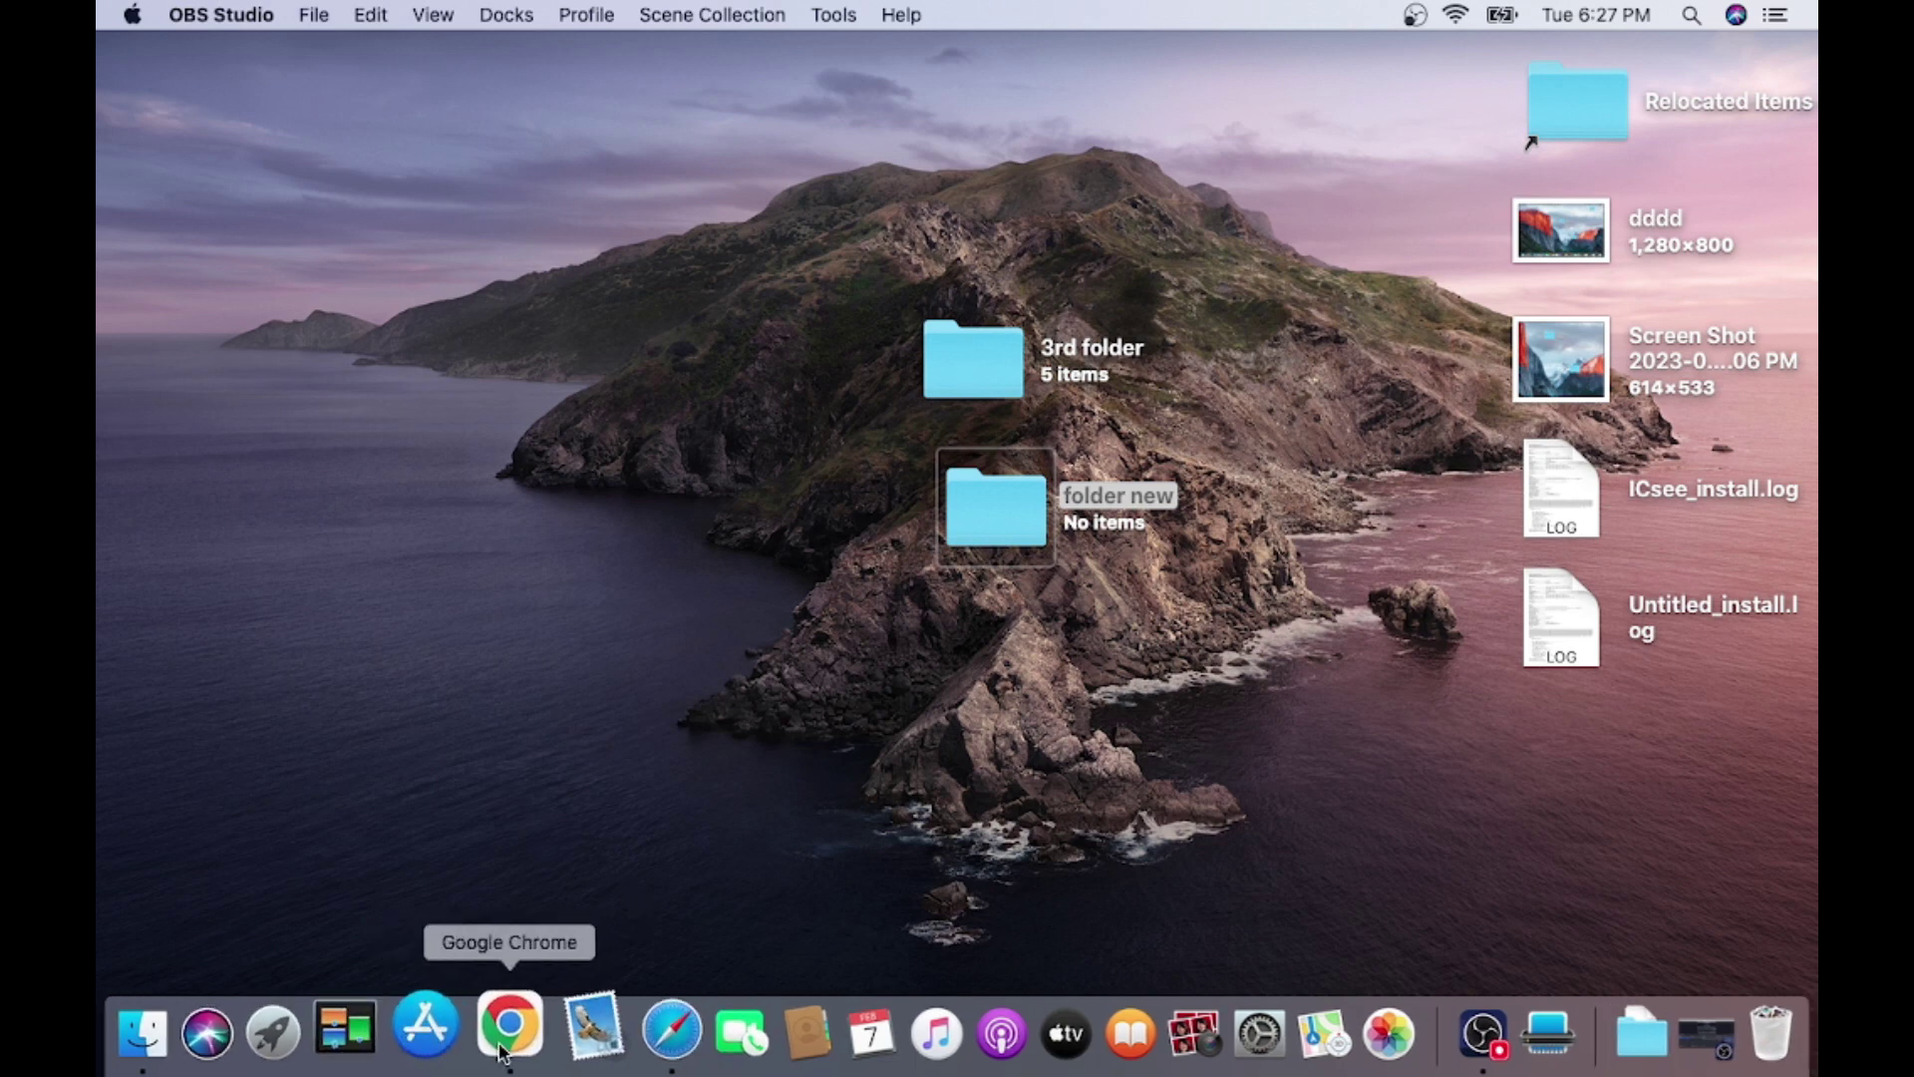
# Launch Safari instead of Chrome and search Google for 'guarding vision for pc download'.
pyautogui.click(502, 1049)
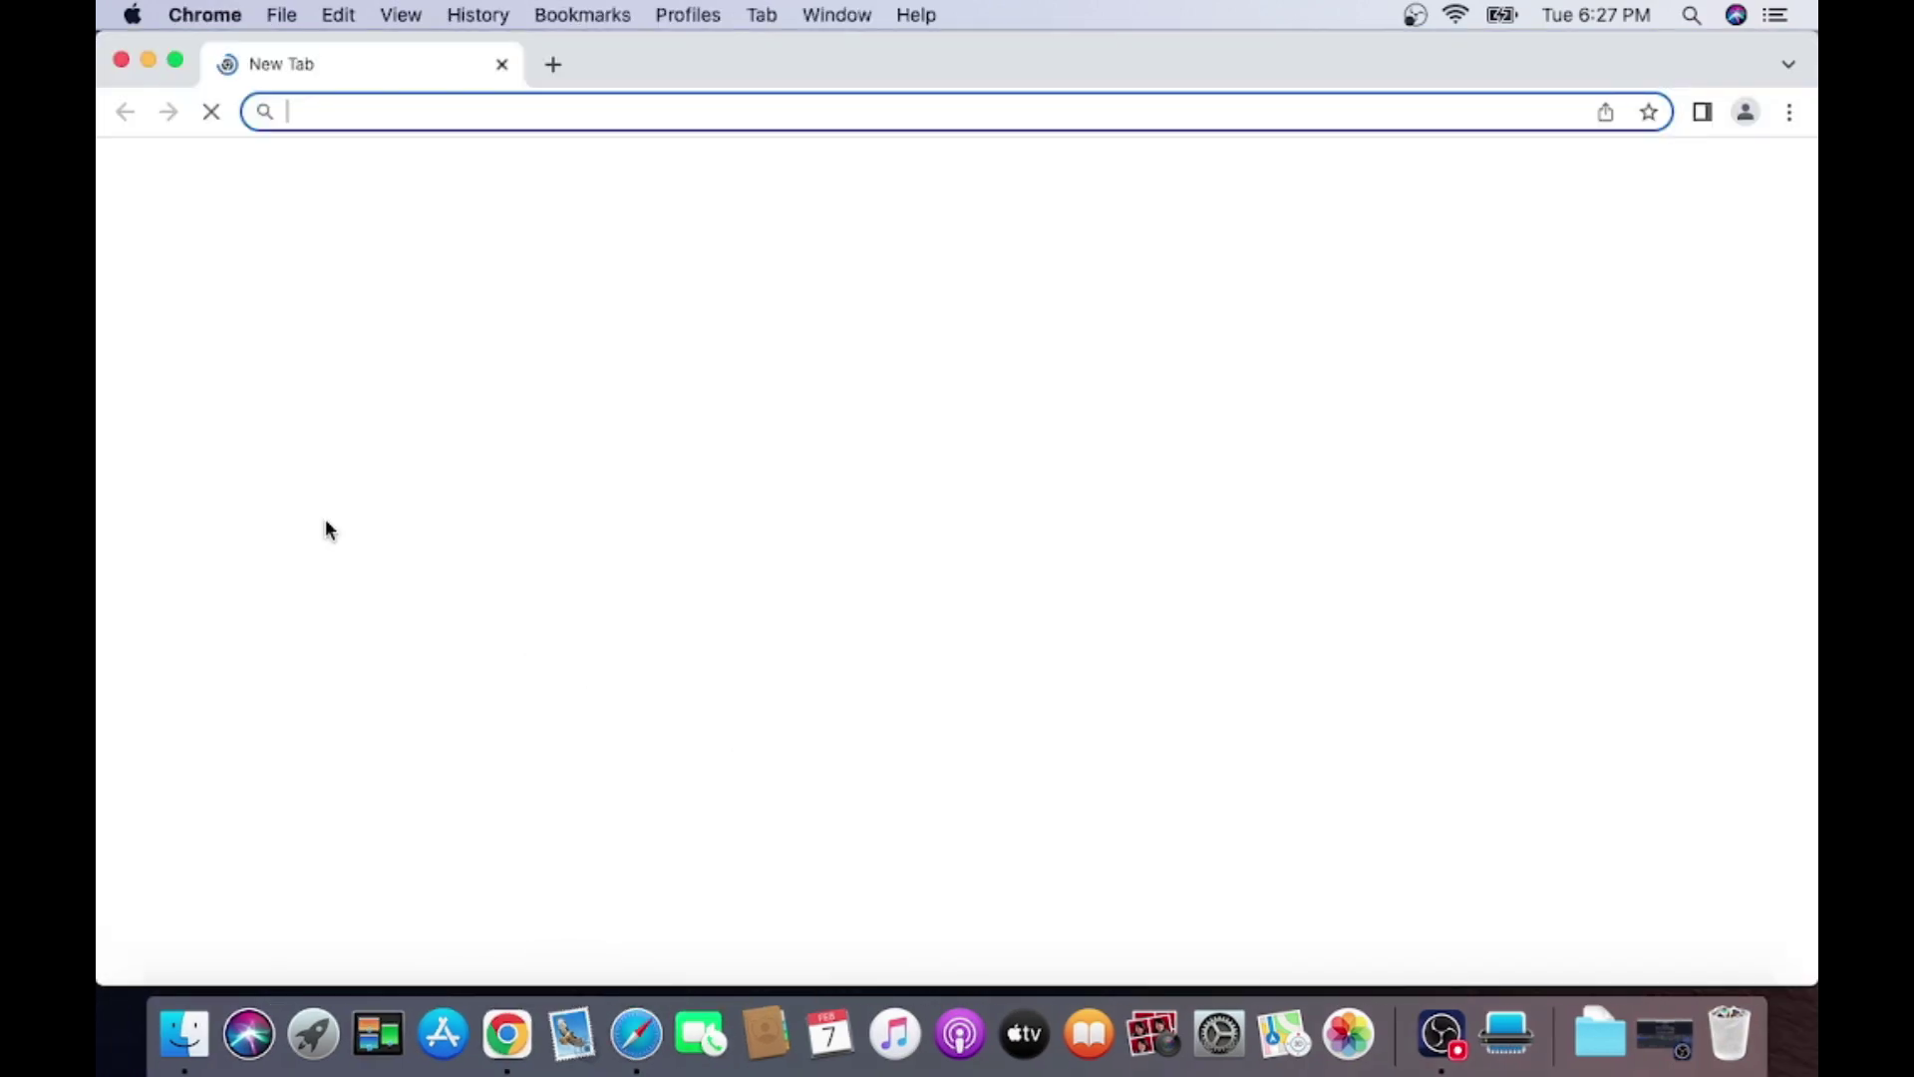
pyautogui.click(125, 59)
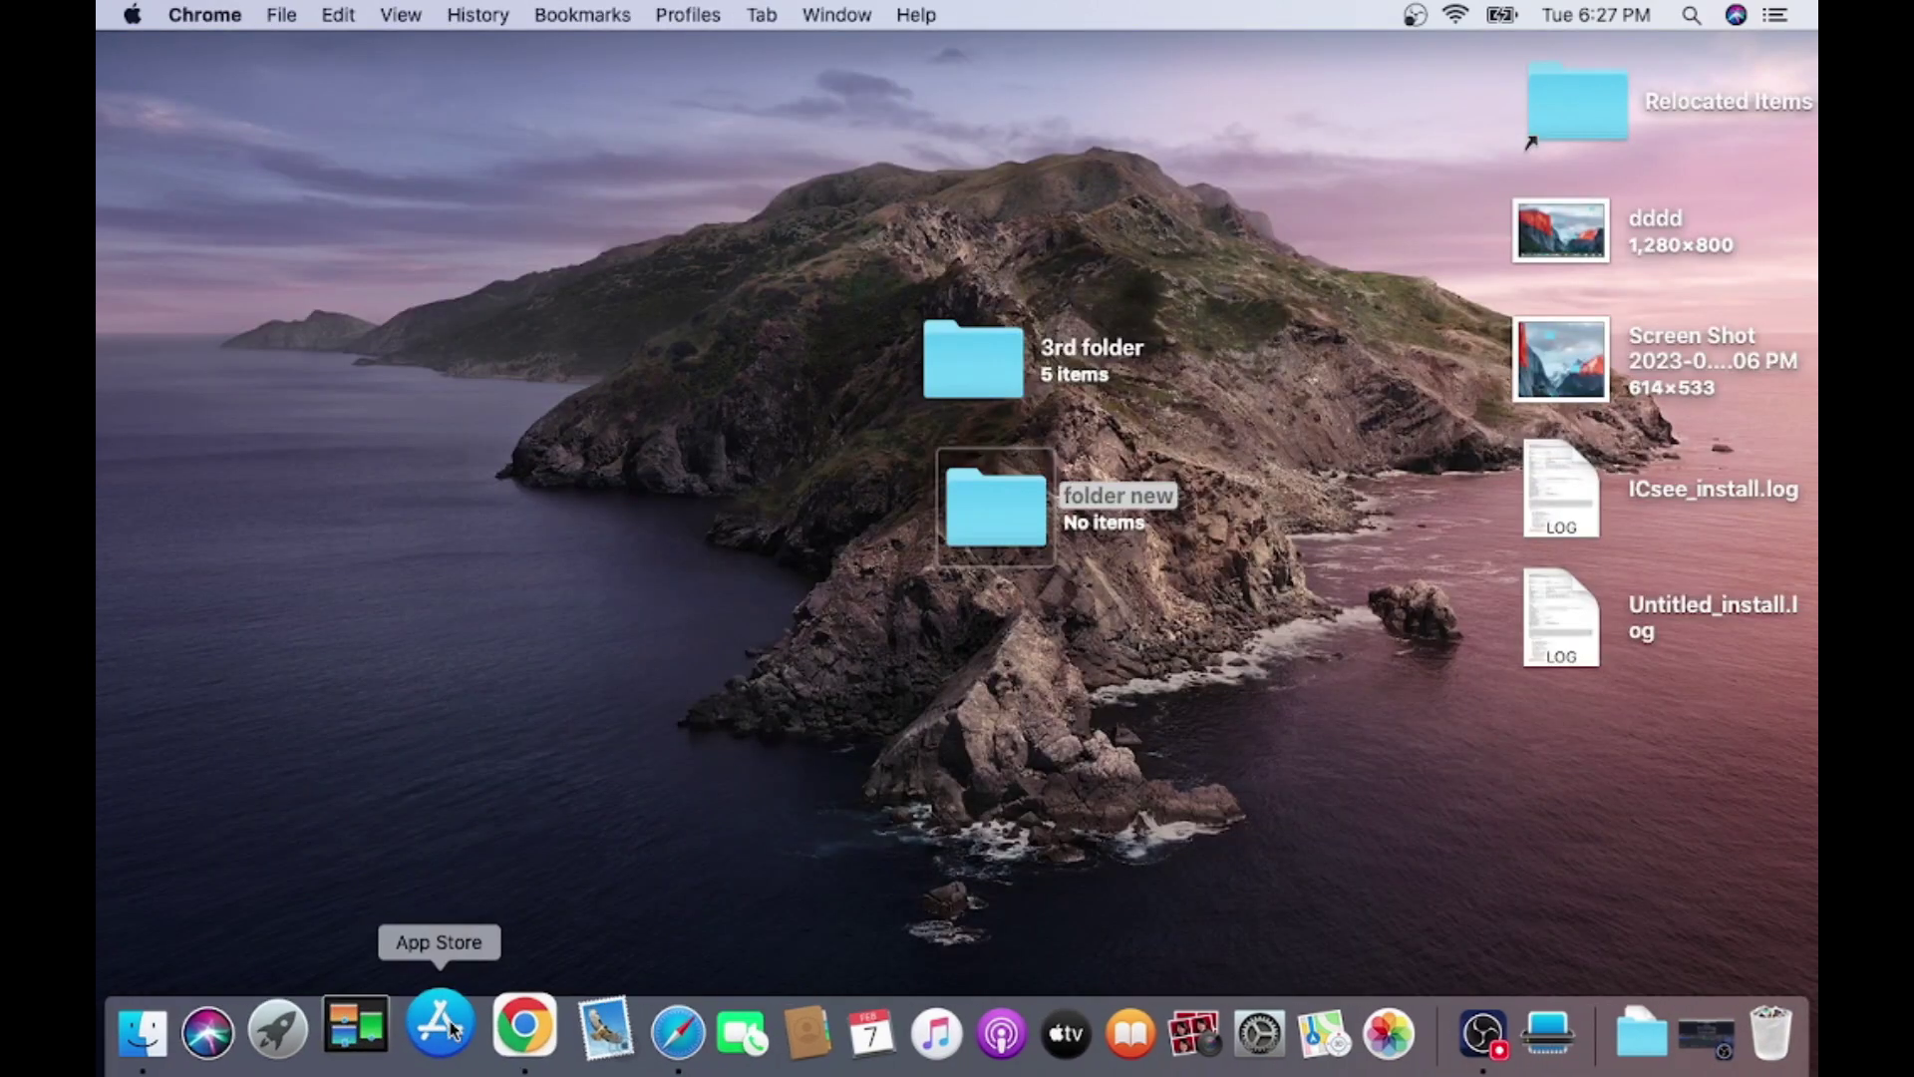
pyautogui.click(638, 1057)
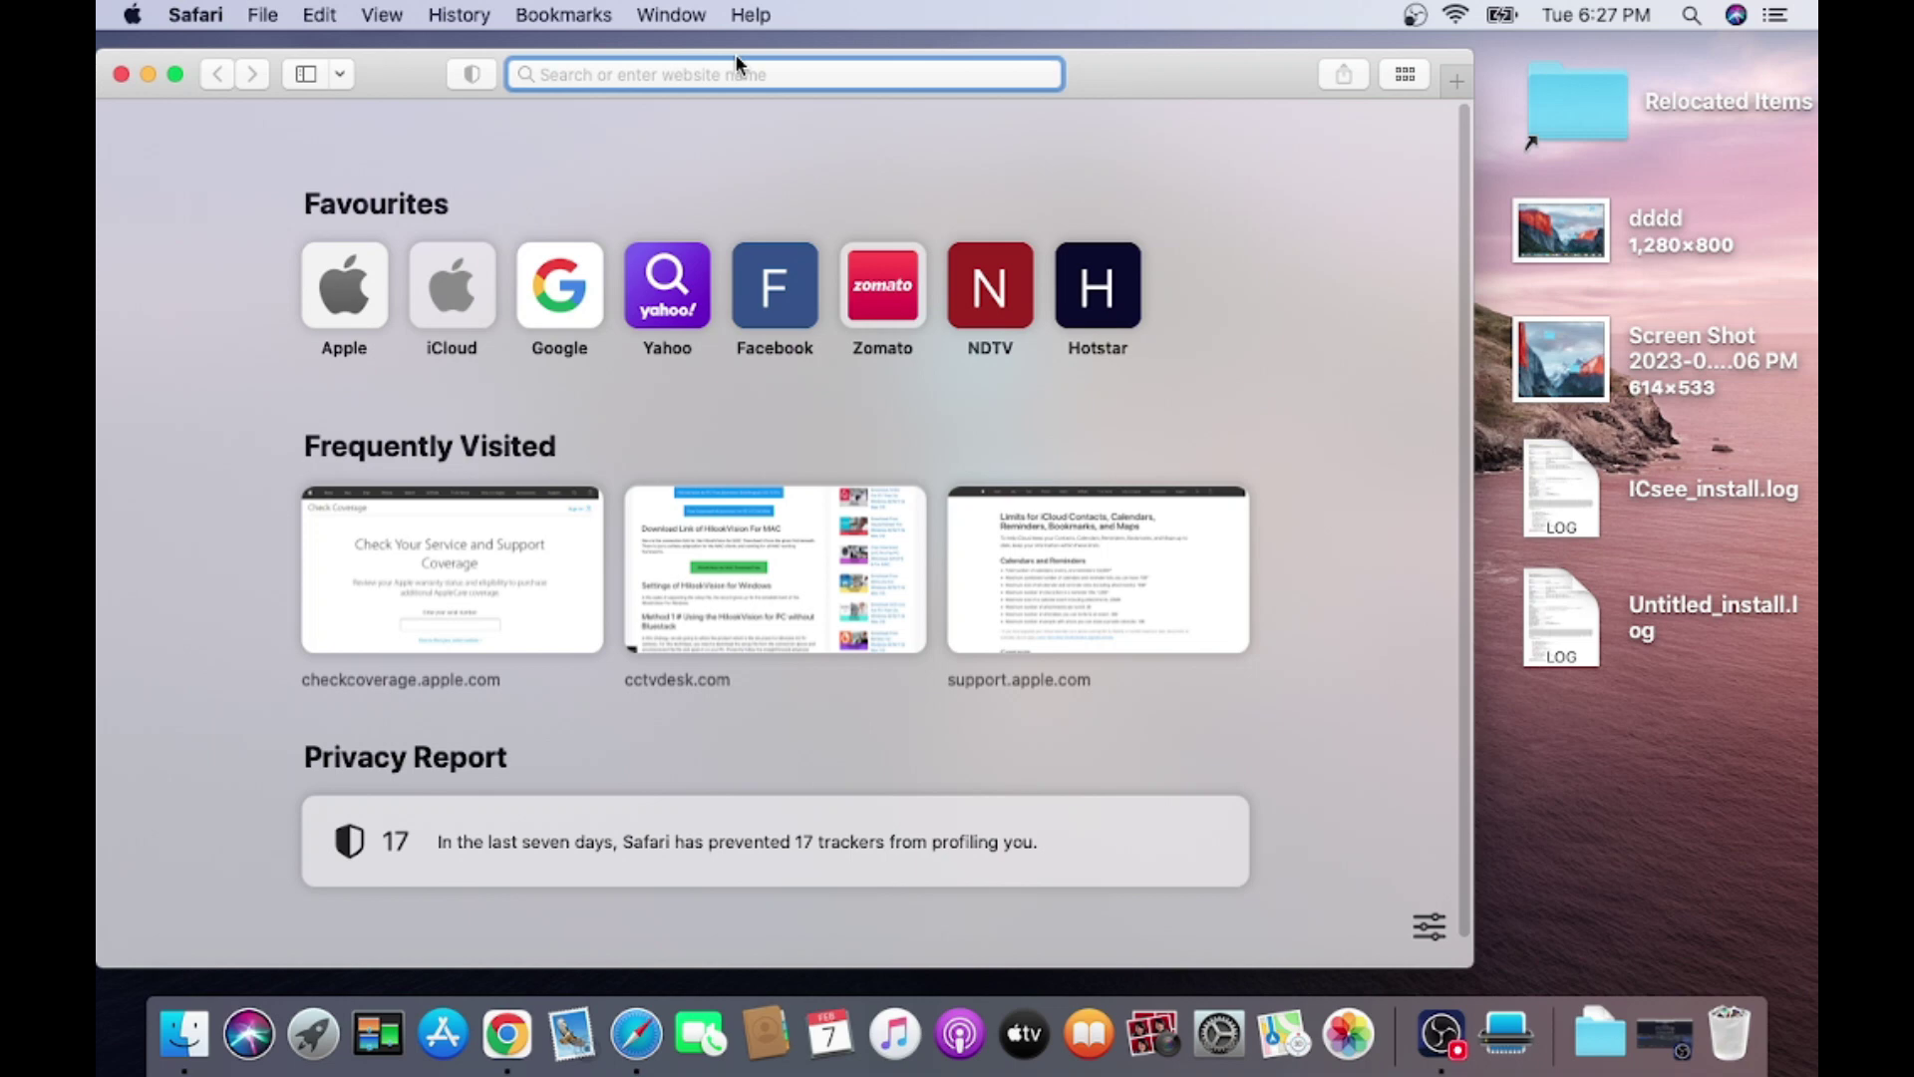
pyautogui.write('g')
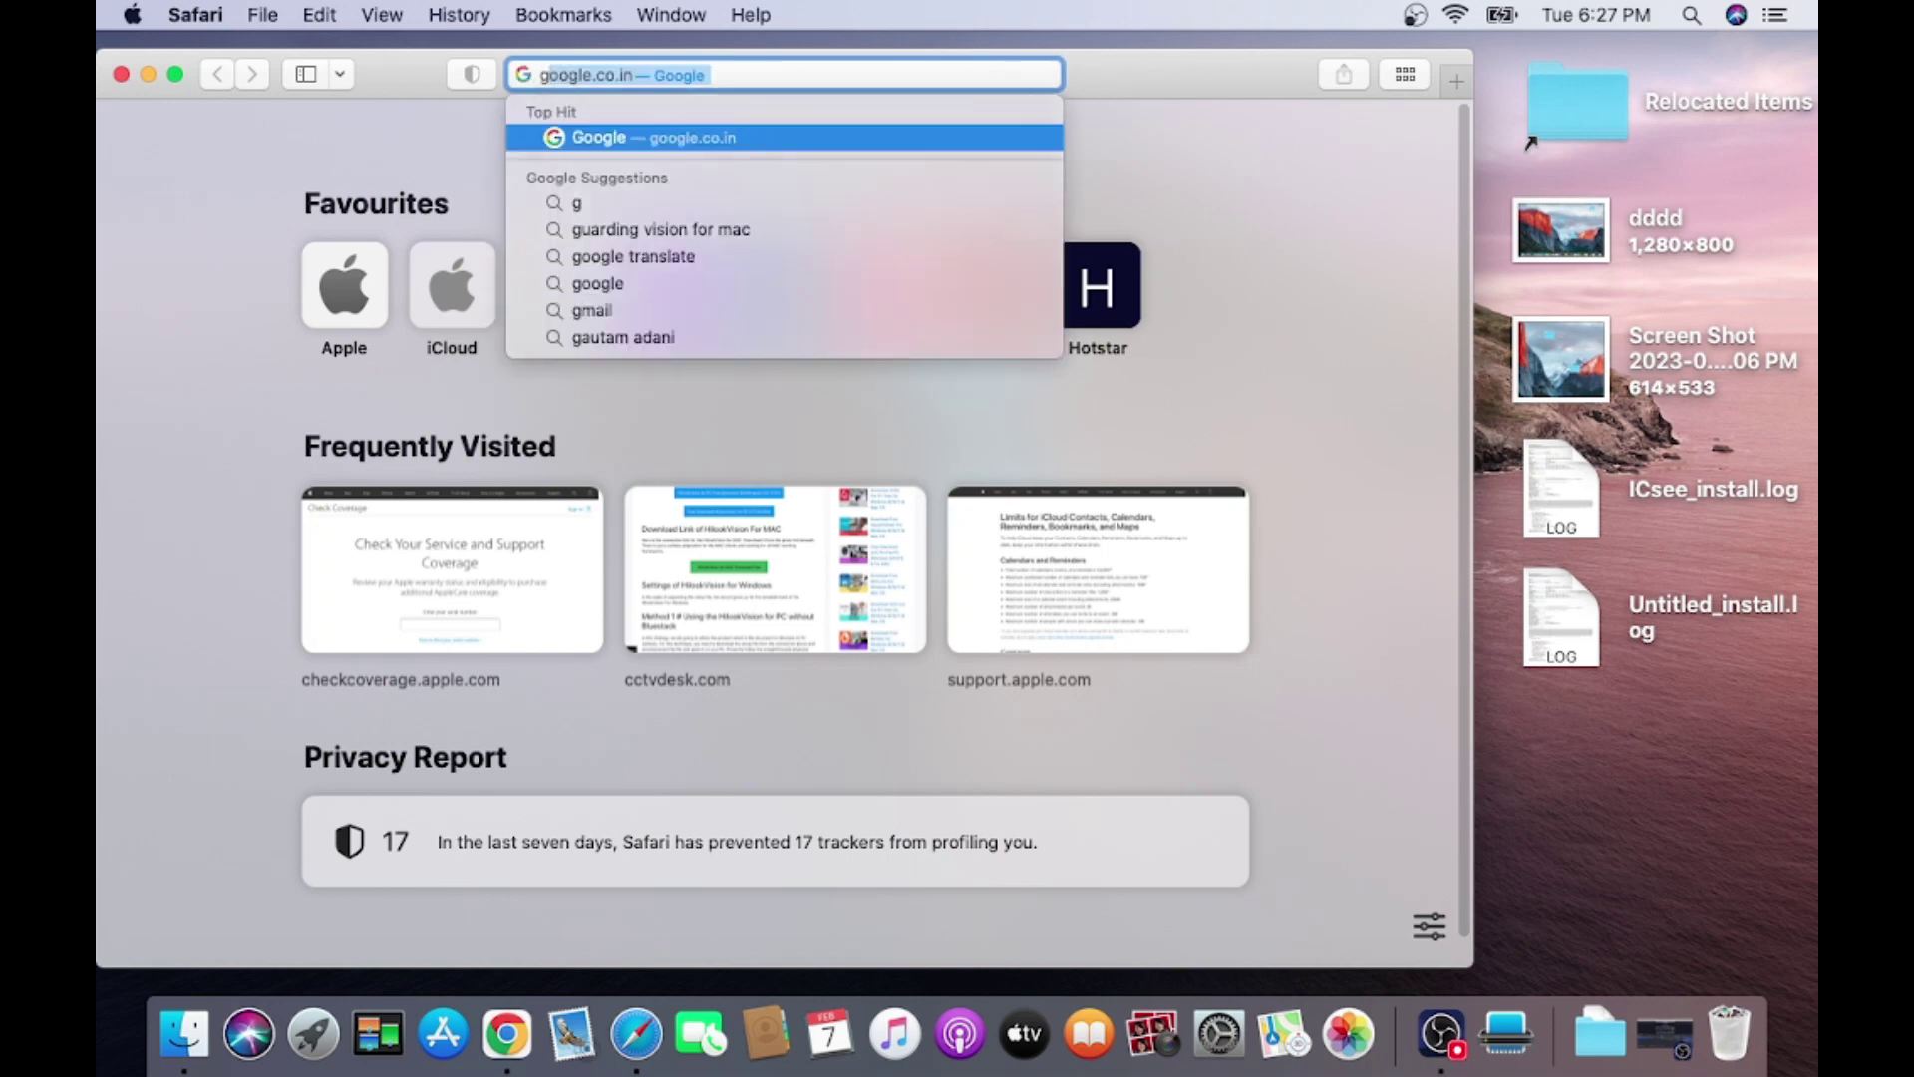
pyautogui.write('uarding')
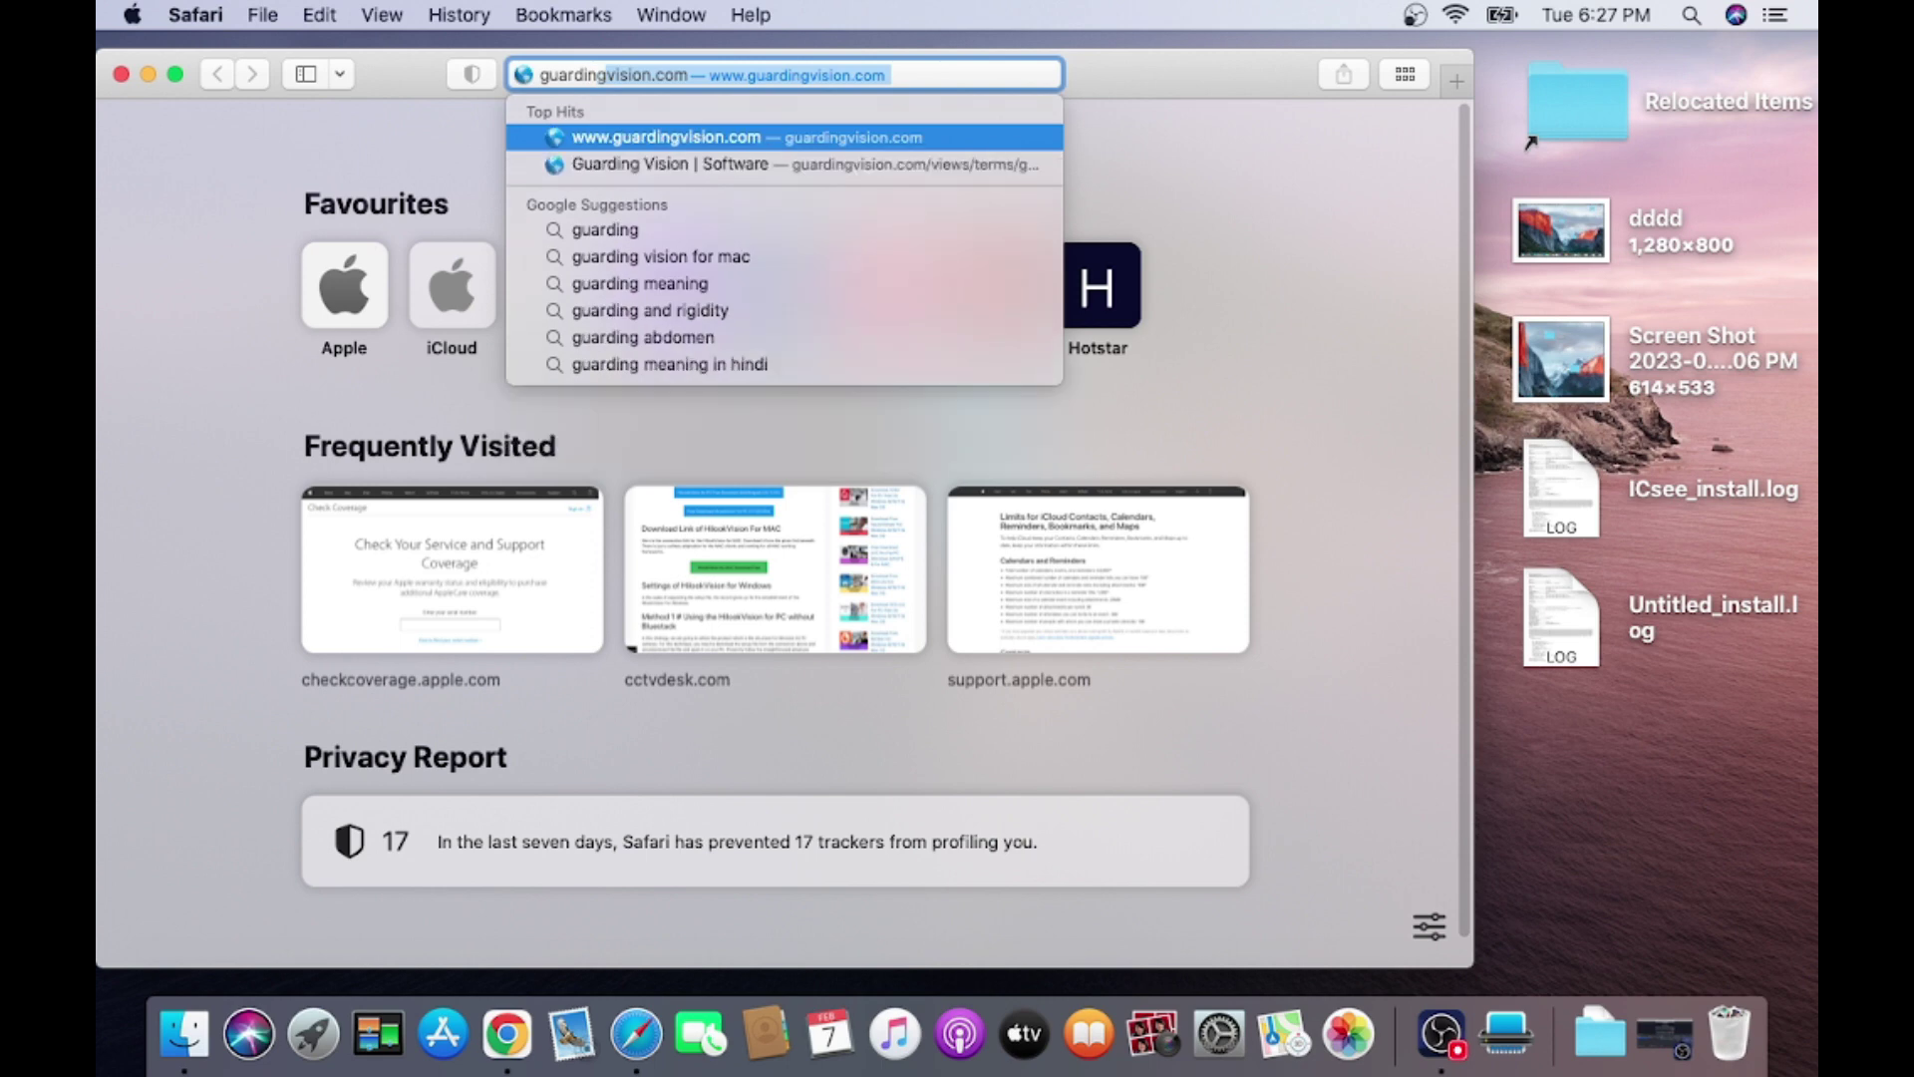
pyautogui.write(' vis')
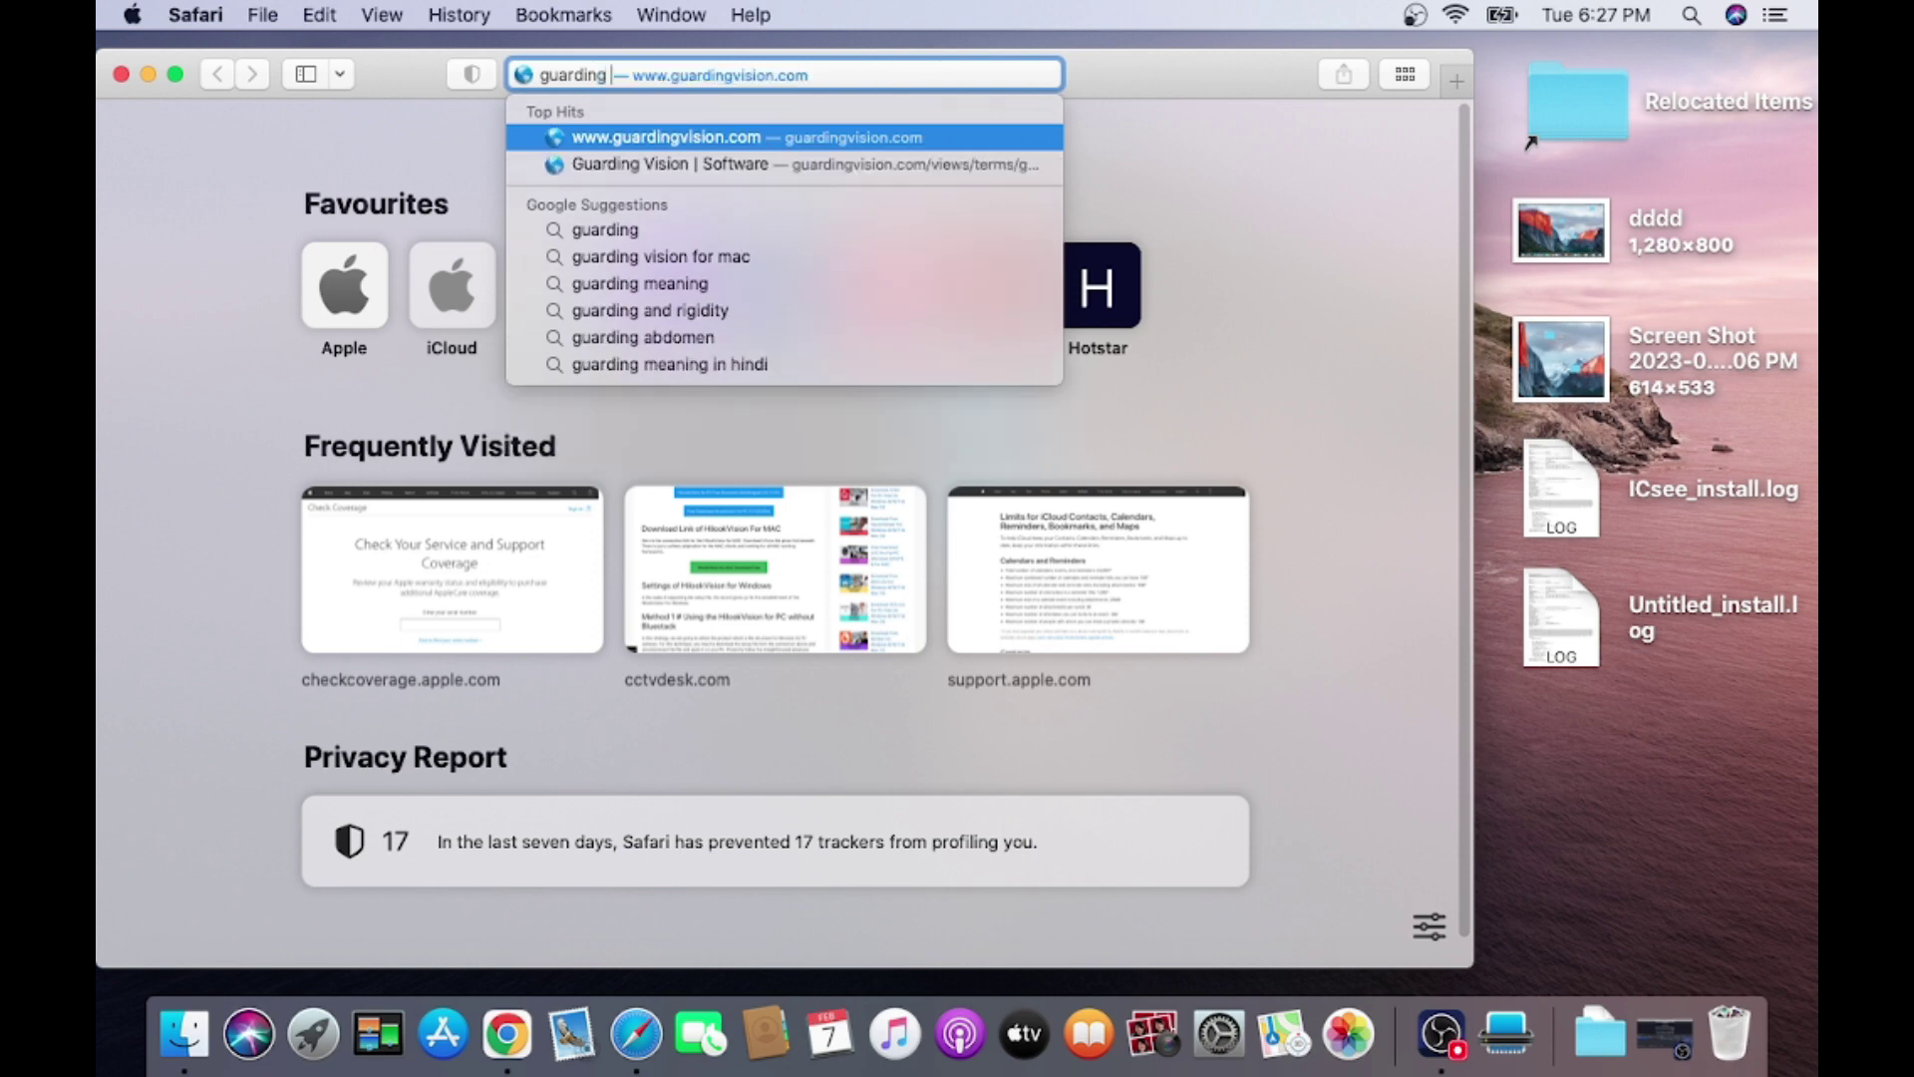
pyautogui.write('ion ')
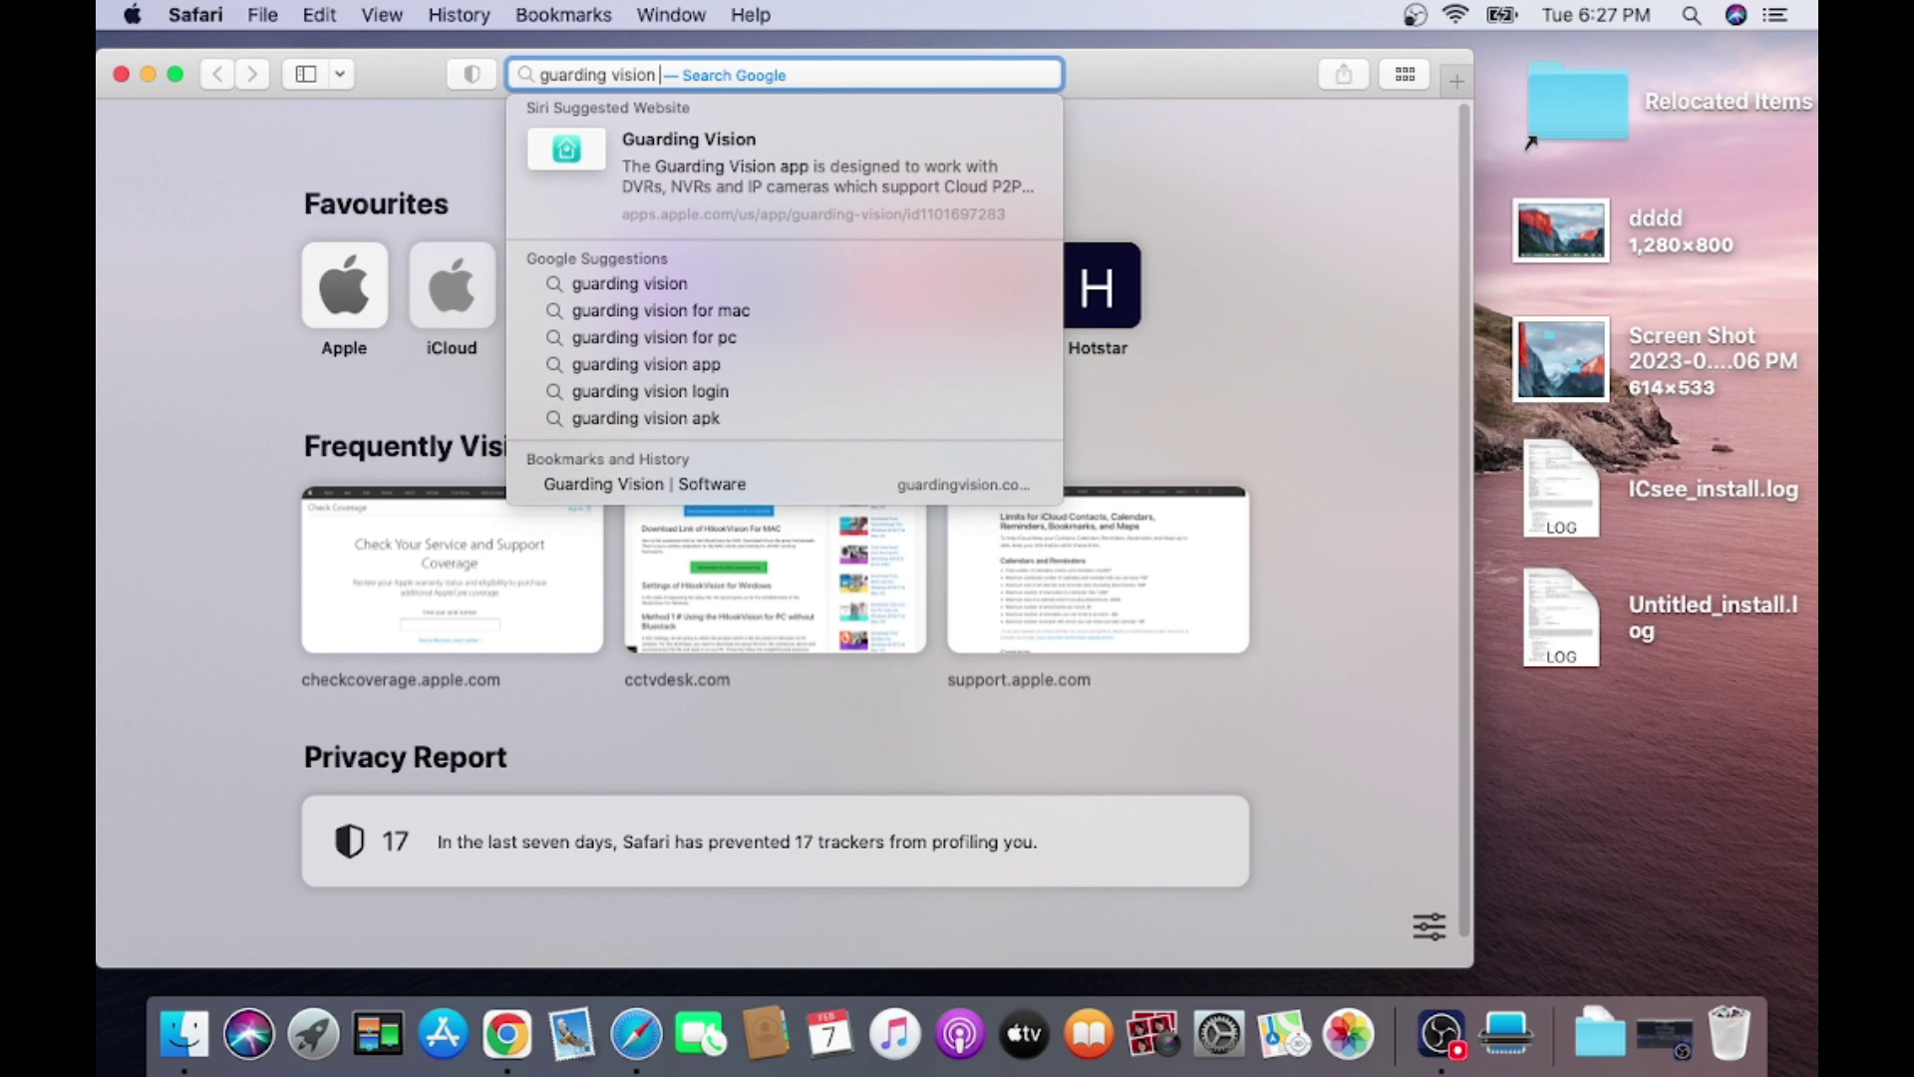
pyautogui.write('for pc download')
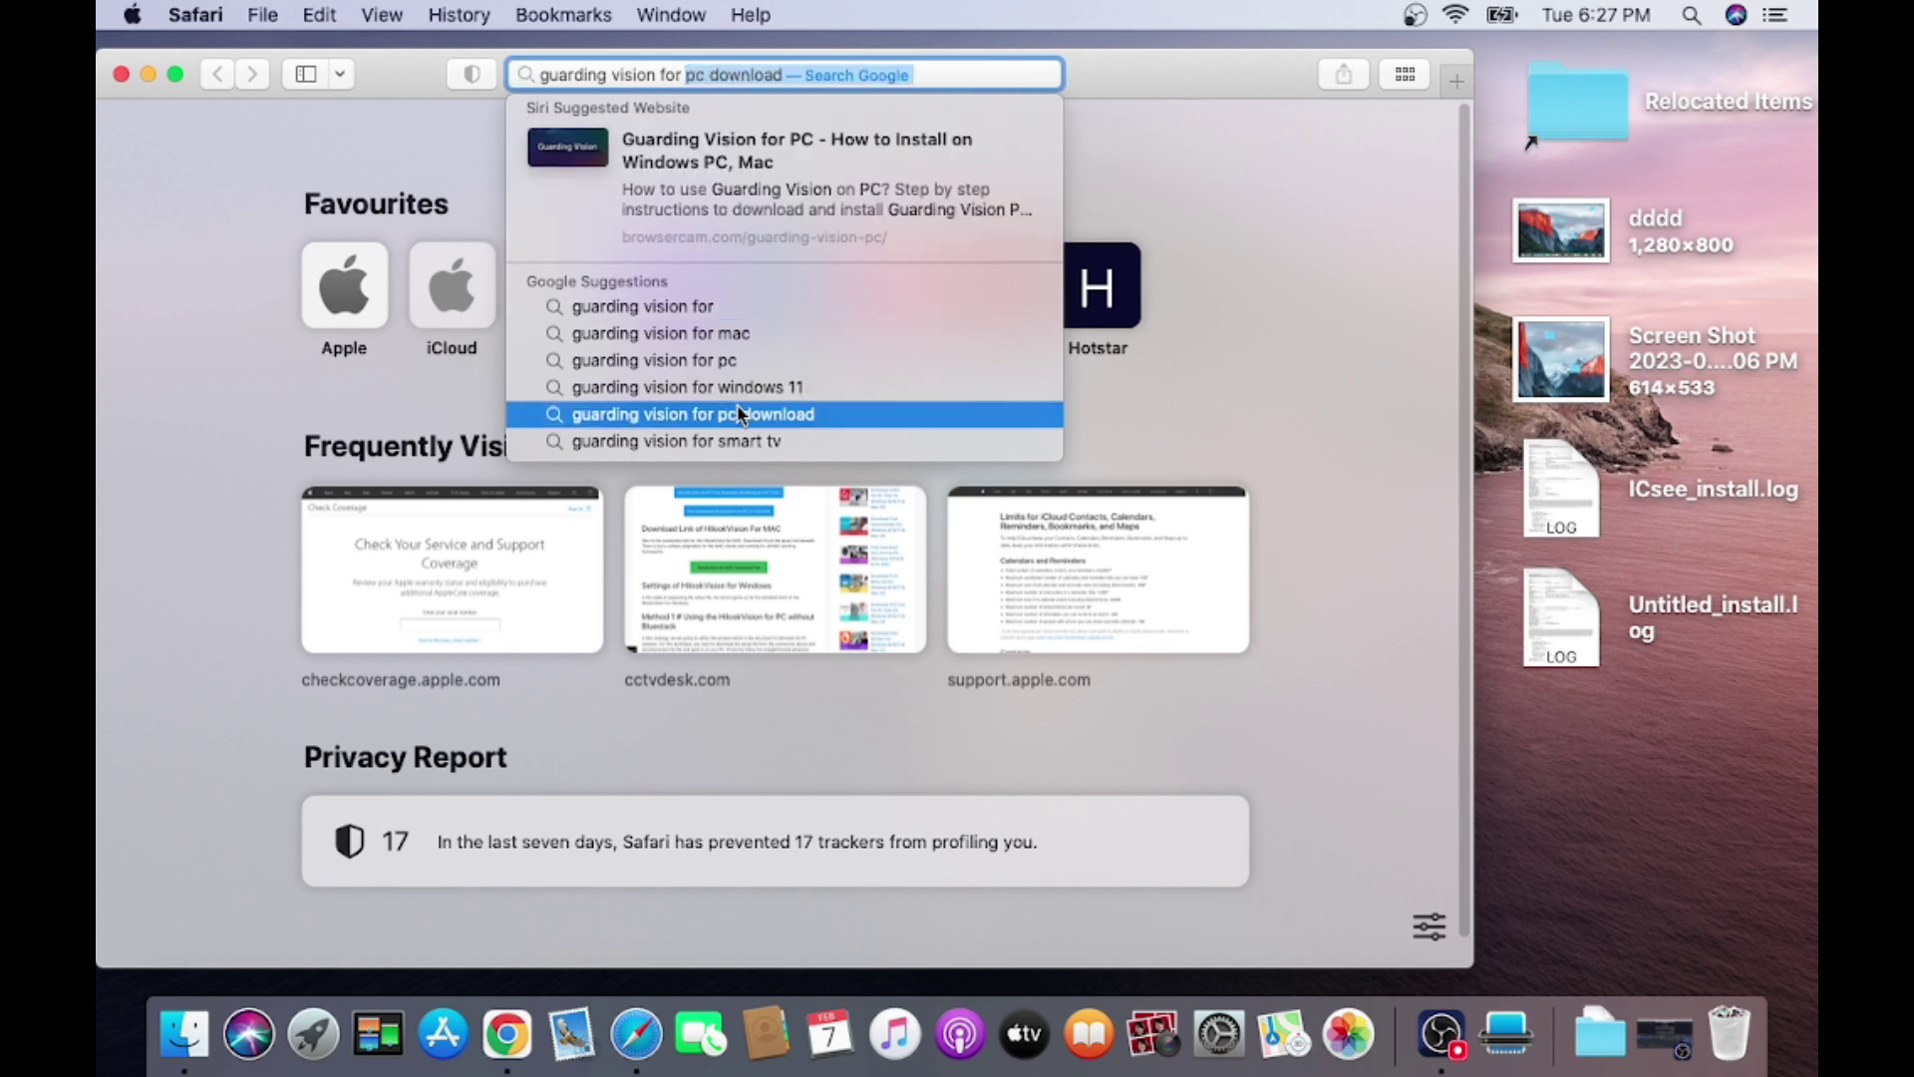
pyautogui.click(741, 414)
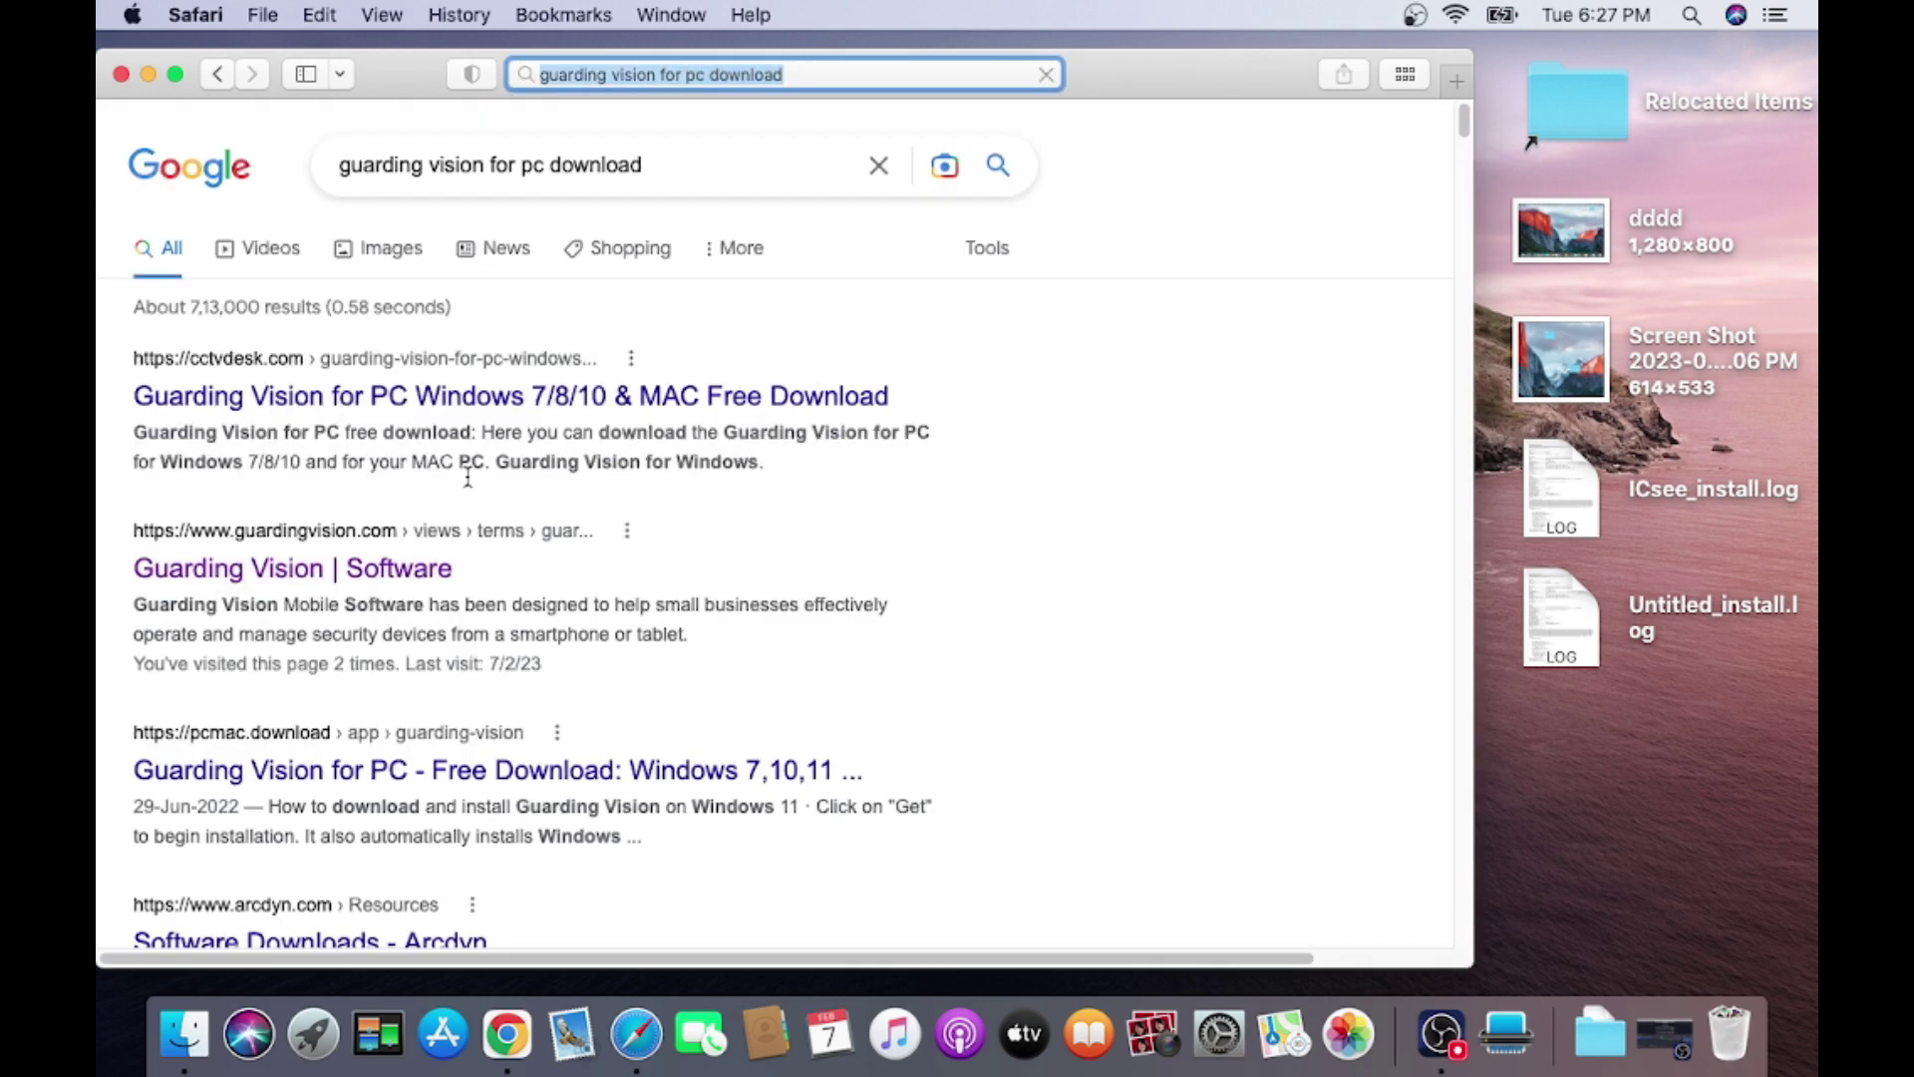
# Open the 'Guarding Vision | Software' result and scroll through guardingvision.com's overview and features.
pyautogui.click(288, 568)
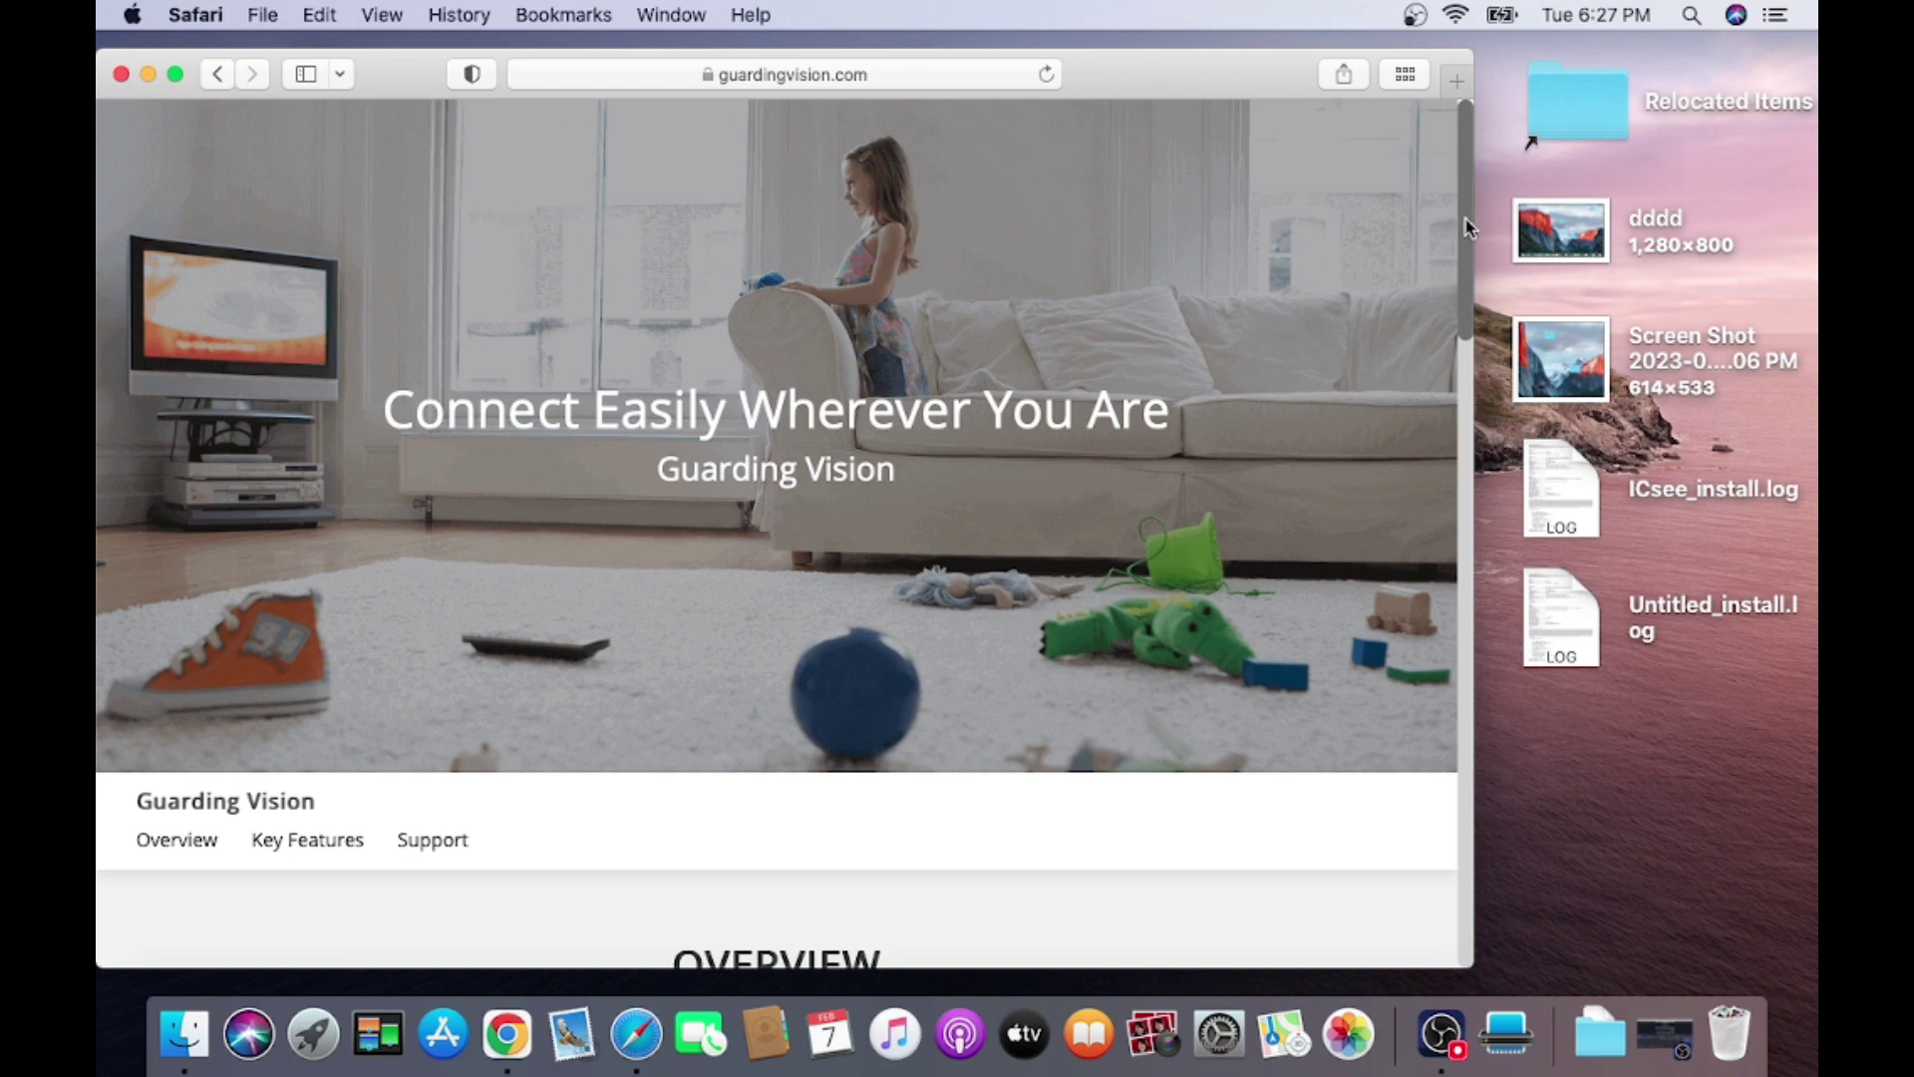
pyautogui.scroll(-5, 1463, 237)
pyautogui.scroll(-2, 1439, 379)
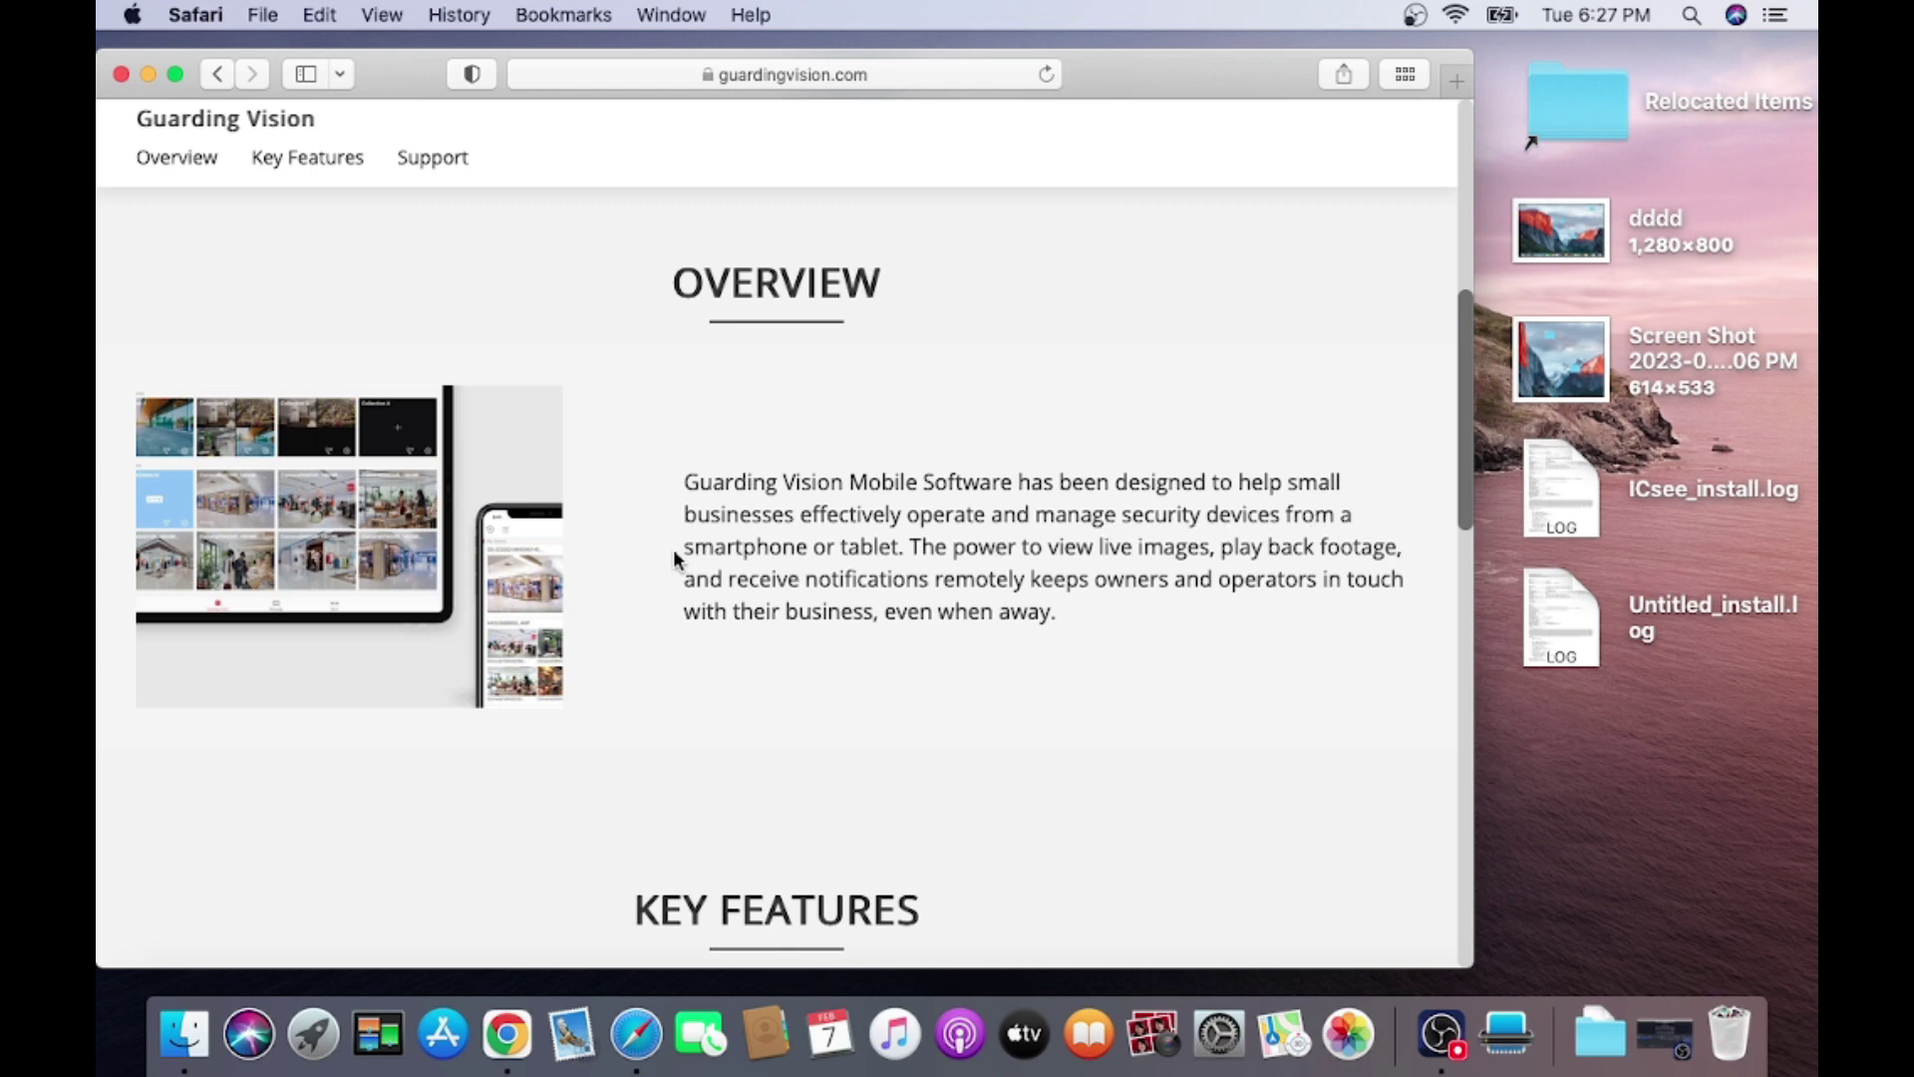
pyautogui.scroll(-6, 1449, 500)
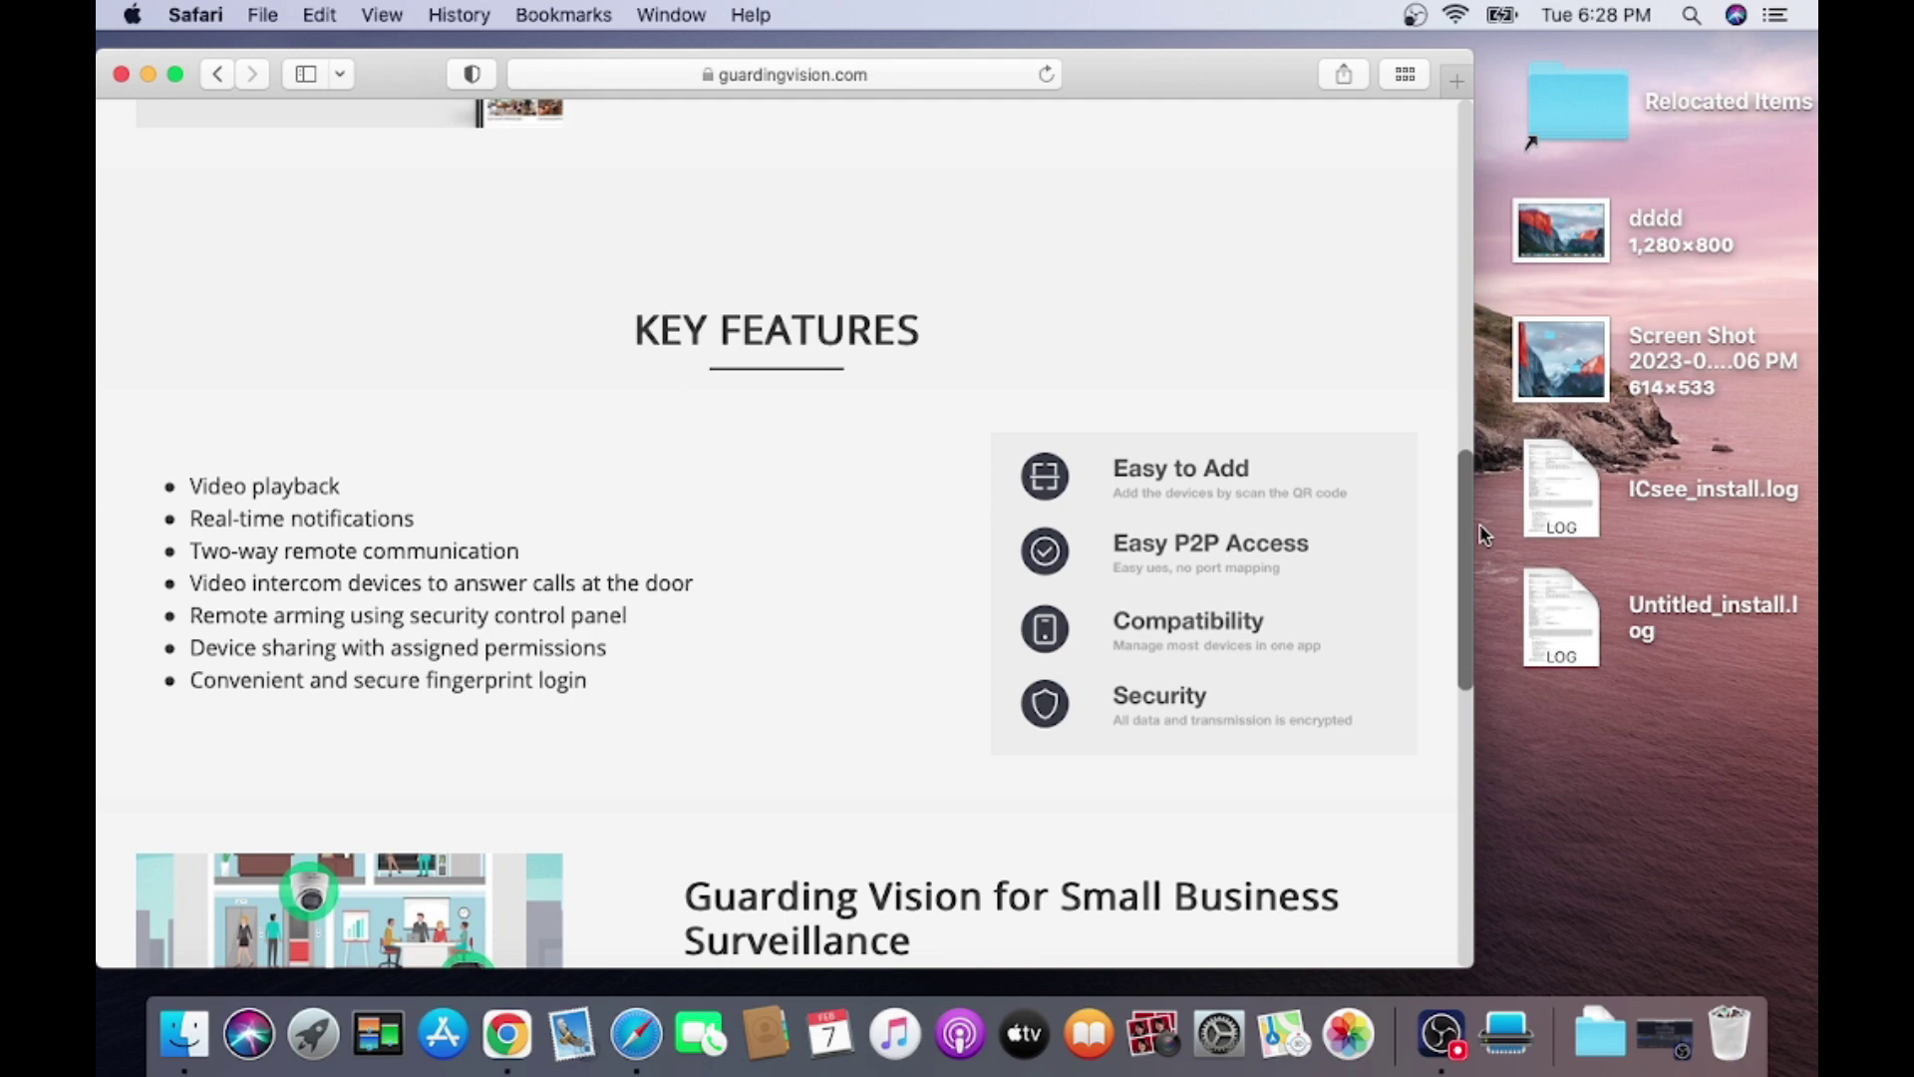
pyautogui.scroll(-7, 1453, 578)
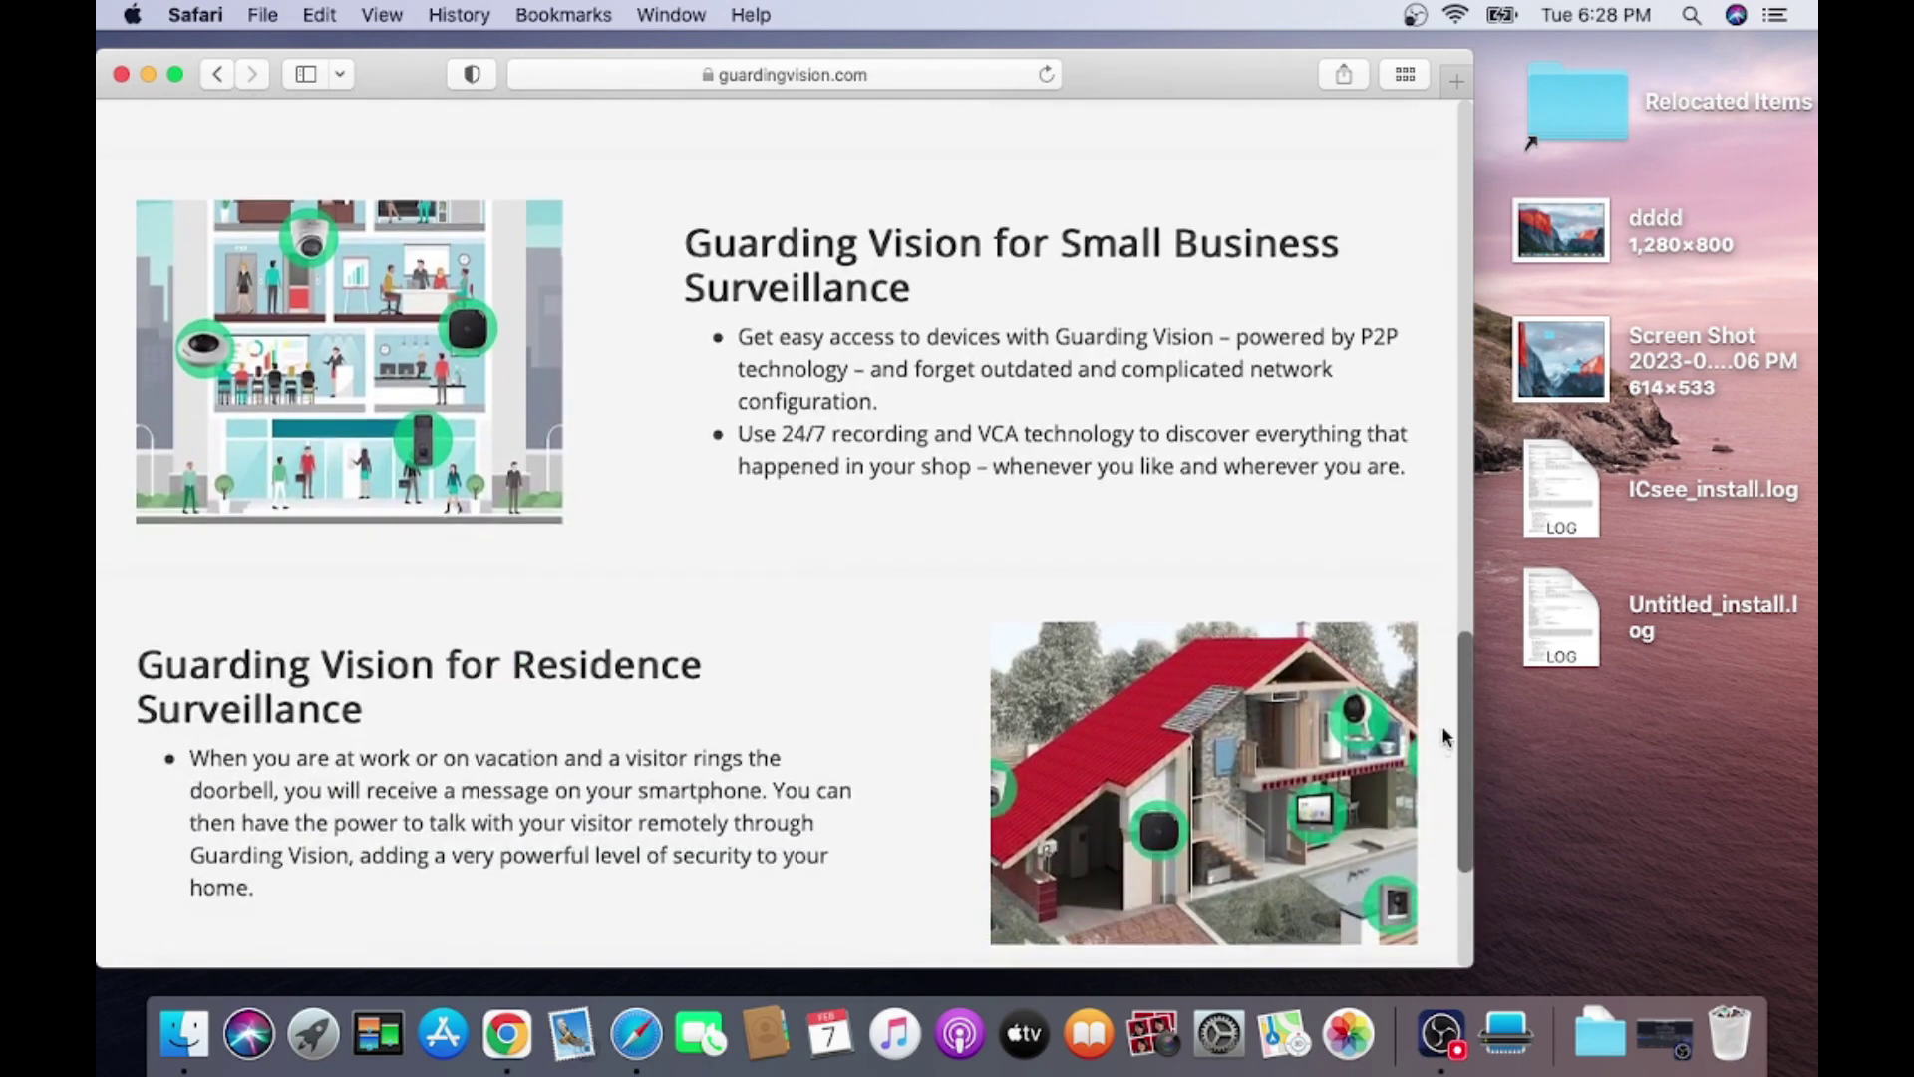
pyautogui.scroll(-4, 1444, 738)
pyautogui.scroll(15, 1436, 845)
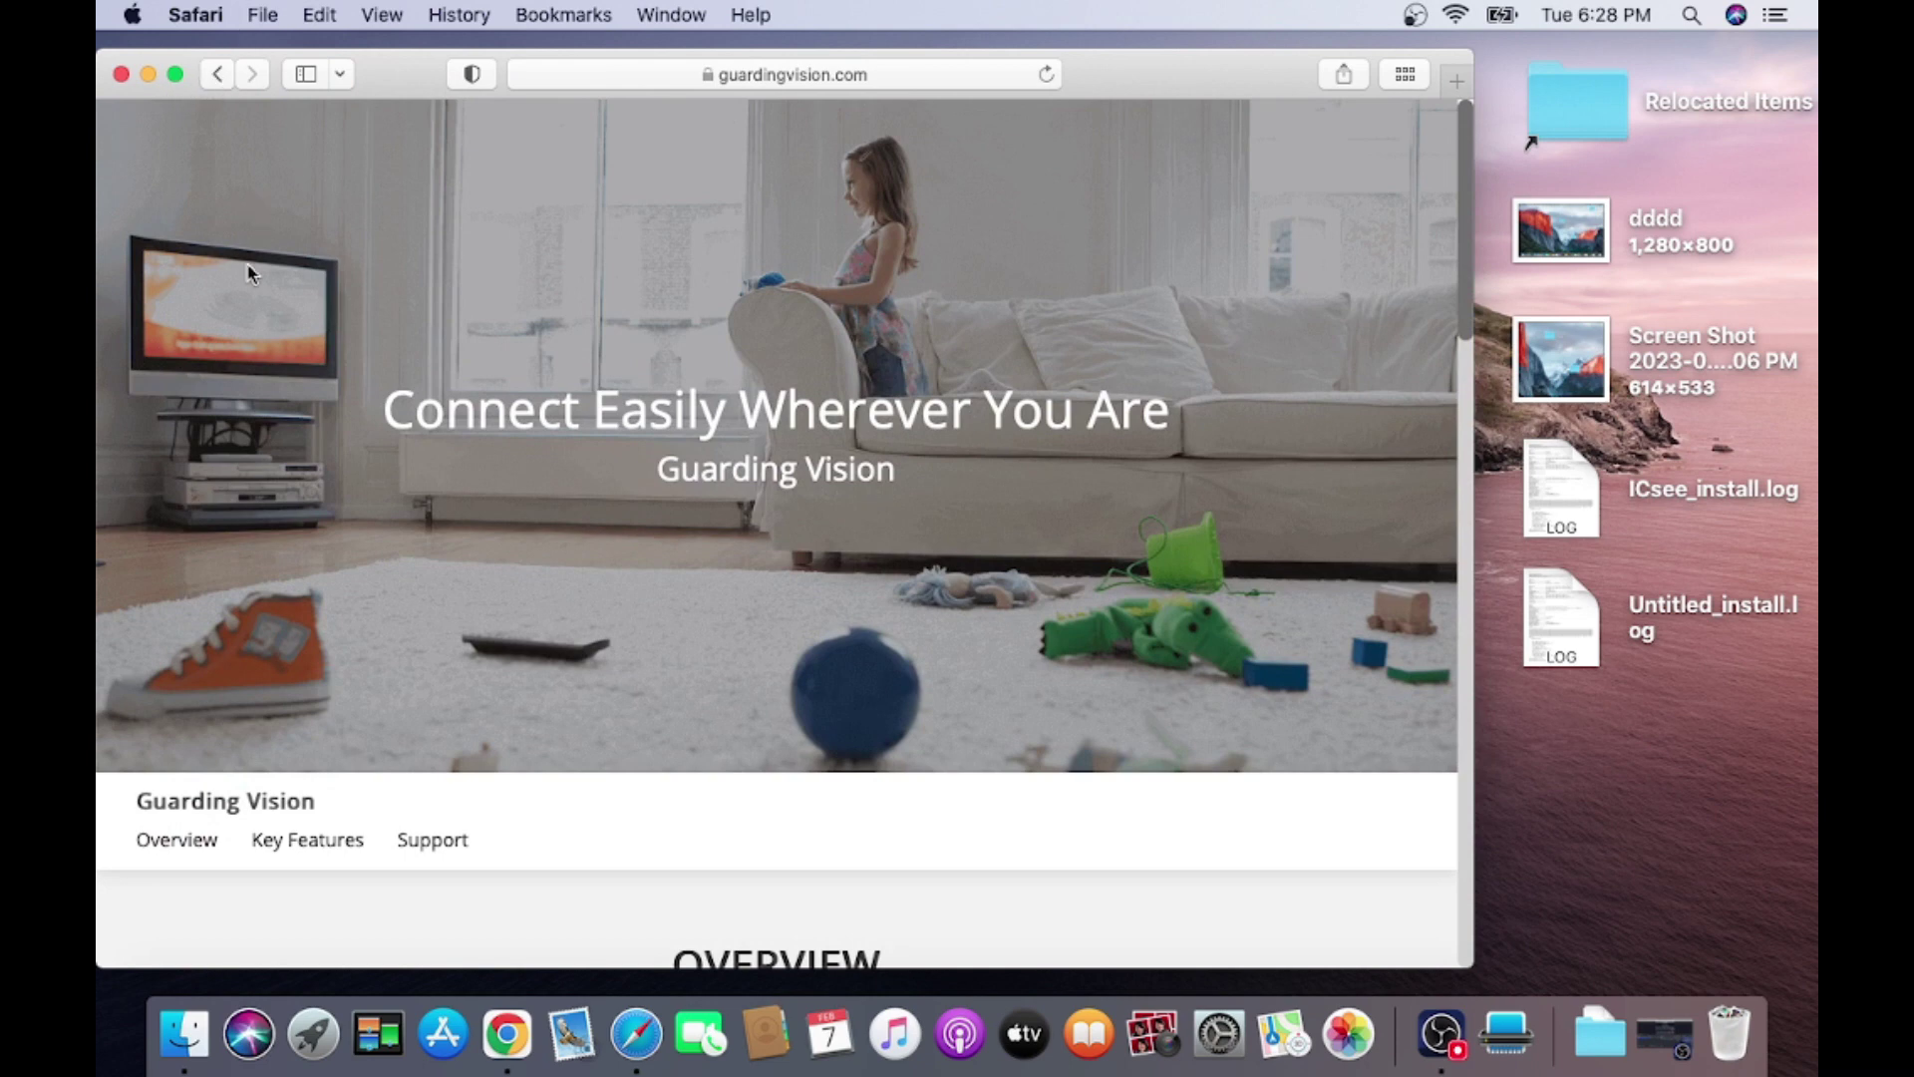
# Return to the 'guarding vision for pc download' search results from the address bar history.
pyautogui.click(227, 72)
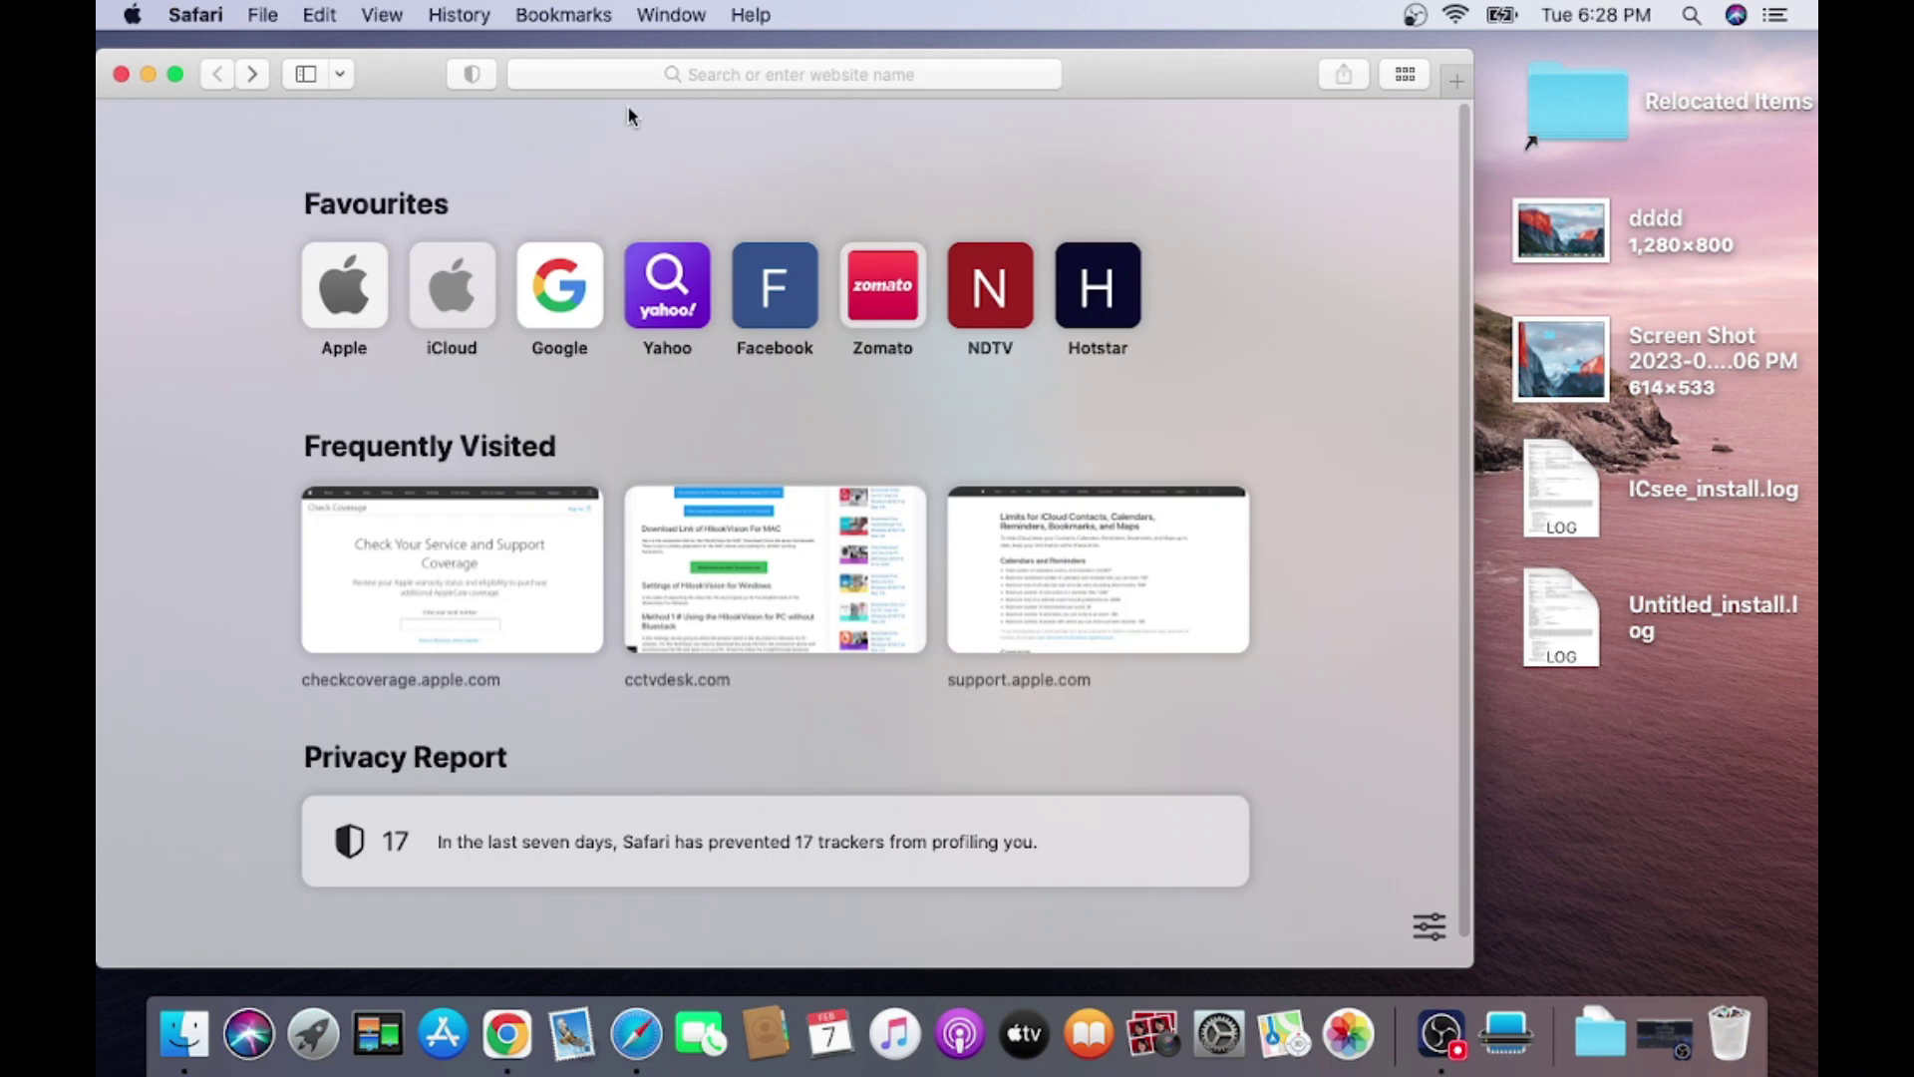
pyautogui.click(683, 71)
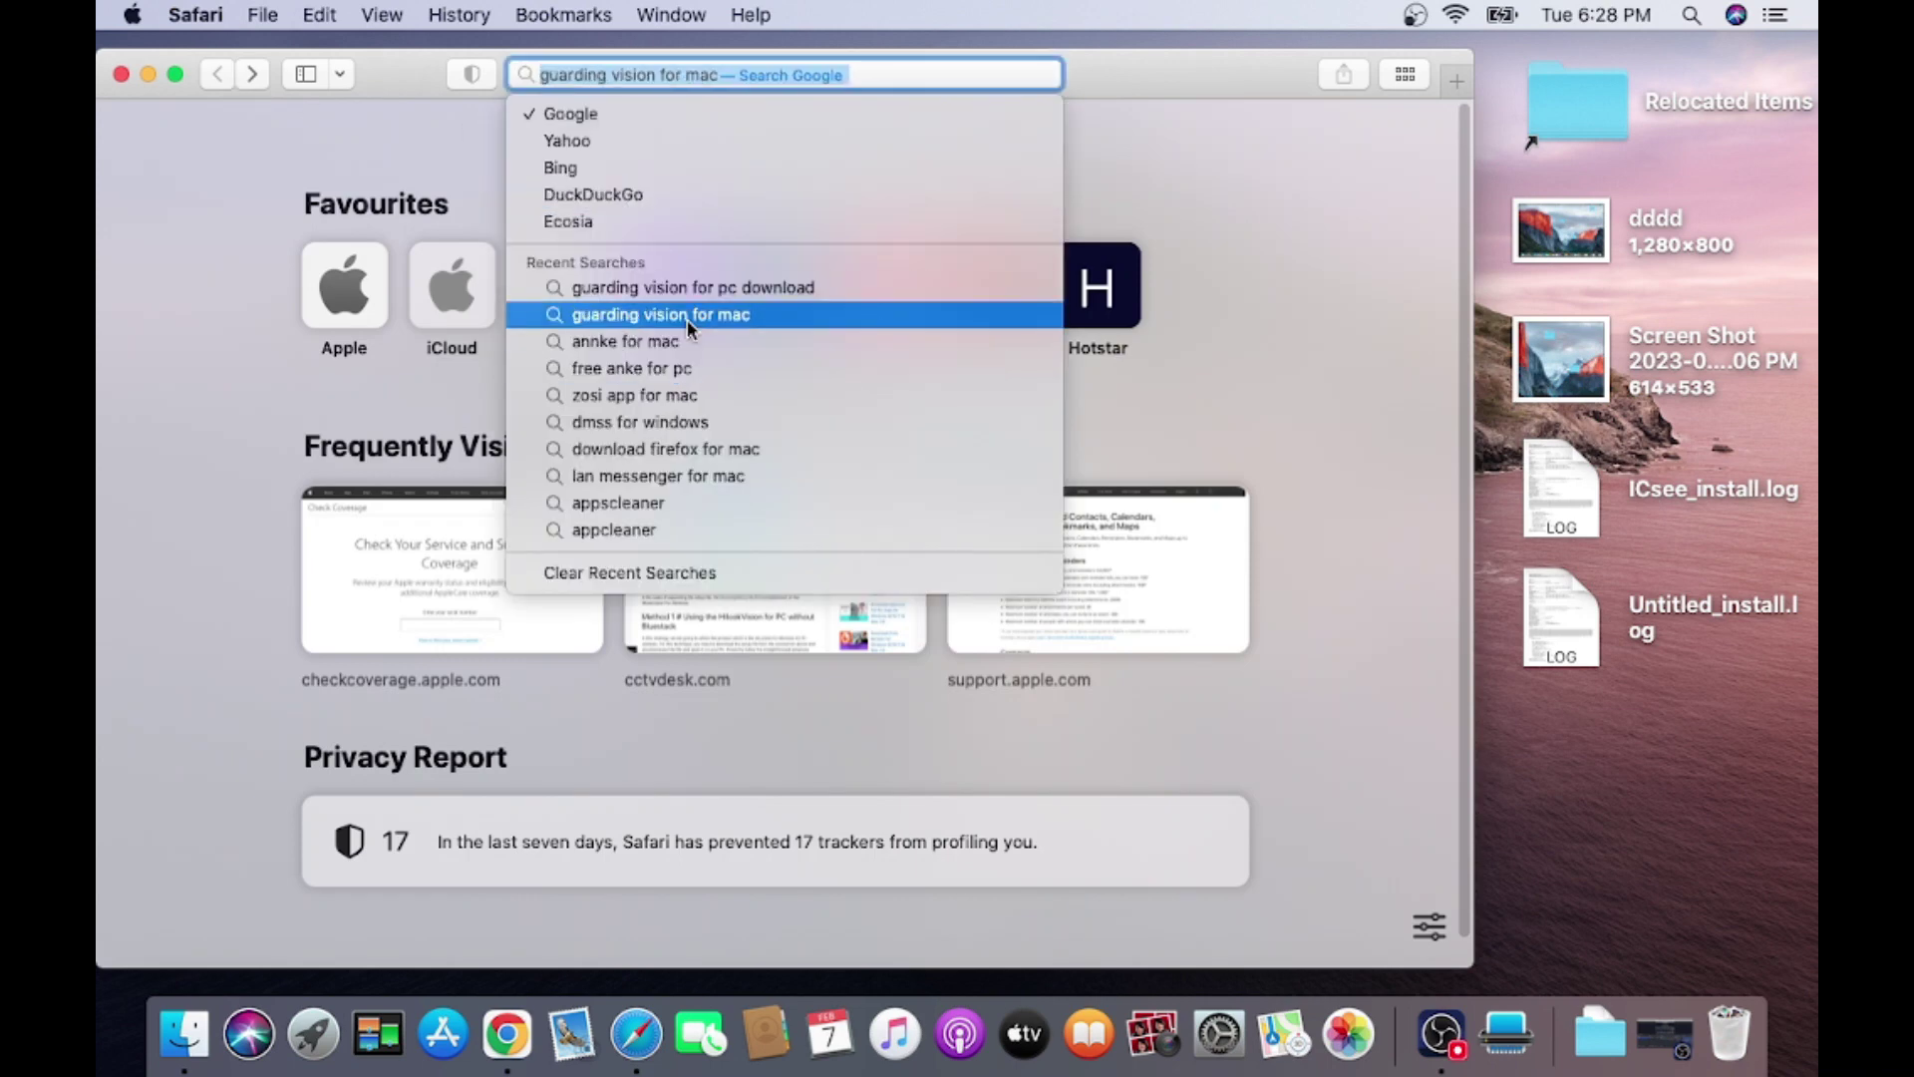
pyautogui.click(692, 287)
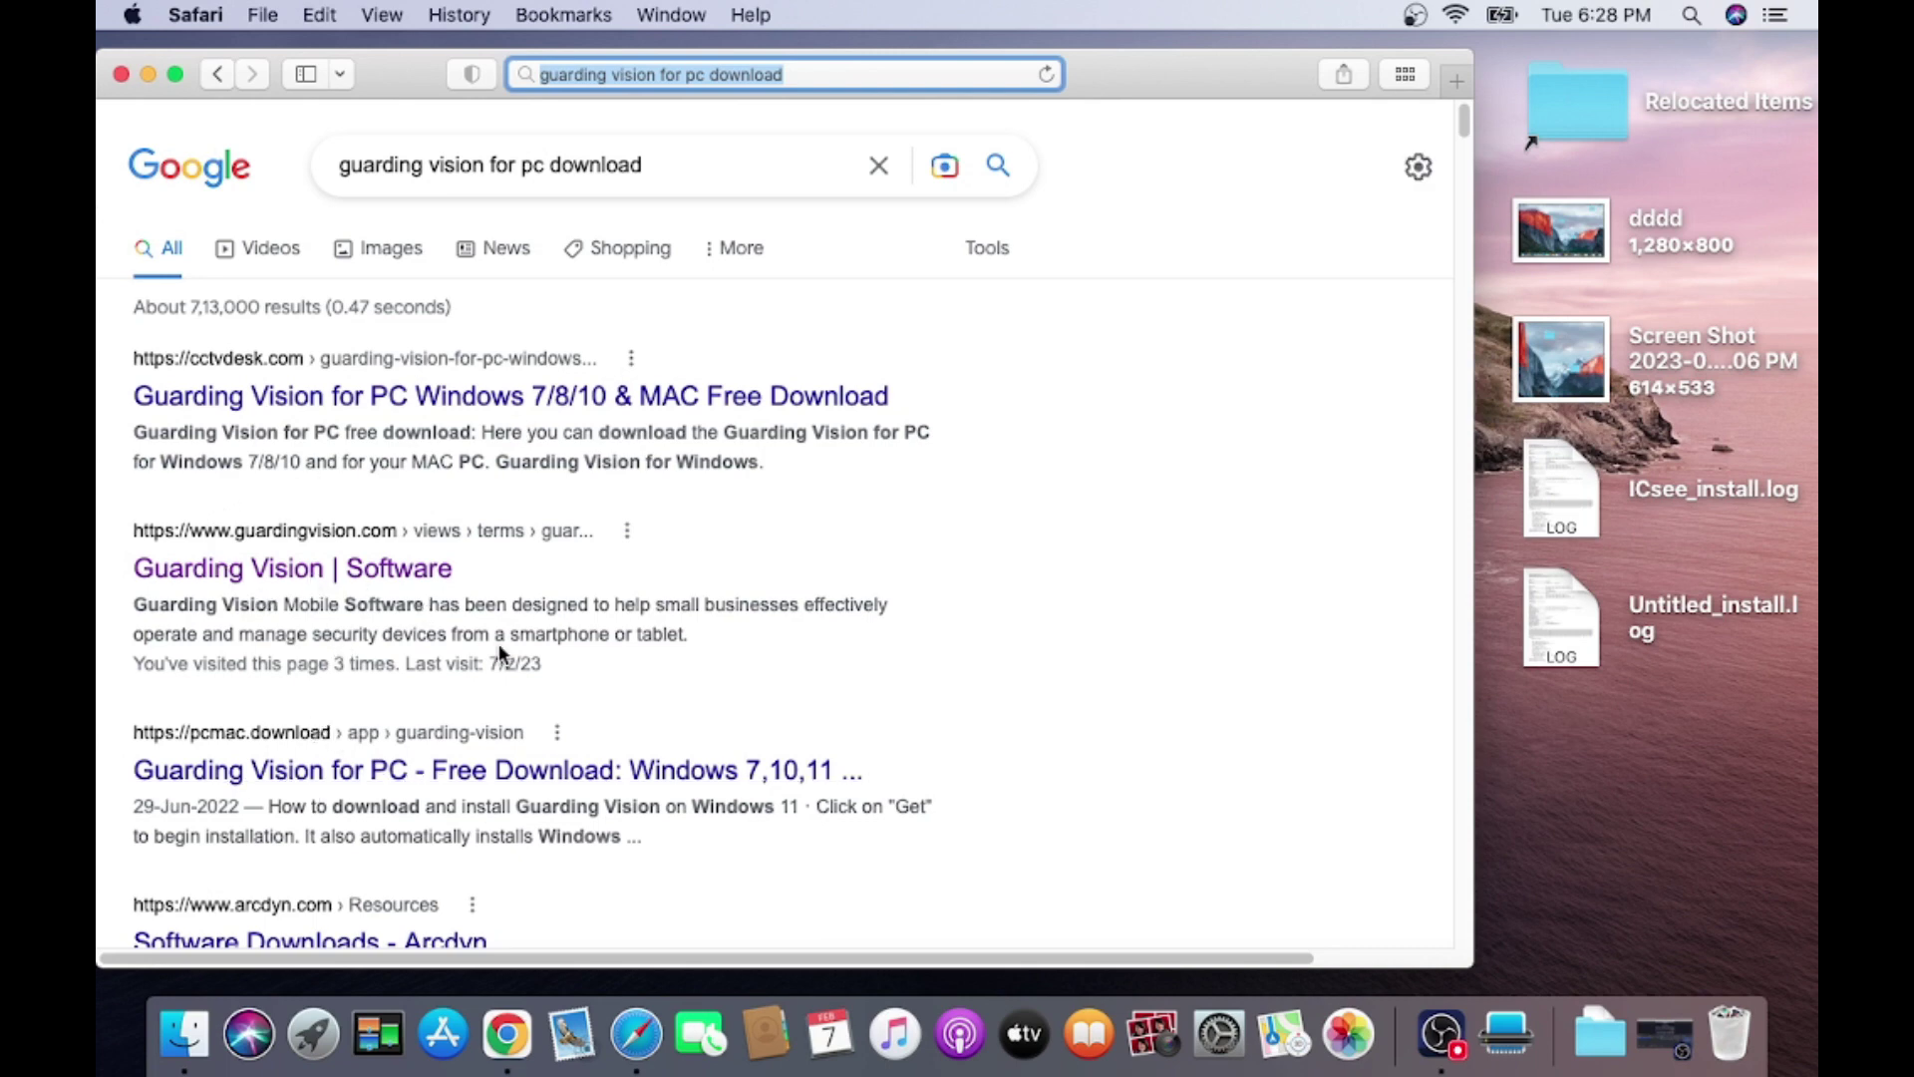
# Open the cctvdesk.com article and follow its 'Guarding Vision for MAC Download Free' link.
pyautogui.click(359, 399)
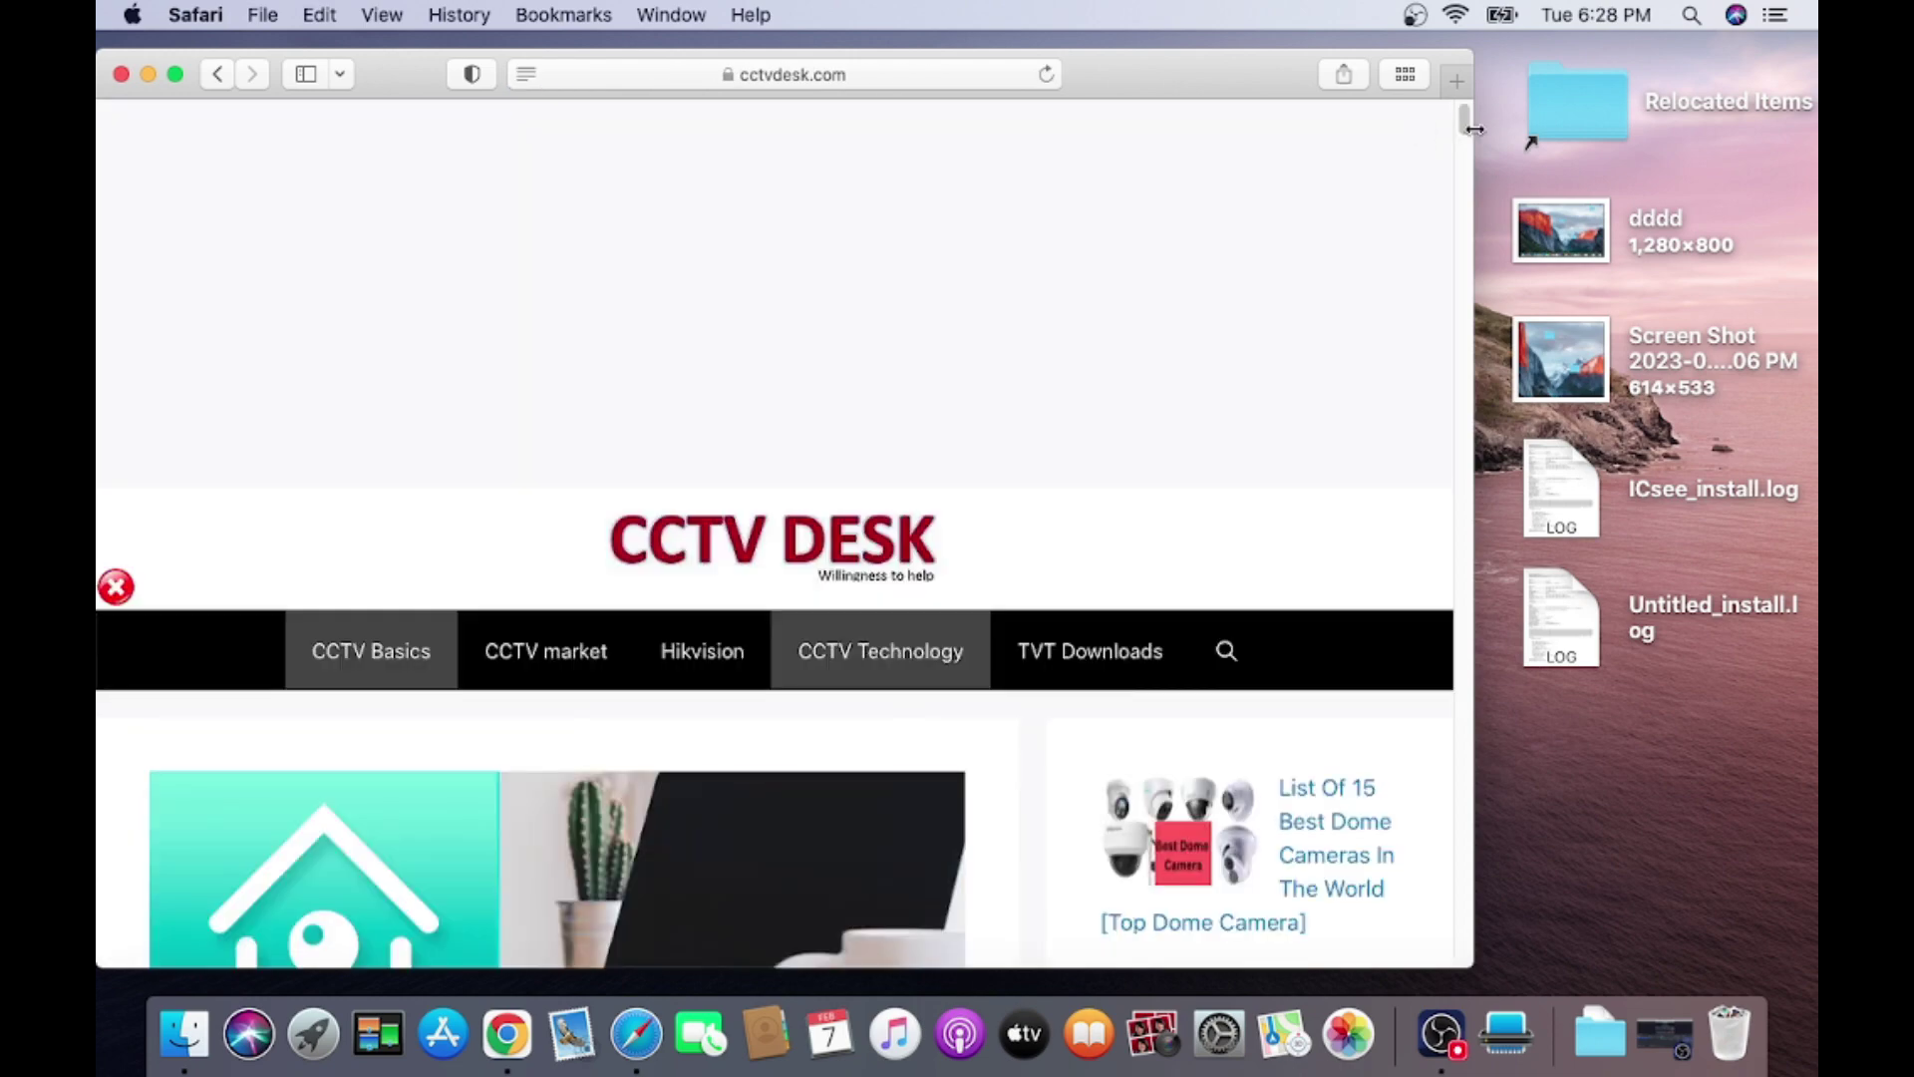
pyautogui.moveTo(1464, 123); pyautogui.dragTo(1466, 201)
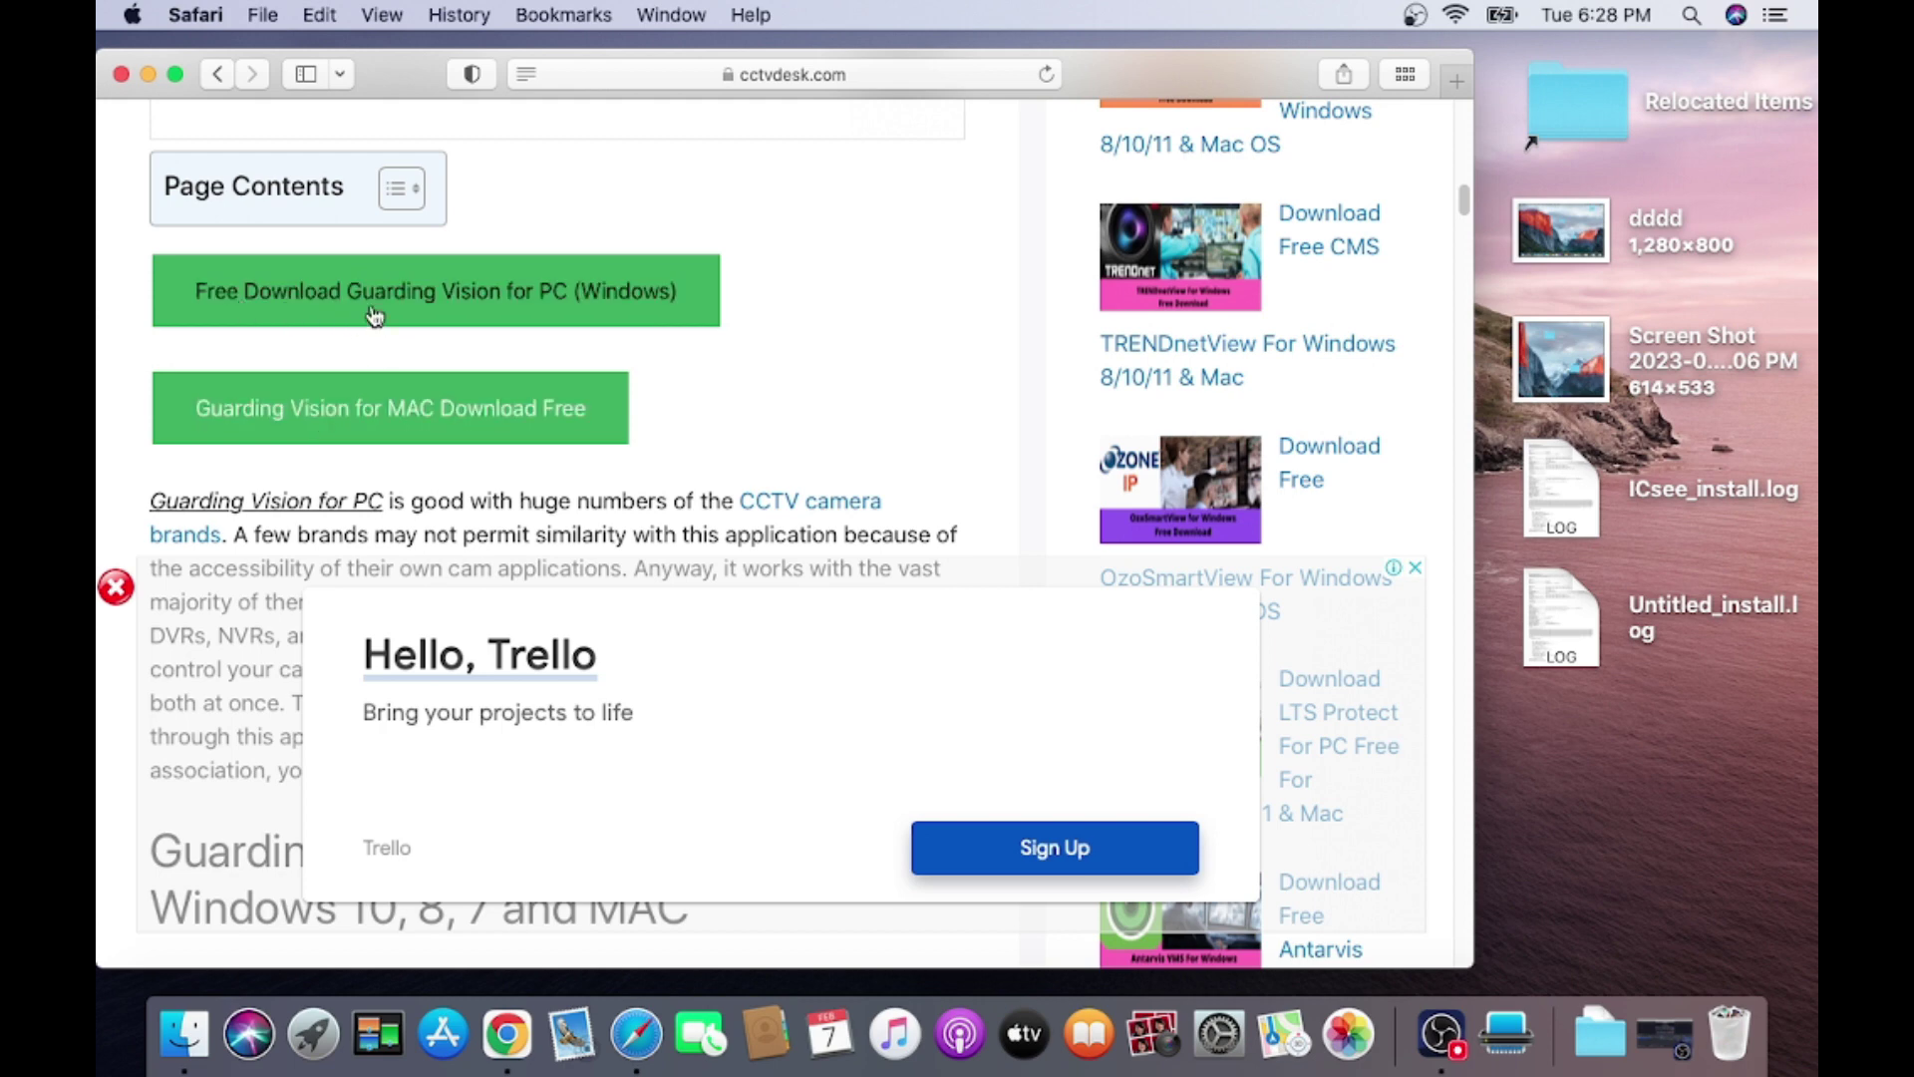
pyautogui.click(388, 434)
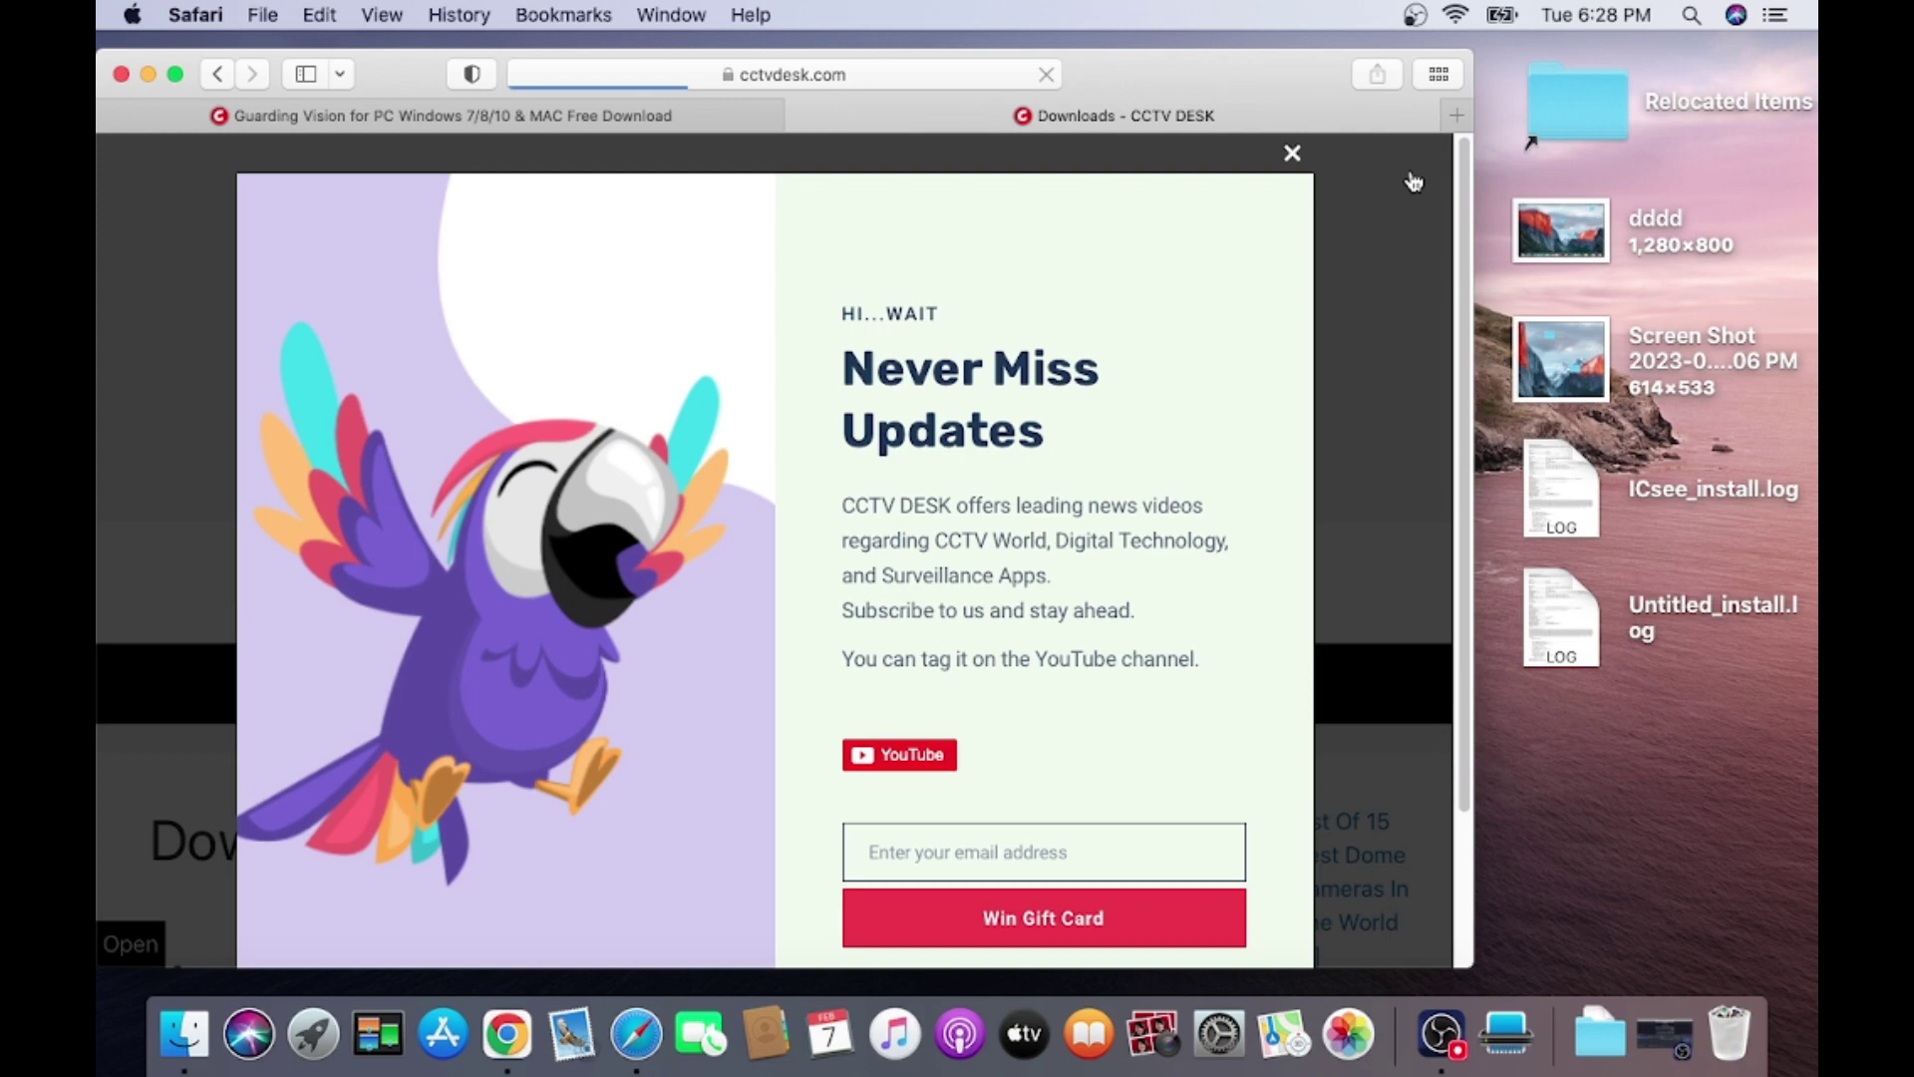
# Dismiss the newsletter pop-up and start the Guarding Vision for Mac download.
pyautogui.click(1293, 155)
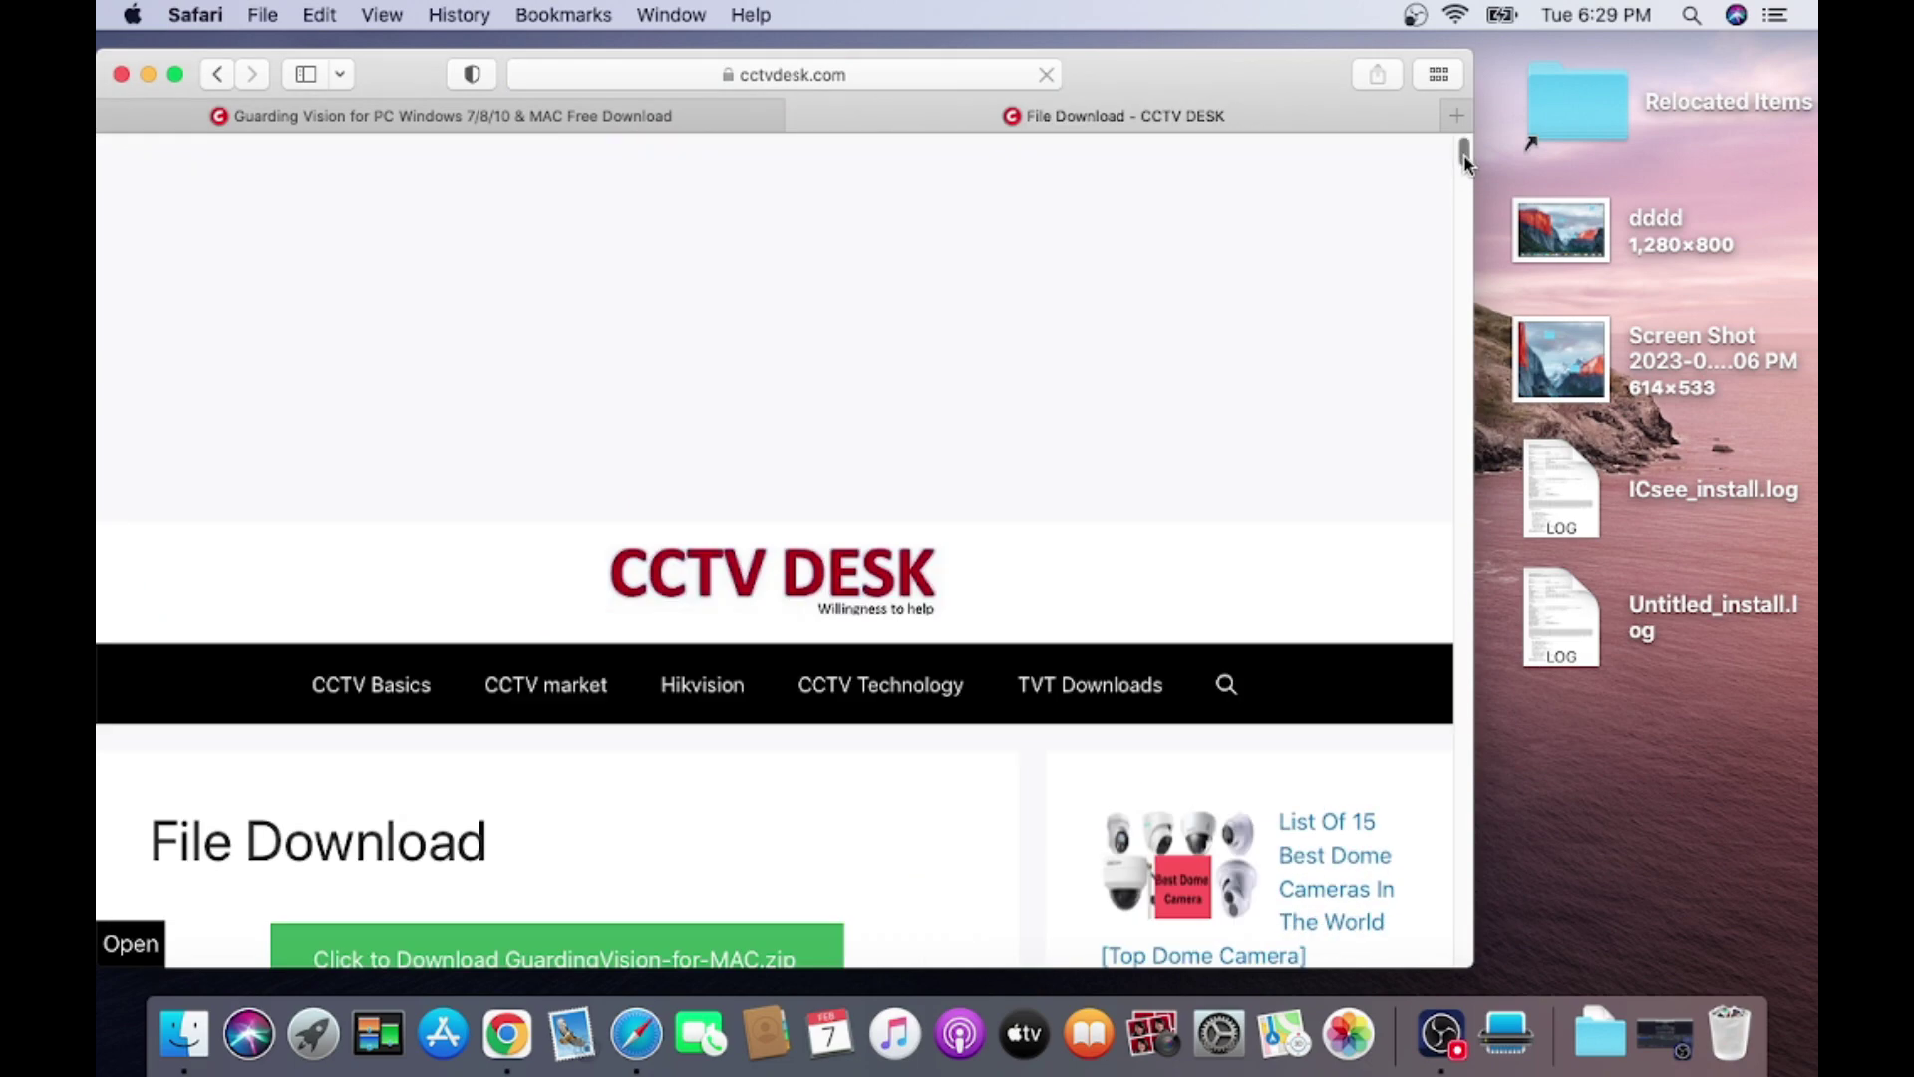
pyautogui.scroll(-7, 1464, 187)
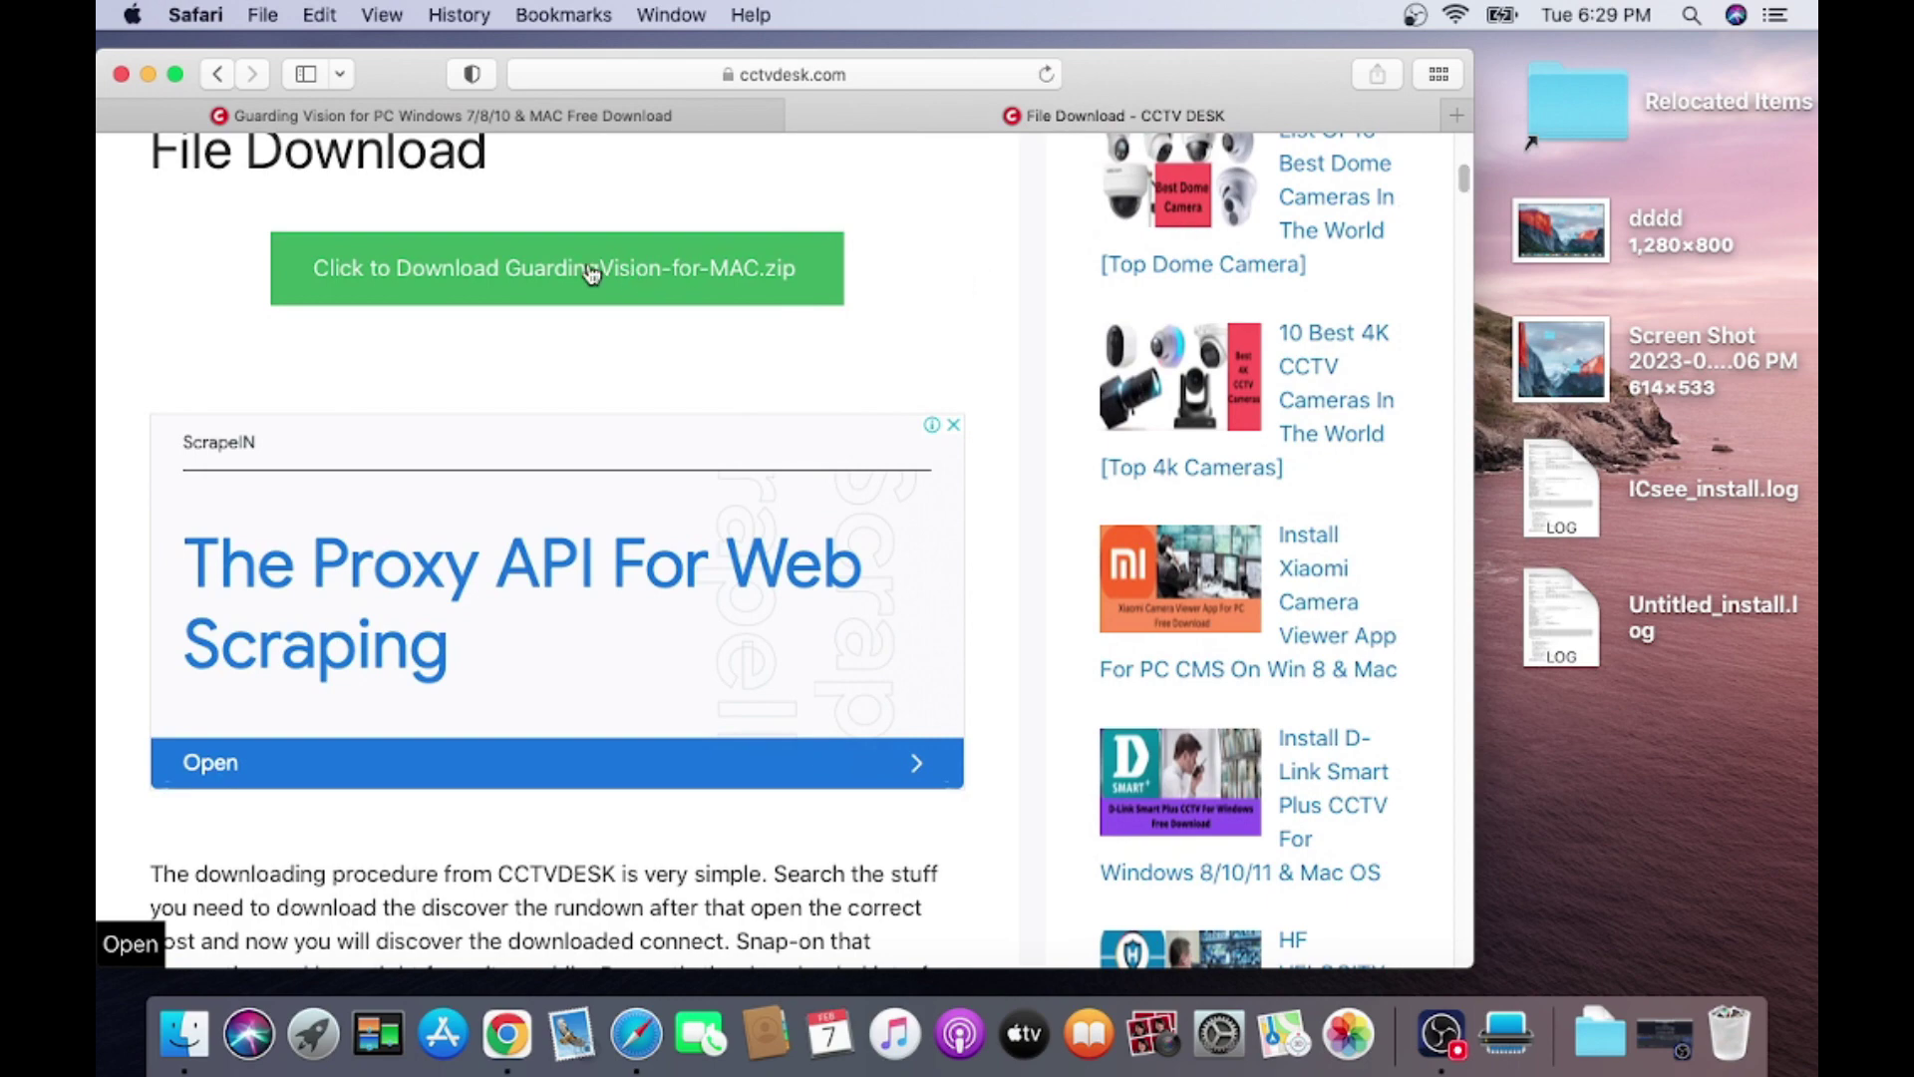
pyautogui.click(589, 266)
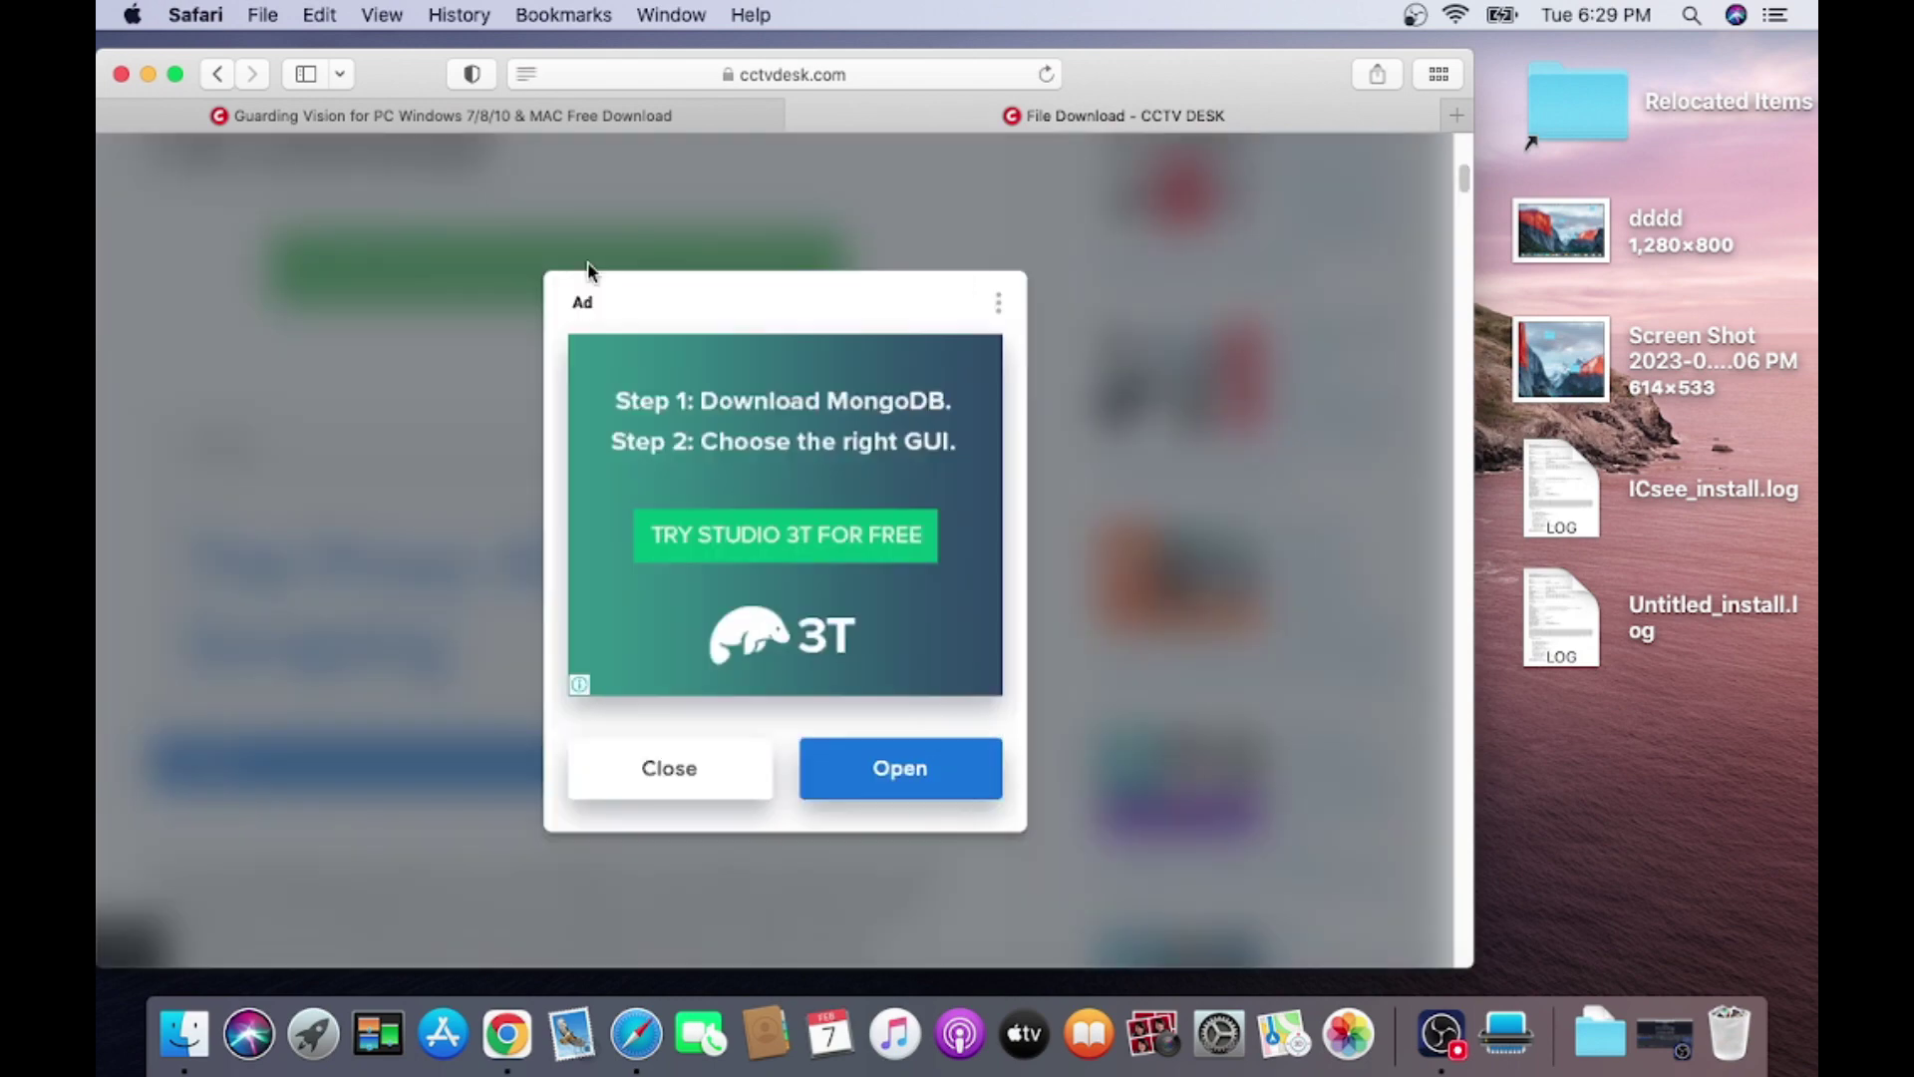
# Close the advertisement and Never Miss Updates popup, then show Safari's downloads list.
pyautogui.click(667, 787)
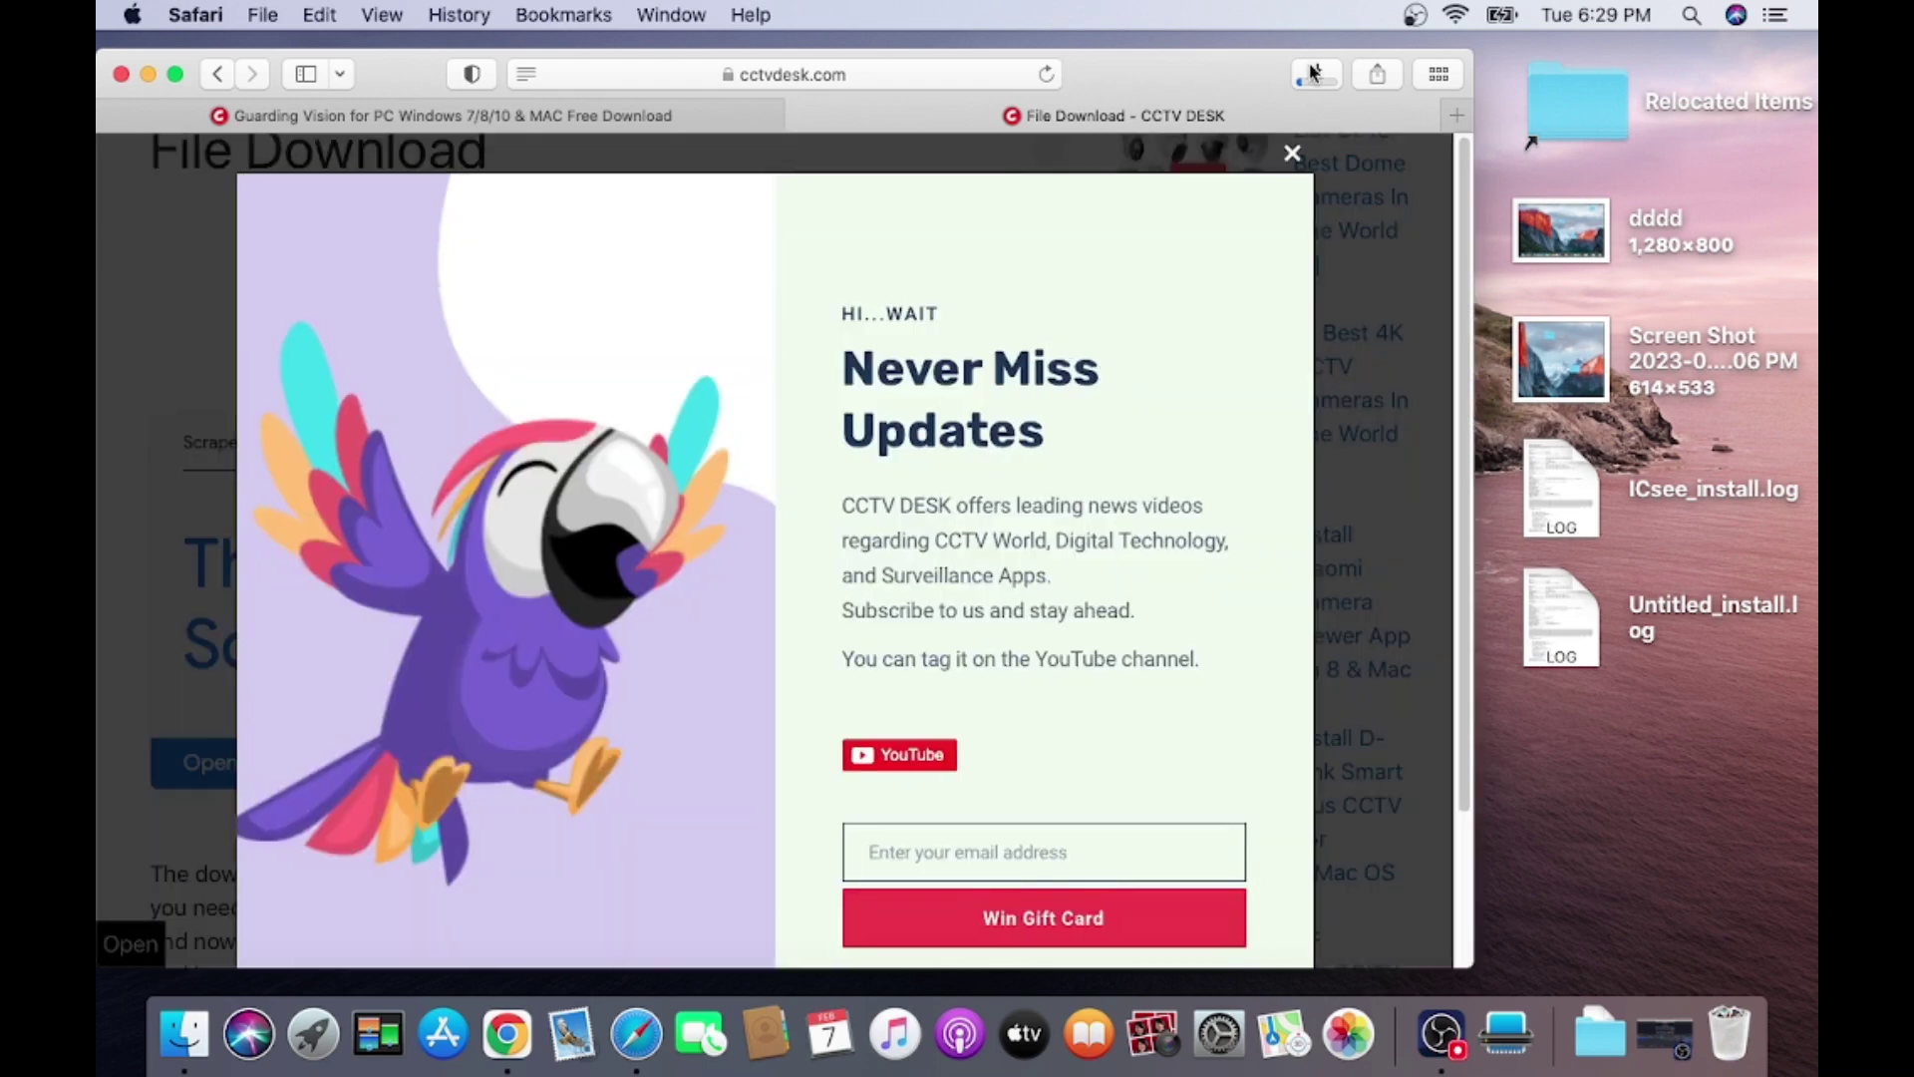
pyautogui.click(1288, 157)
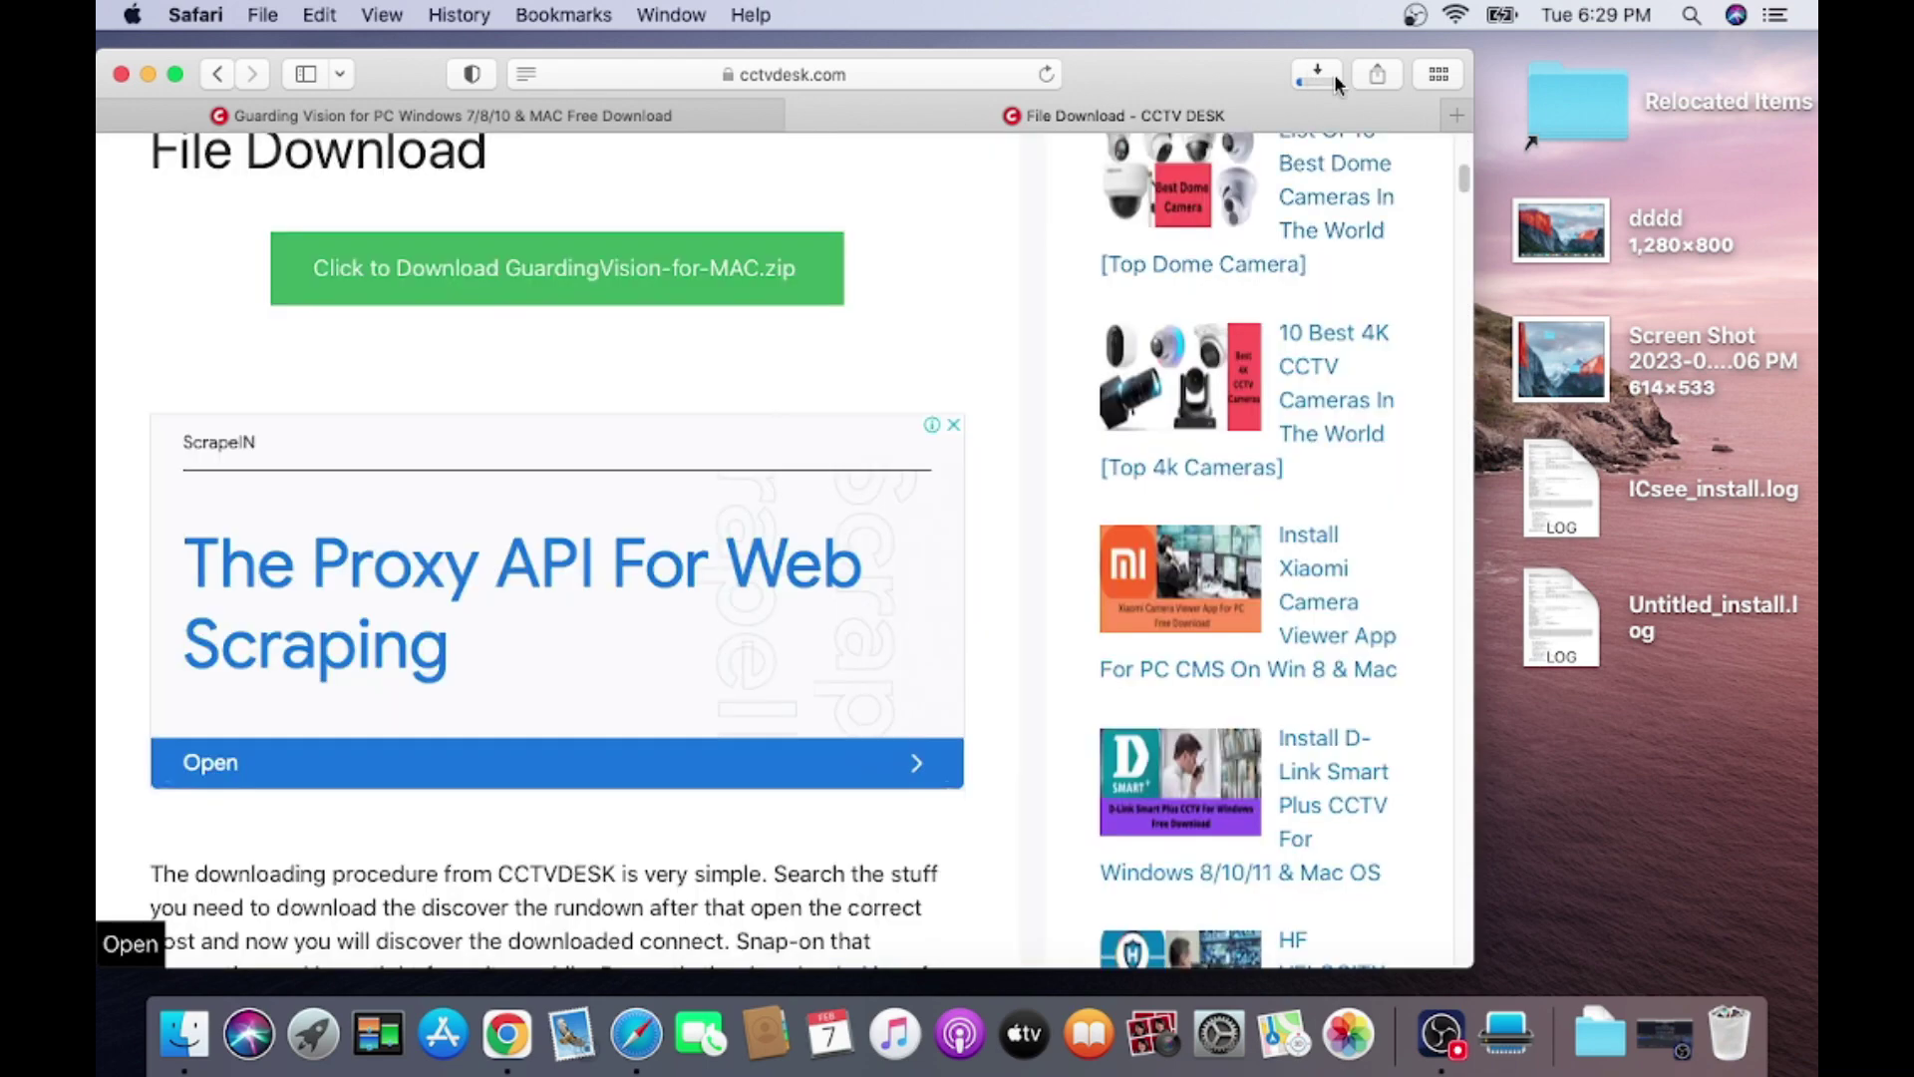
pyautogui.click(1334, 74)
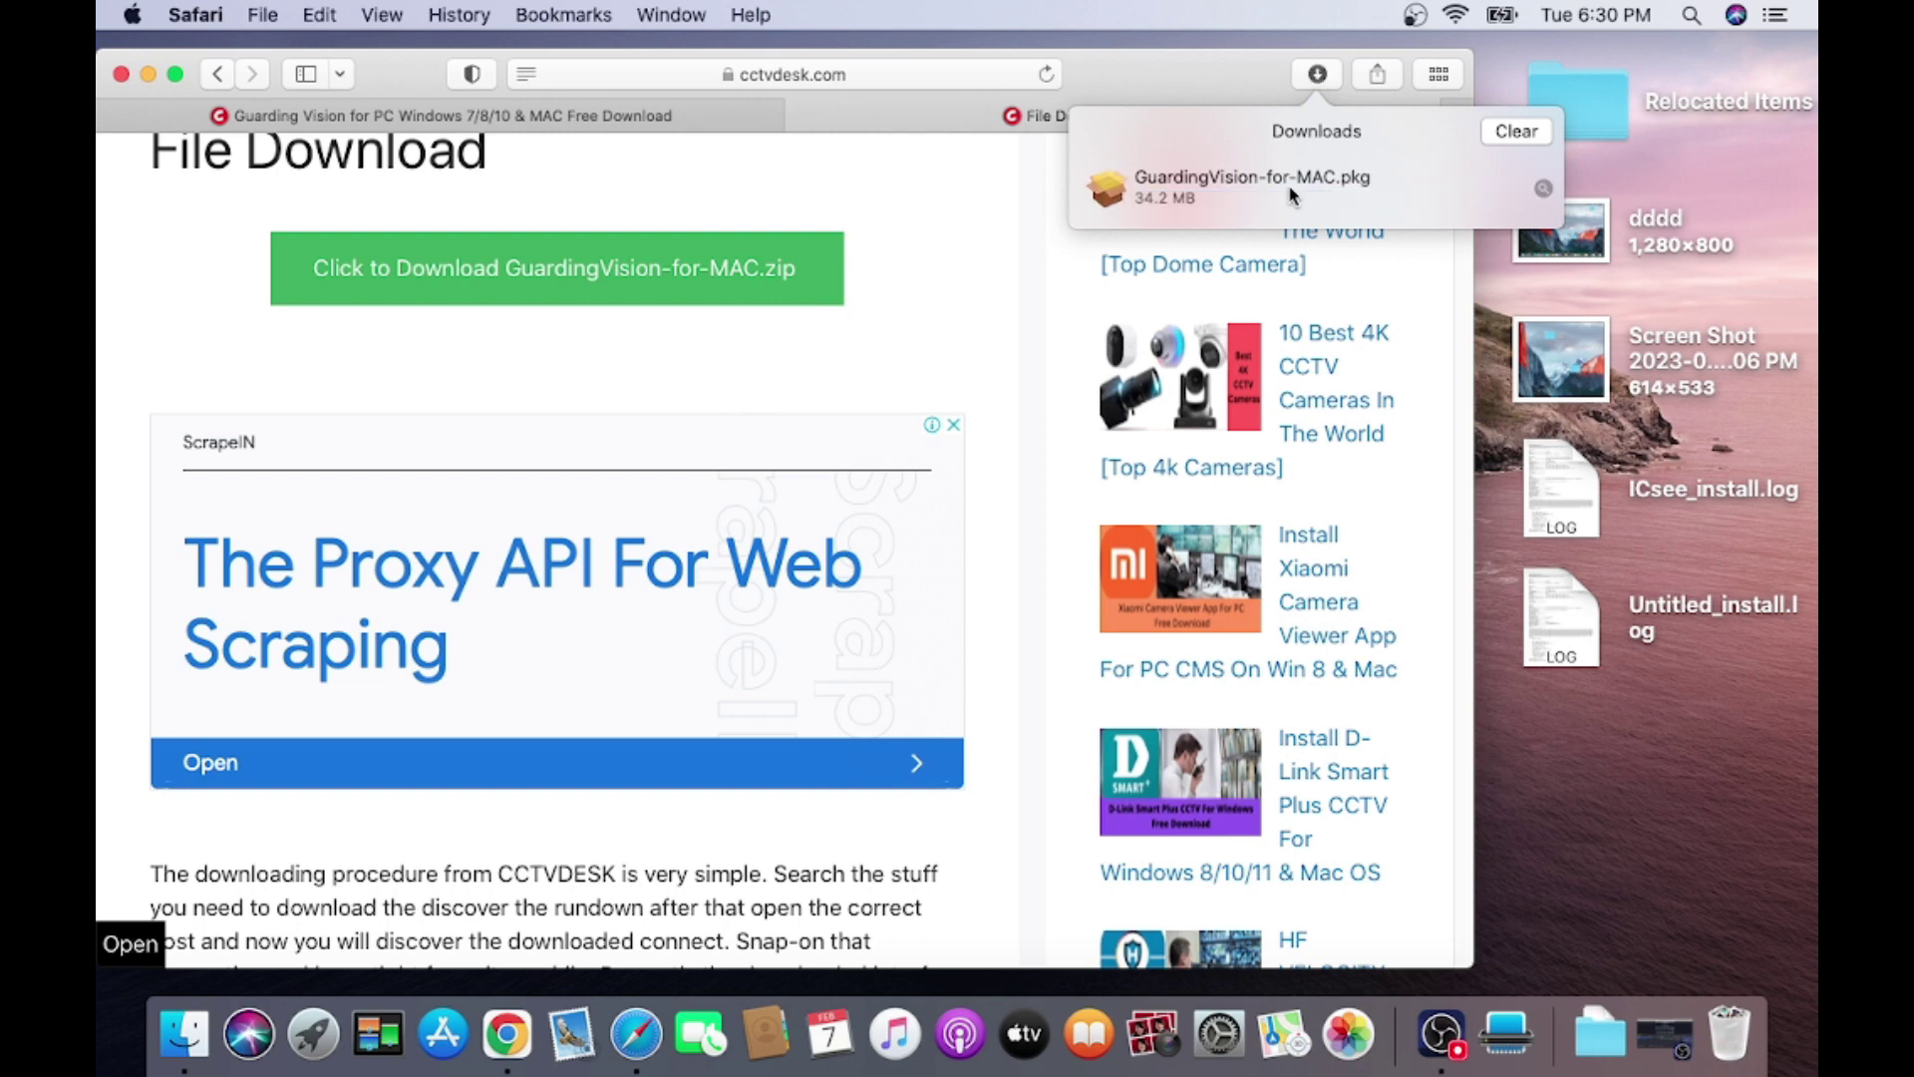
# Reveal GuardingVision-for-MAC.pkg in Finder's Downloads folder and try opening it.
pyautogui.click(1544, 190)
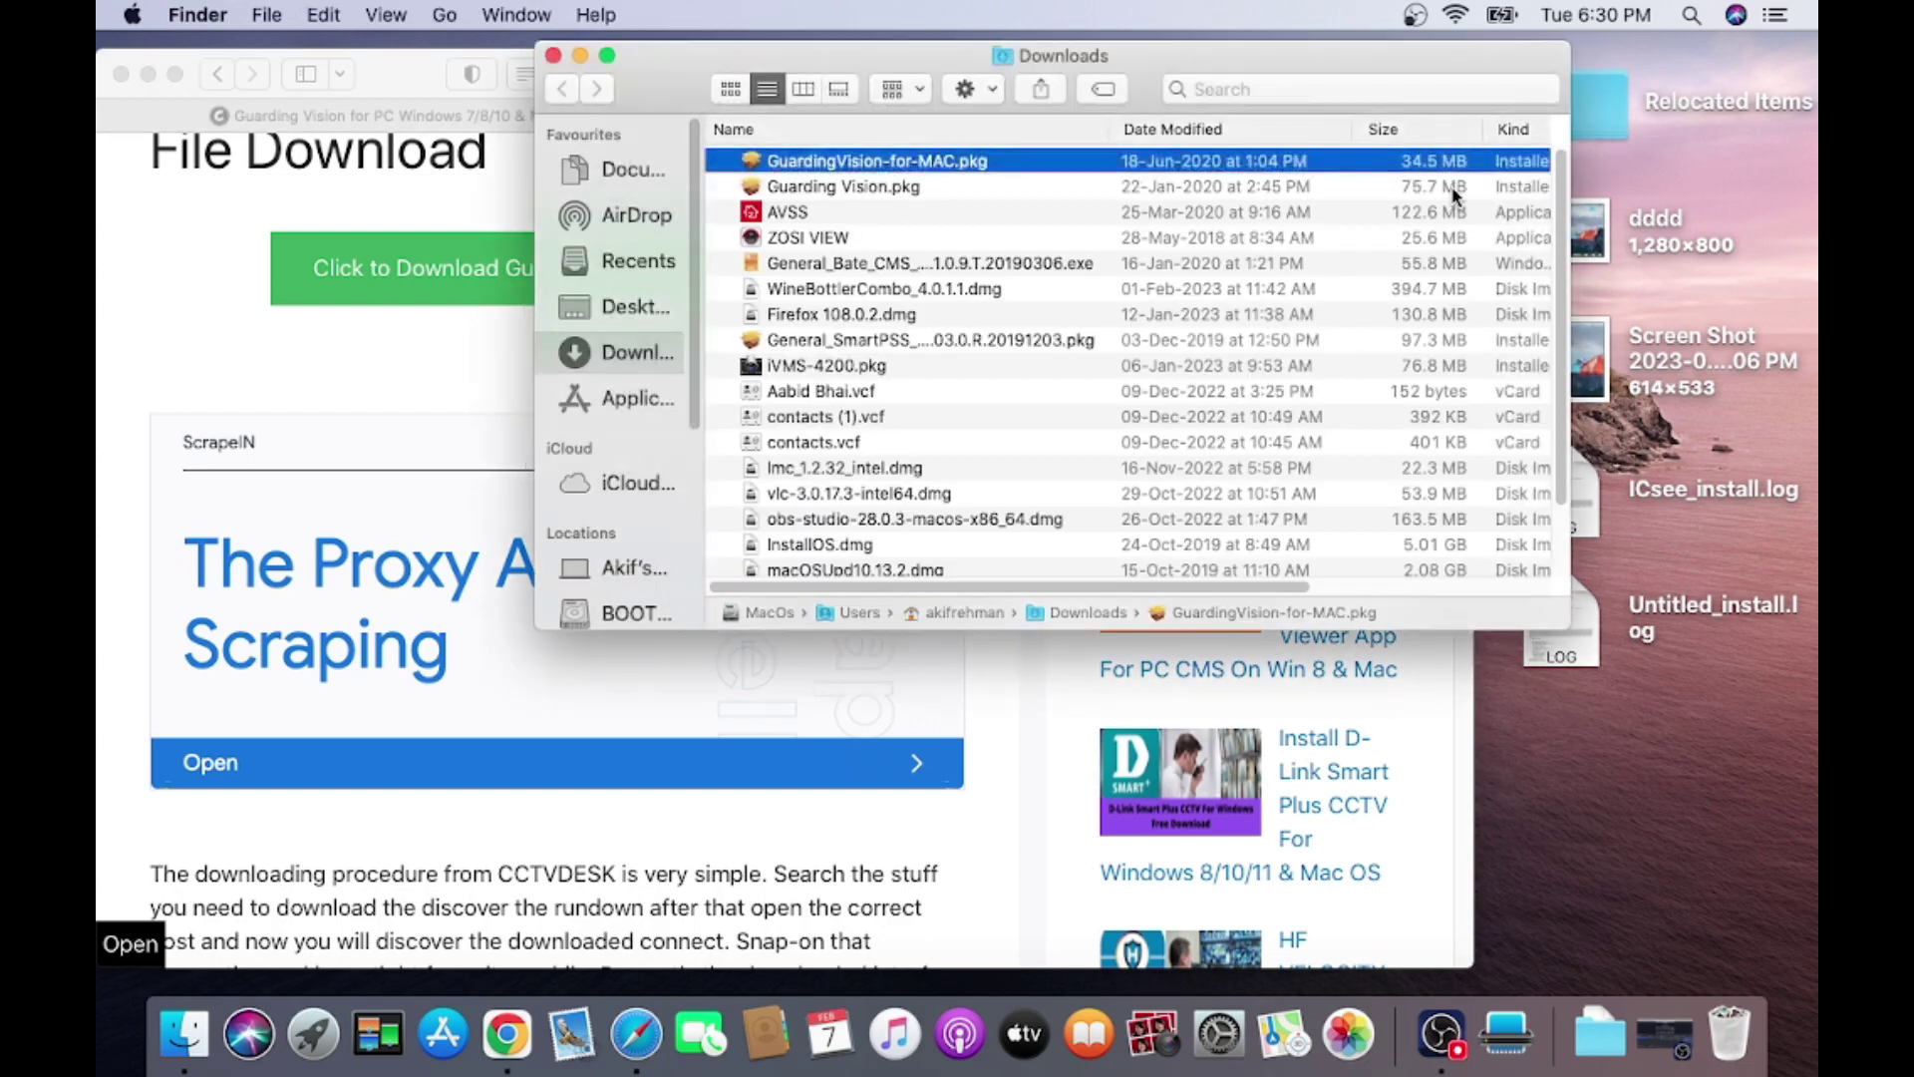
pyautogui.doubleClick(863, 168)
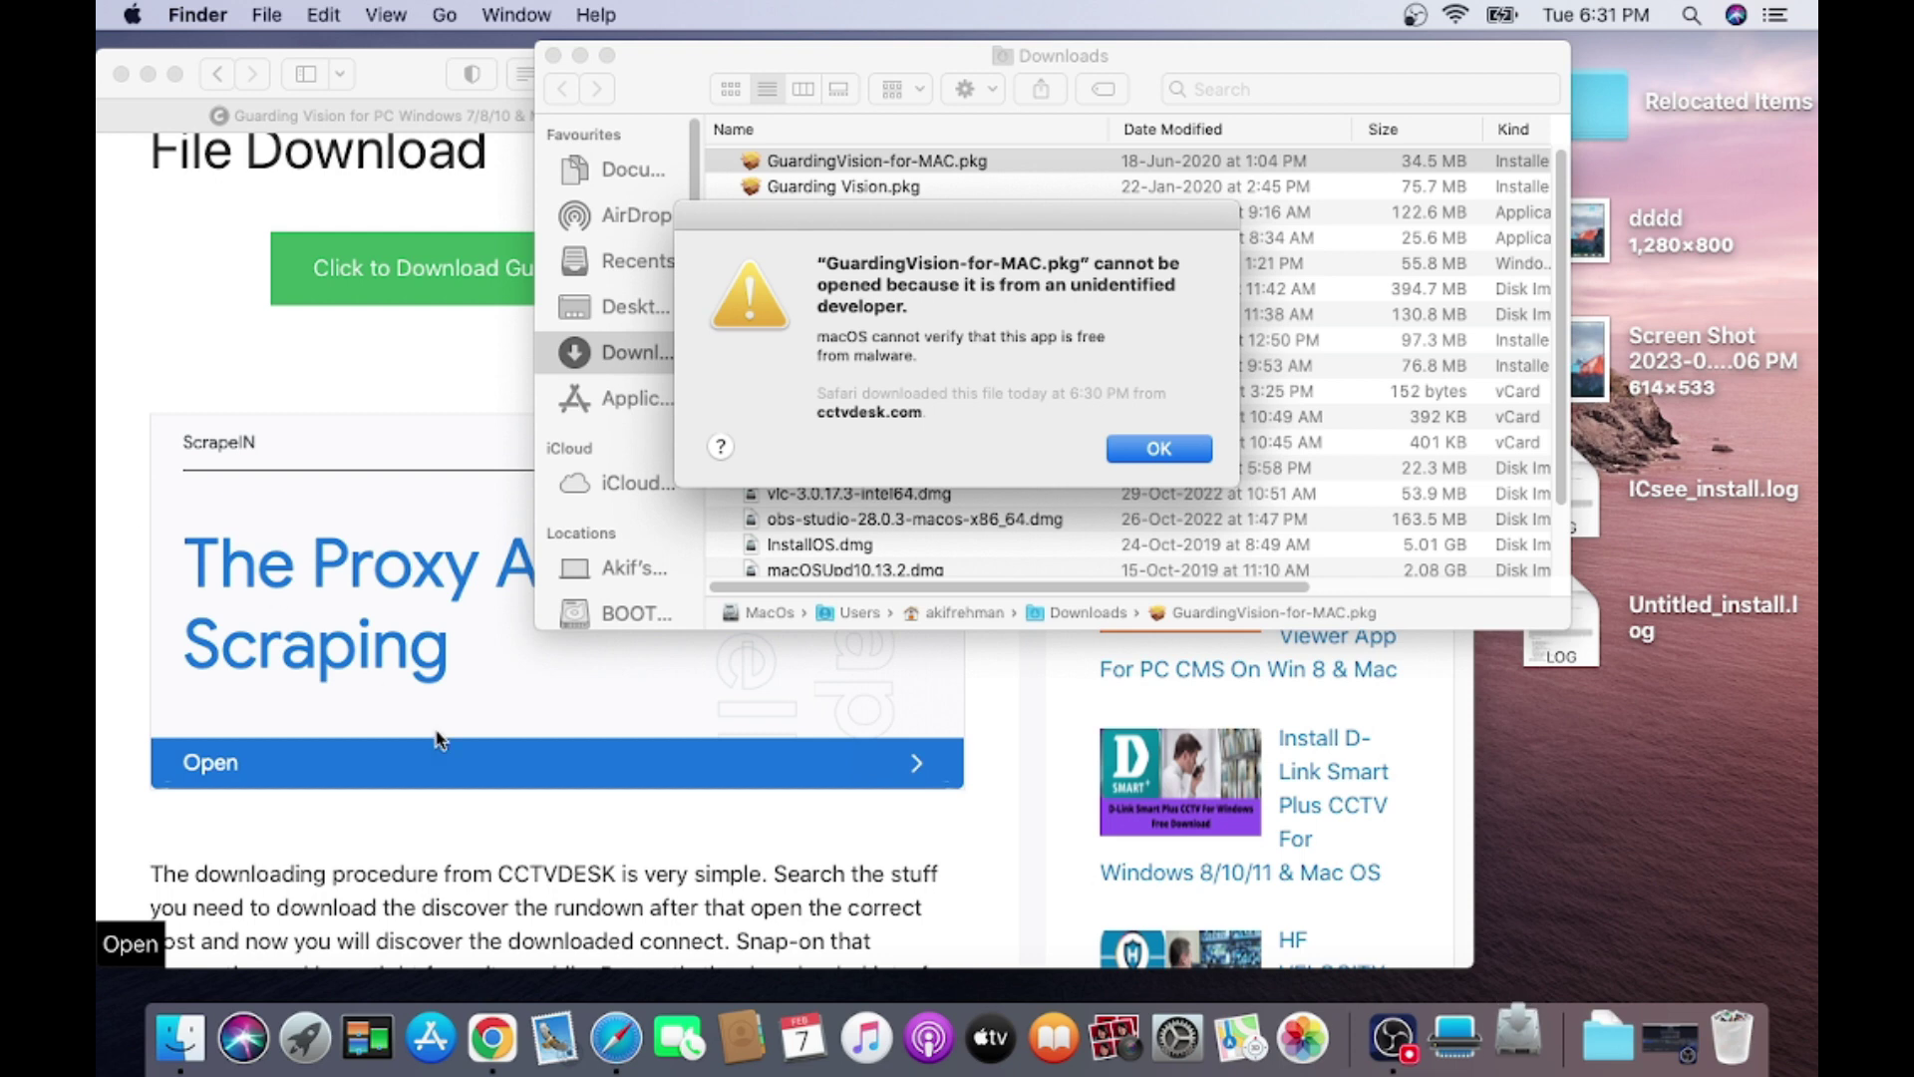
# In System Preferences' Security & Privacy, choose Open Anyway for the blocked package.
pyautogui.click(1178, 1040)
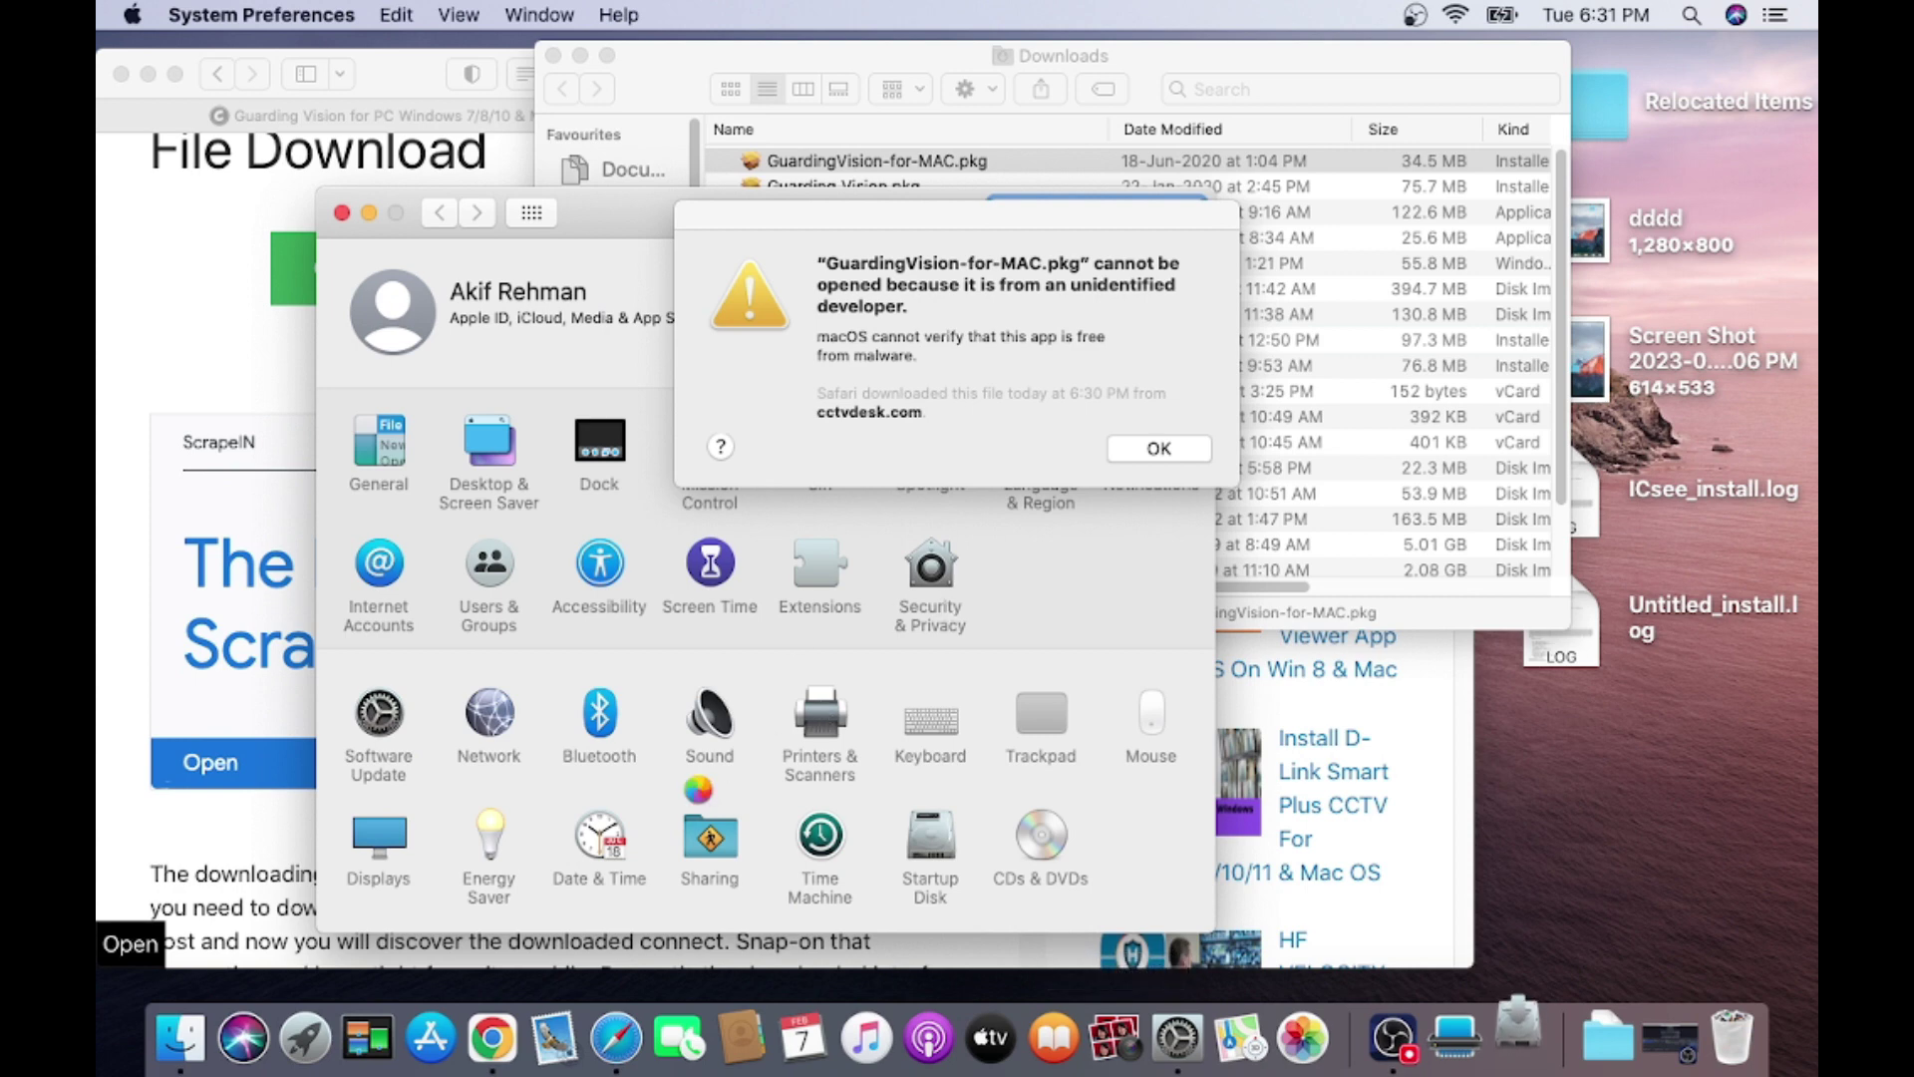
pyautogui.click(959, 561)
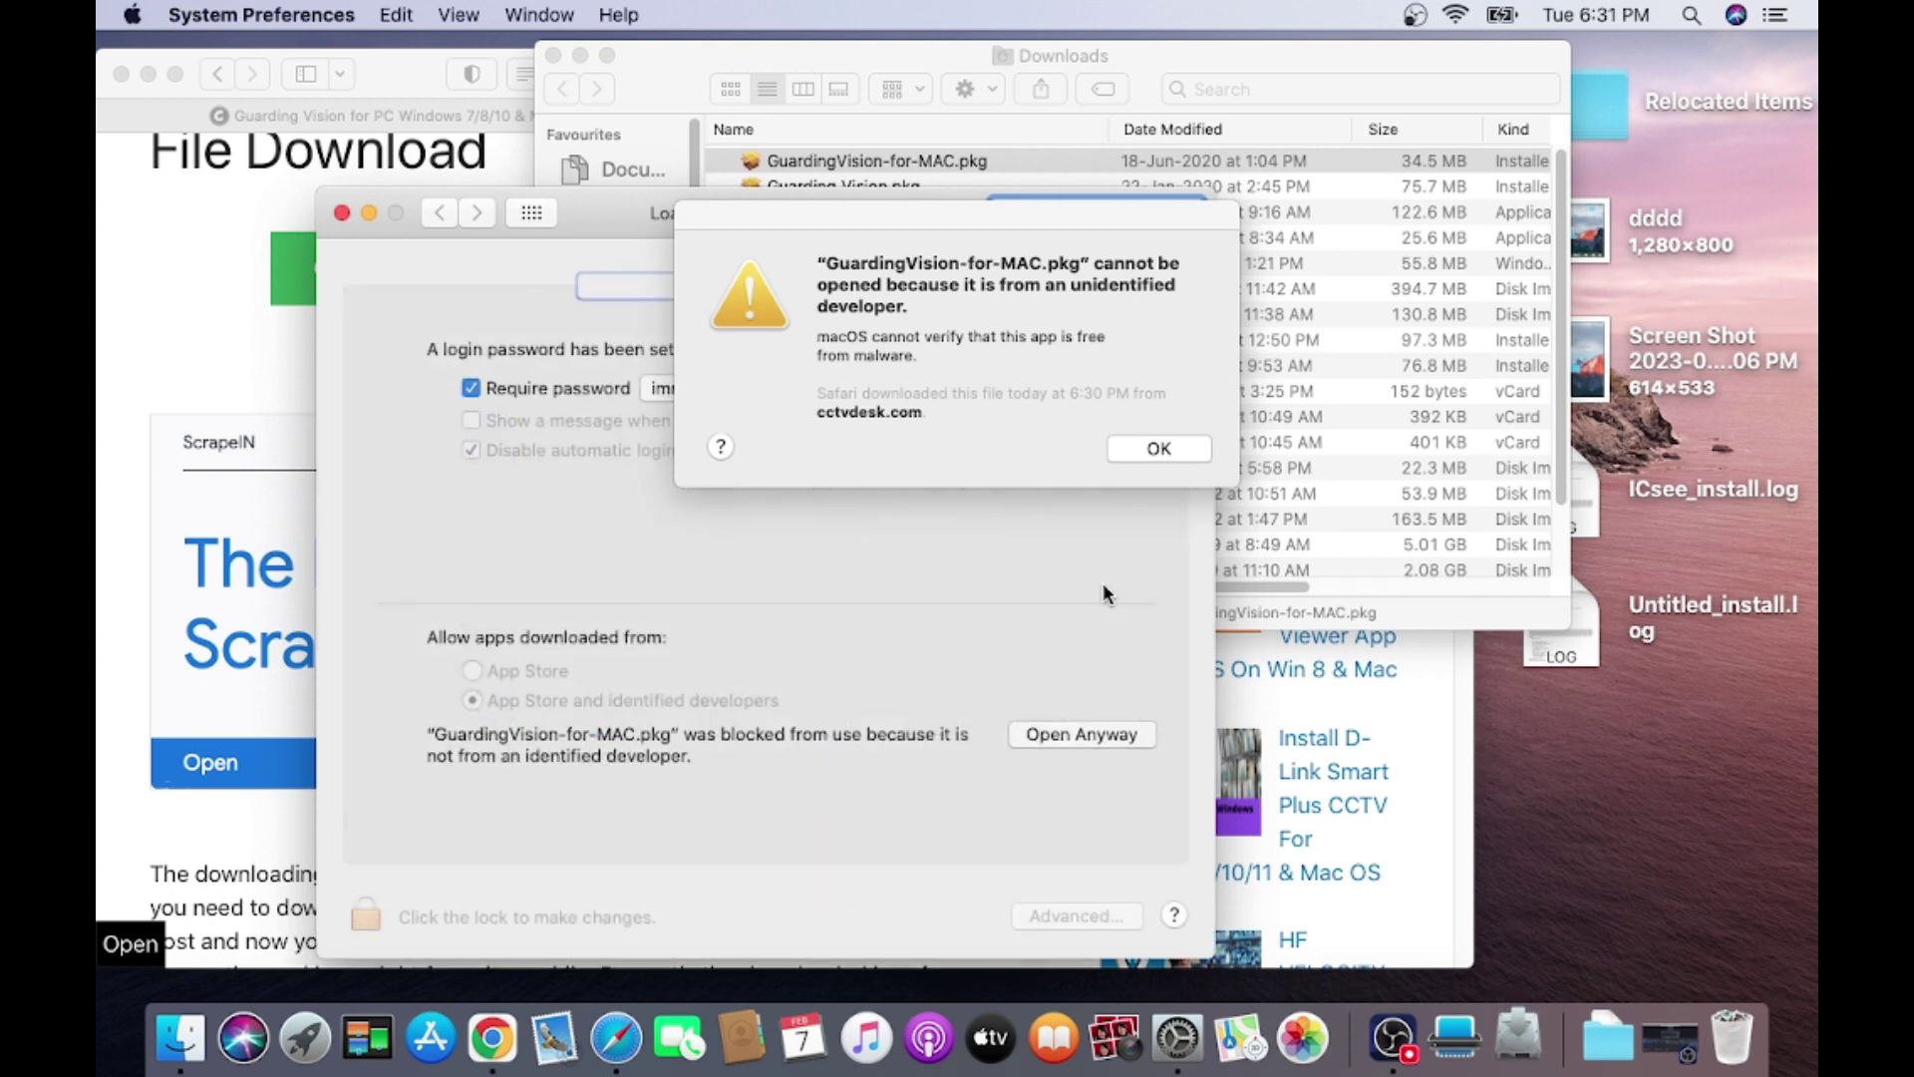
pyautogui.click(1073, 735)
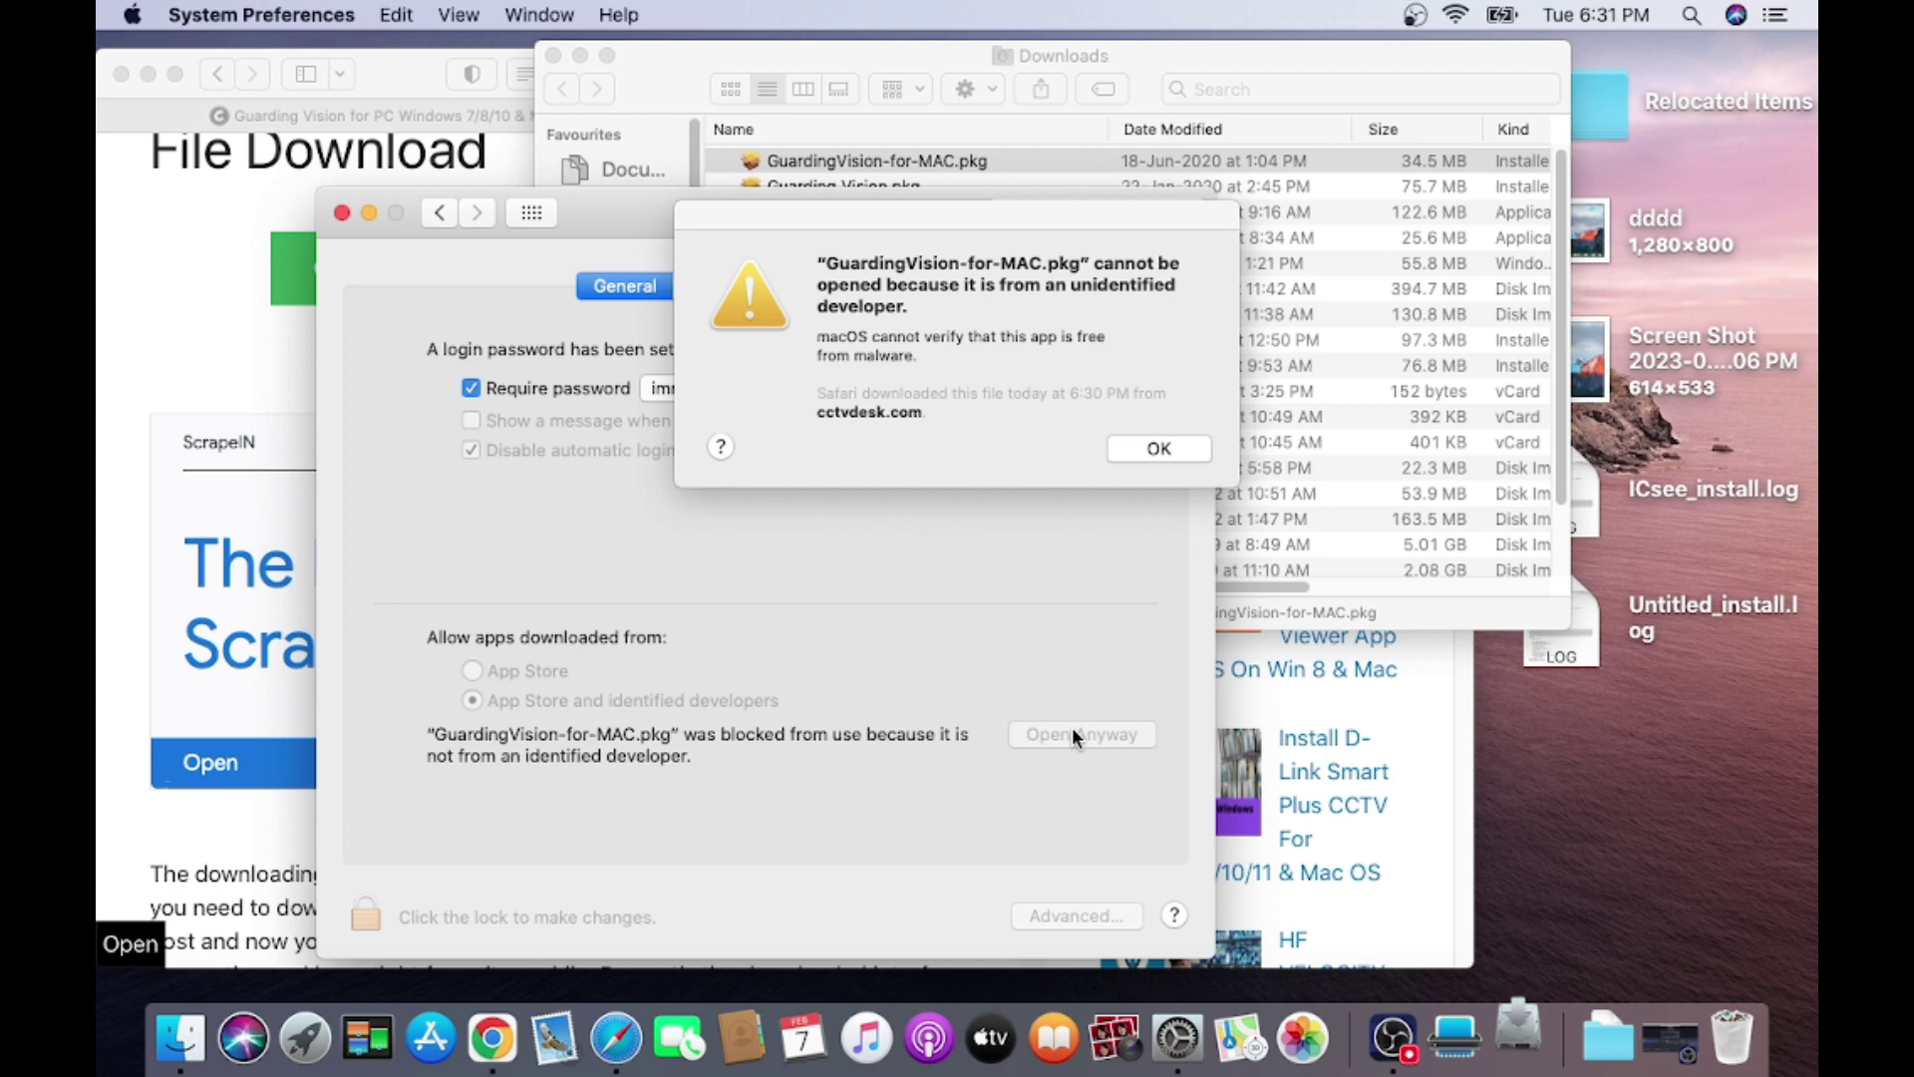
pyautogui.click(1157, 447)
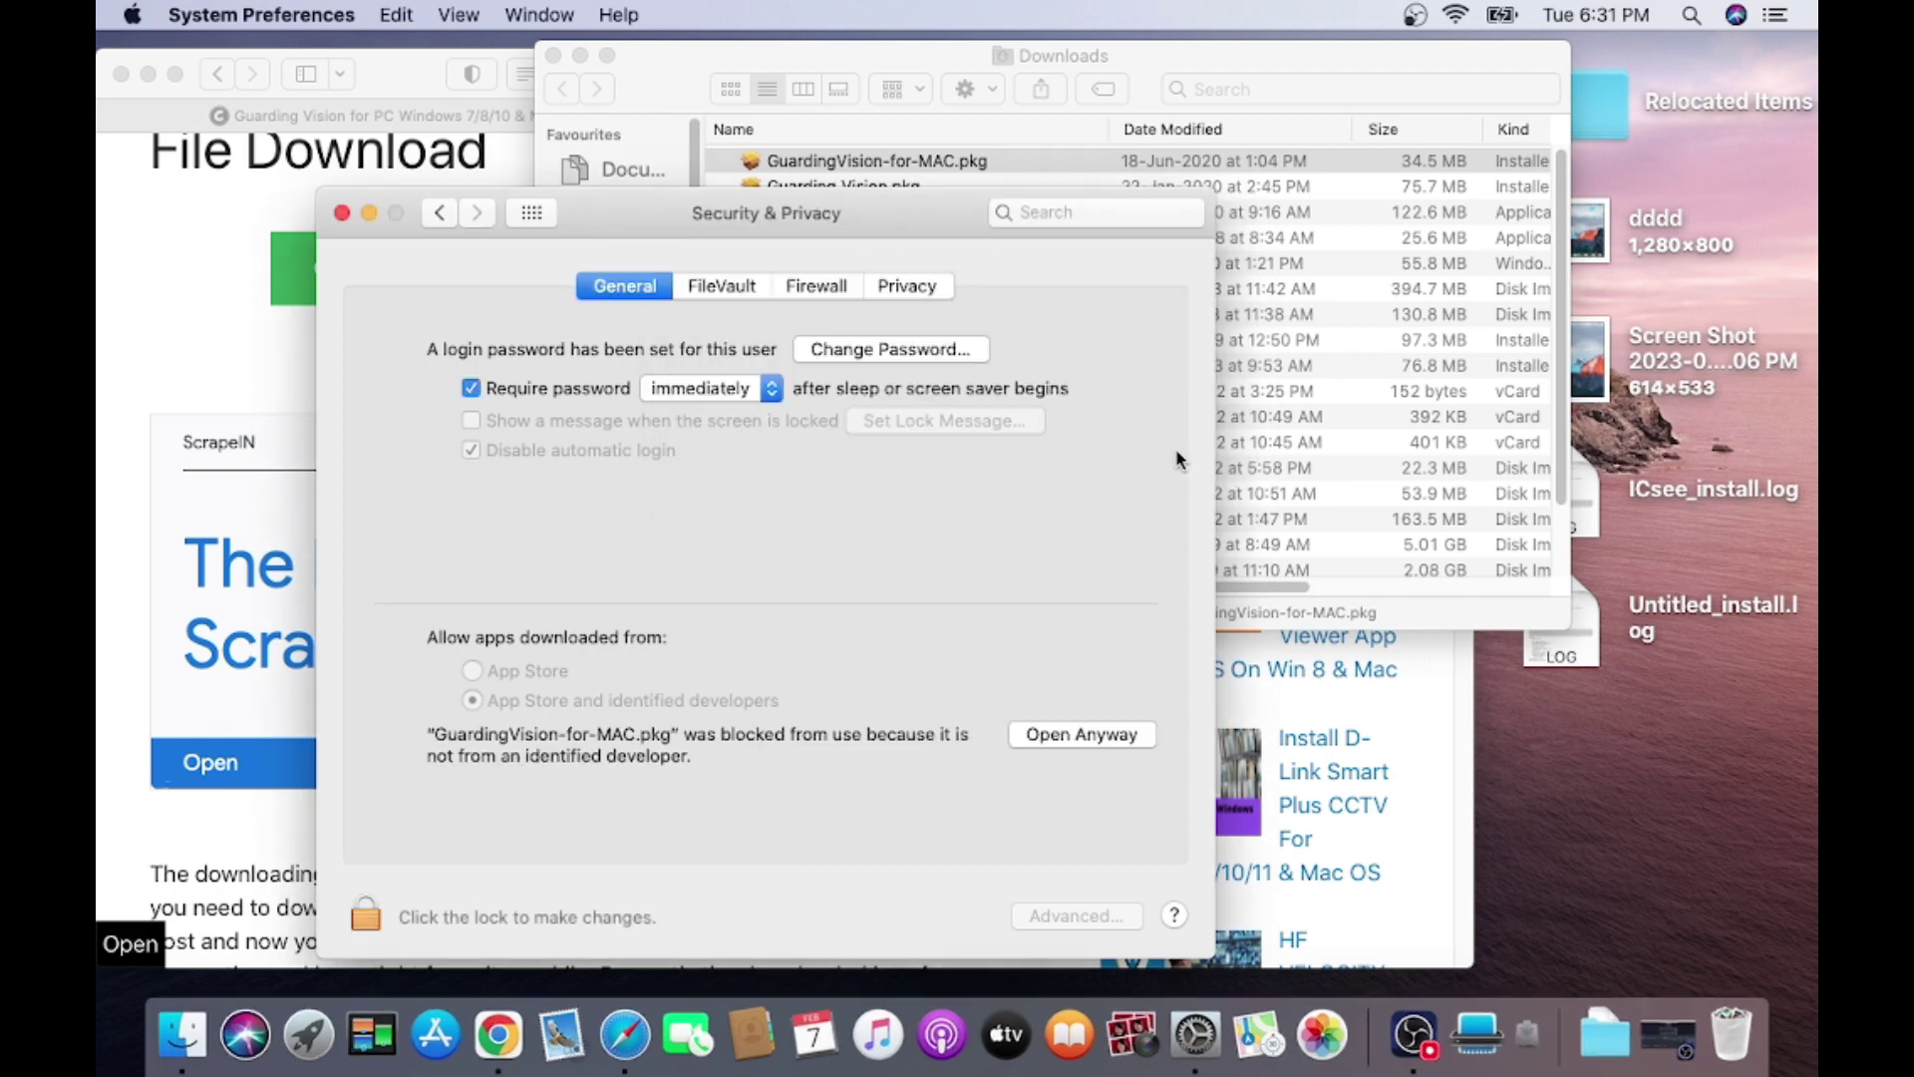
# Reopen the package, choose Open Anyway again and confirm Open to launch the installer.
pyautogui.doubleClick(866, 162)
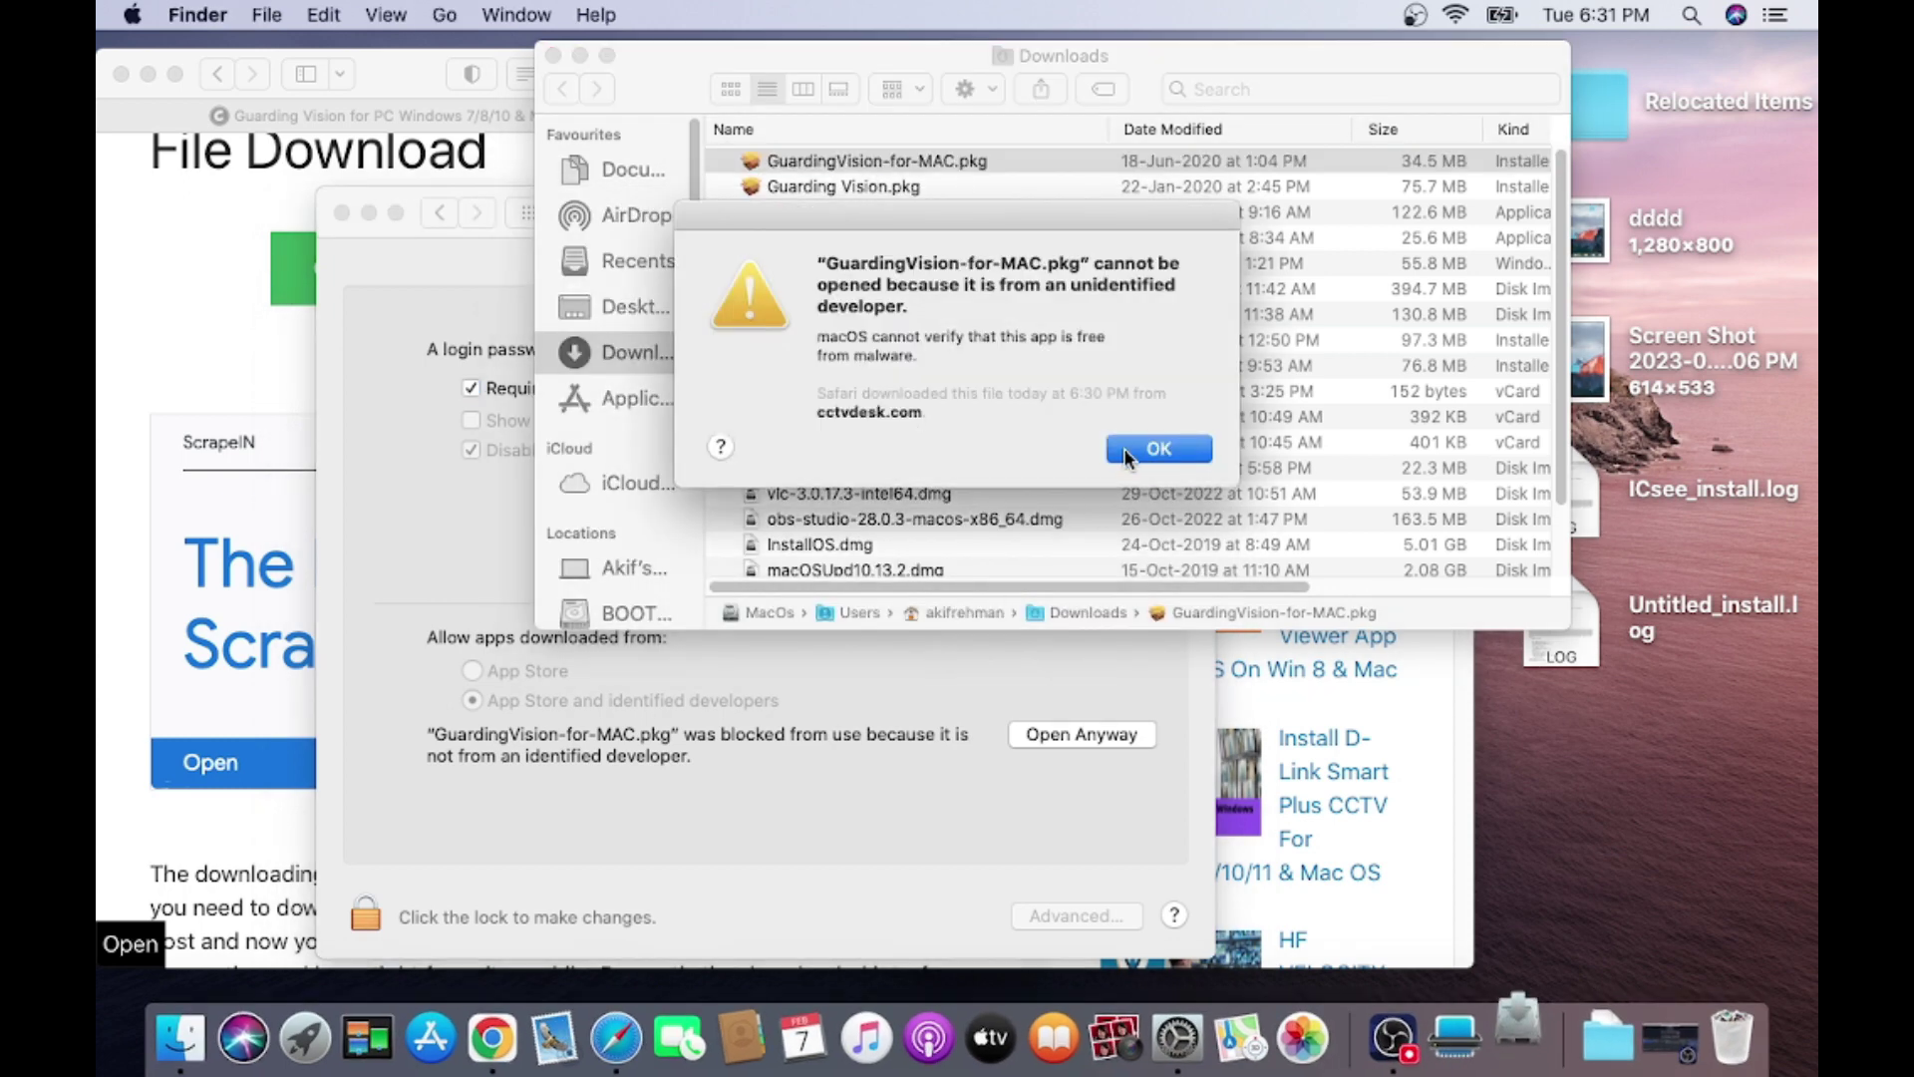
pyautogui.click(1126, 445)
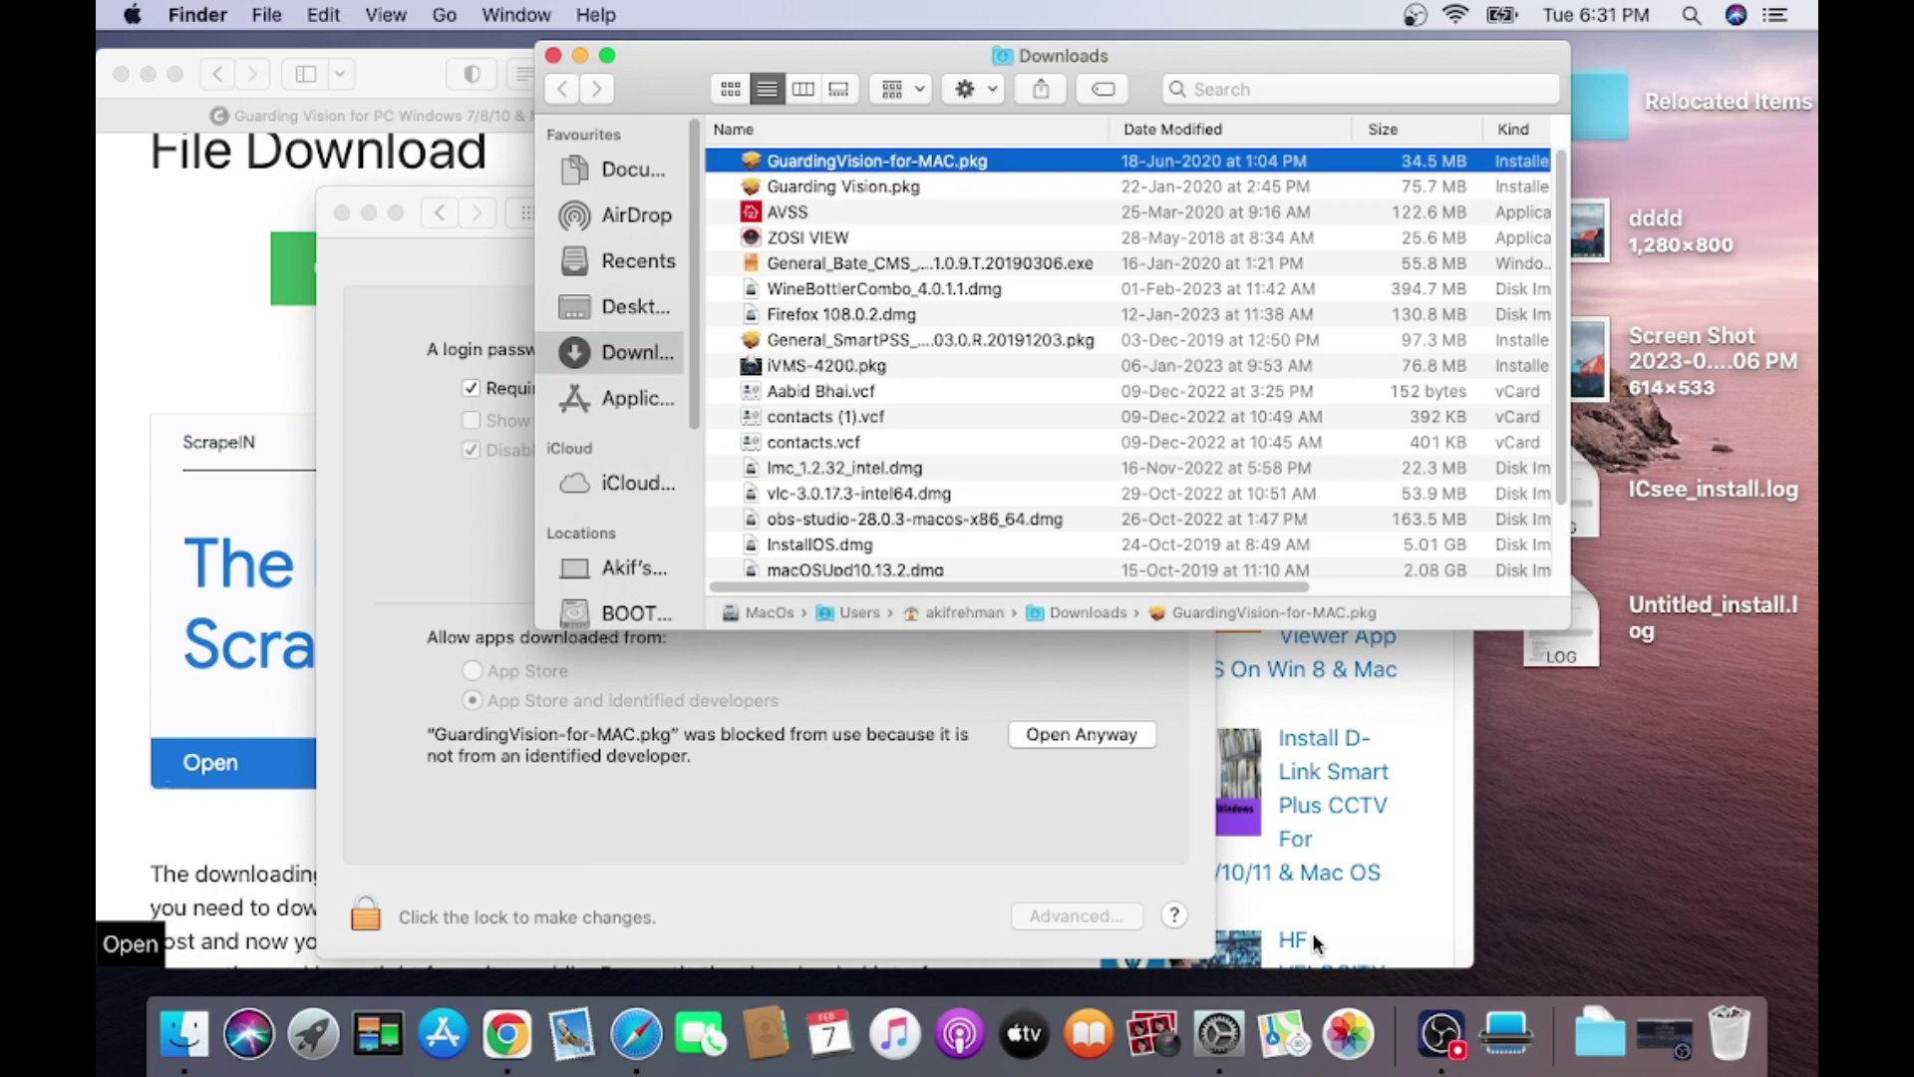
pyautogui.click(1223, 1052)
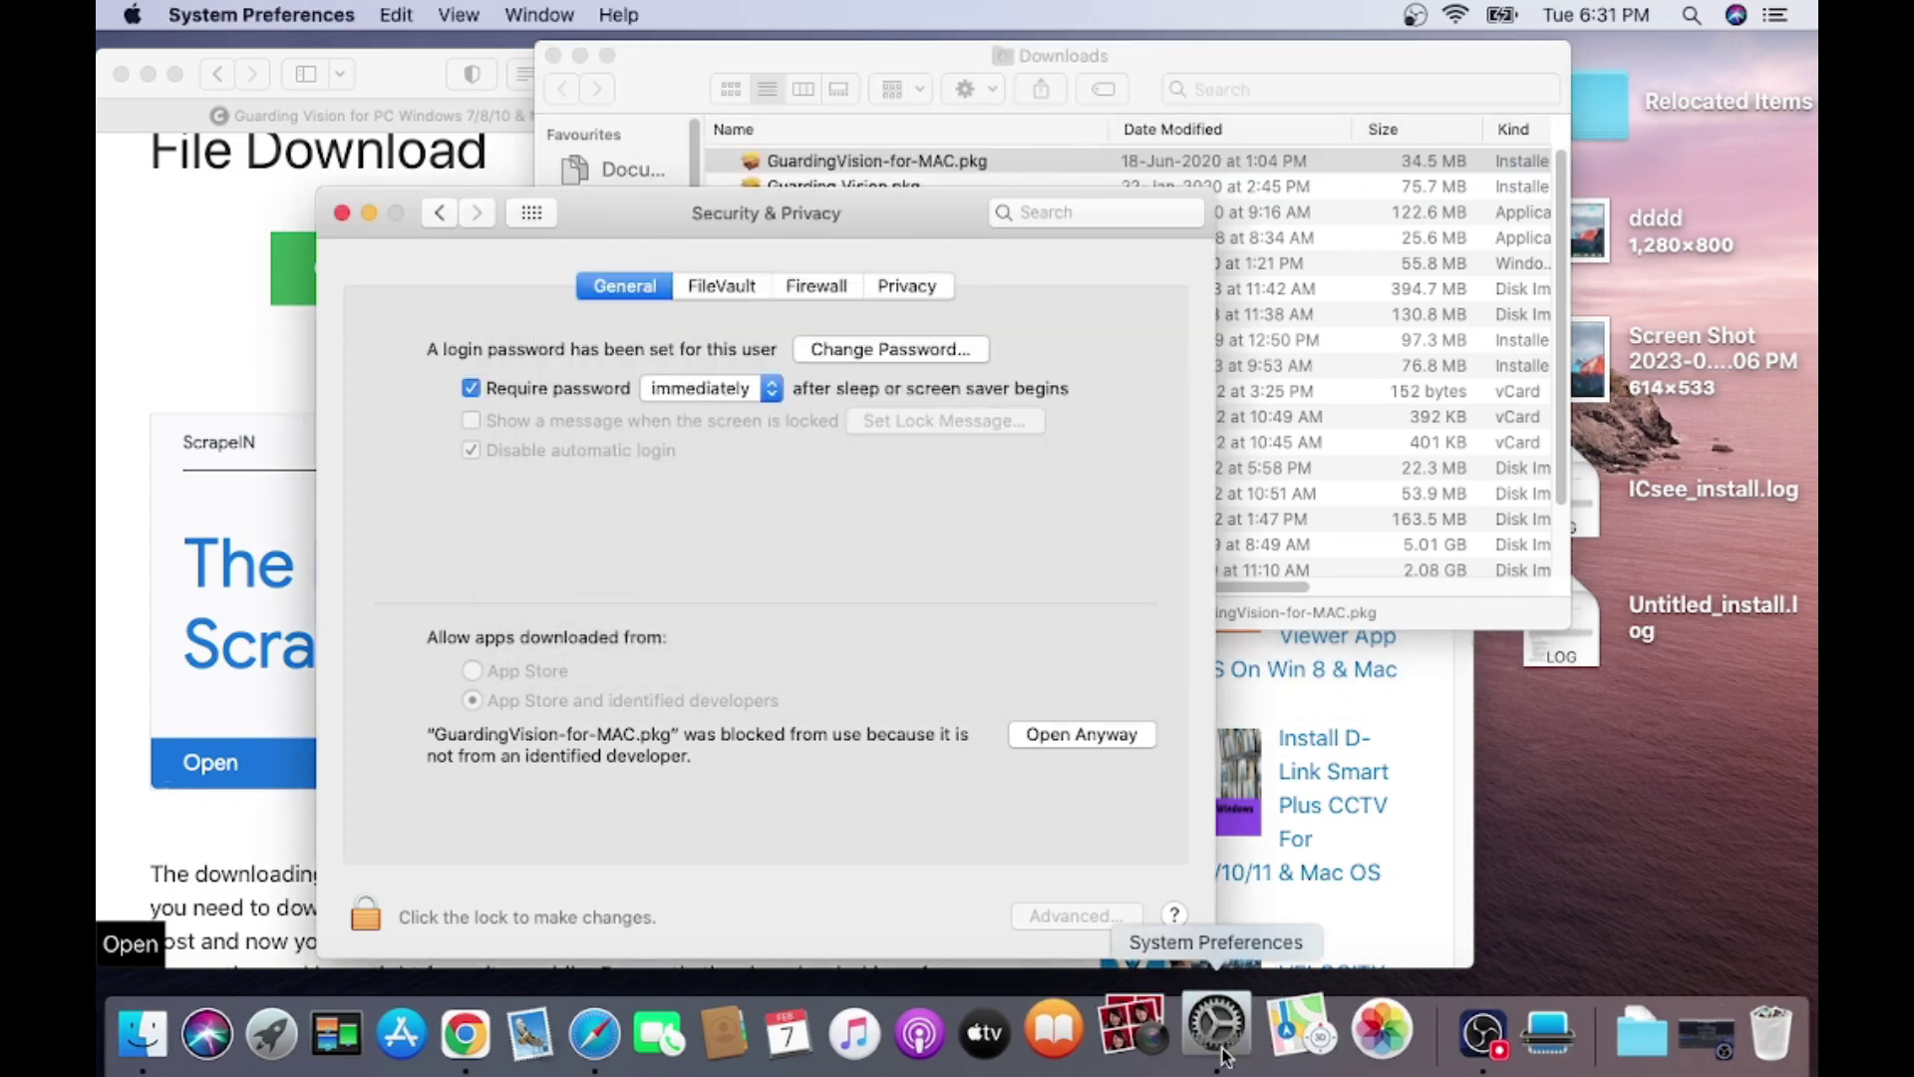
pyautogui.click(1063, 734)
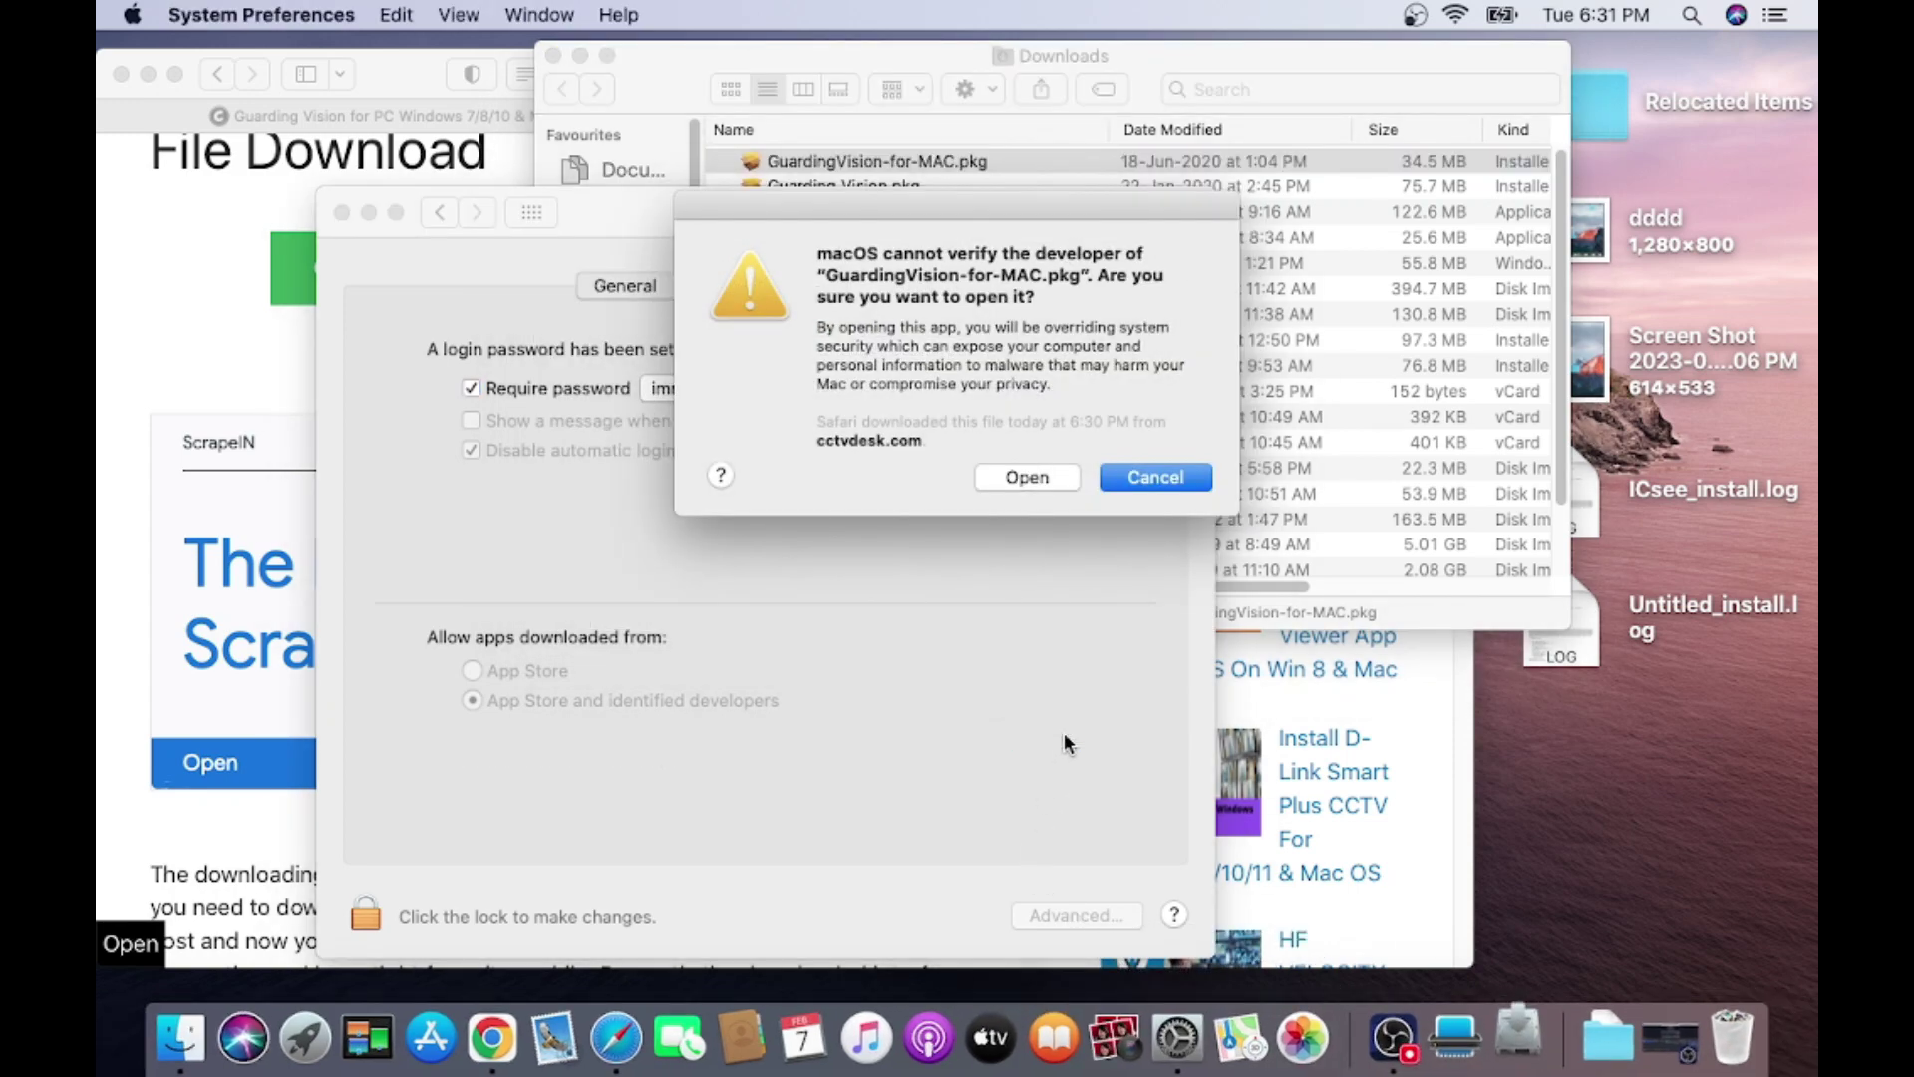
pyautogui.click(1027, 477)
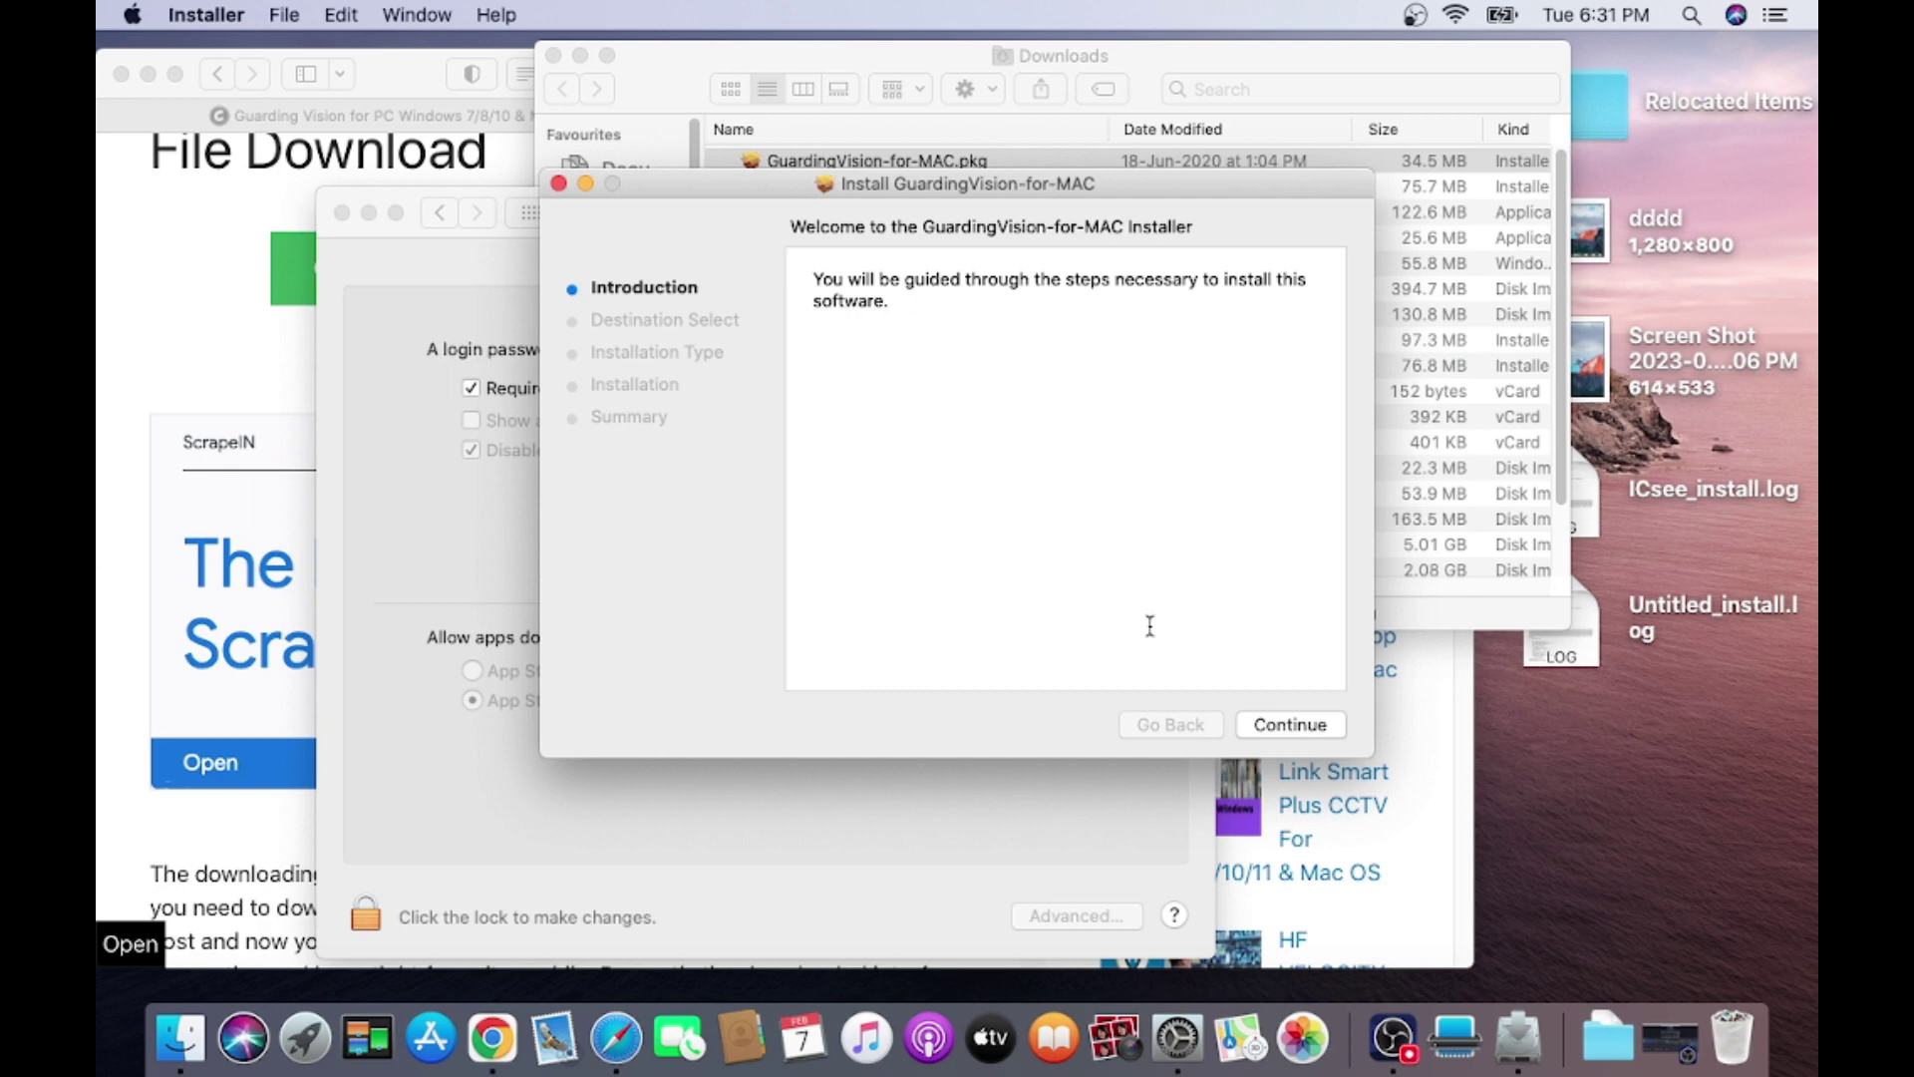
# Continue past the introduction and run the standard install, authorising it with the admin password.
pyautogui.click(1279, 730)
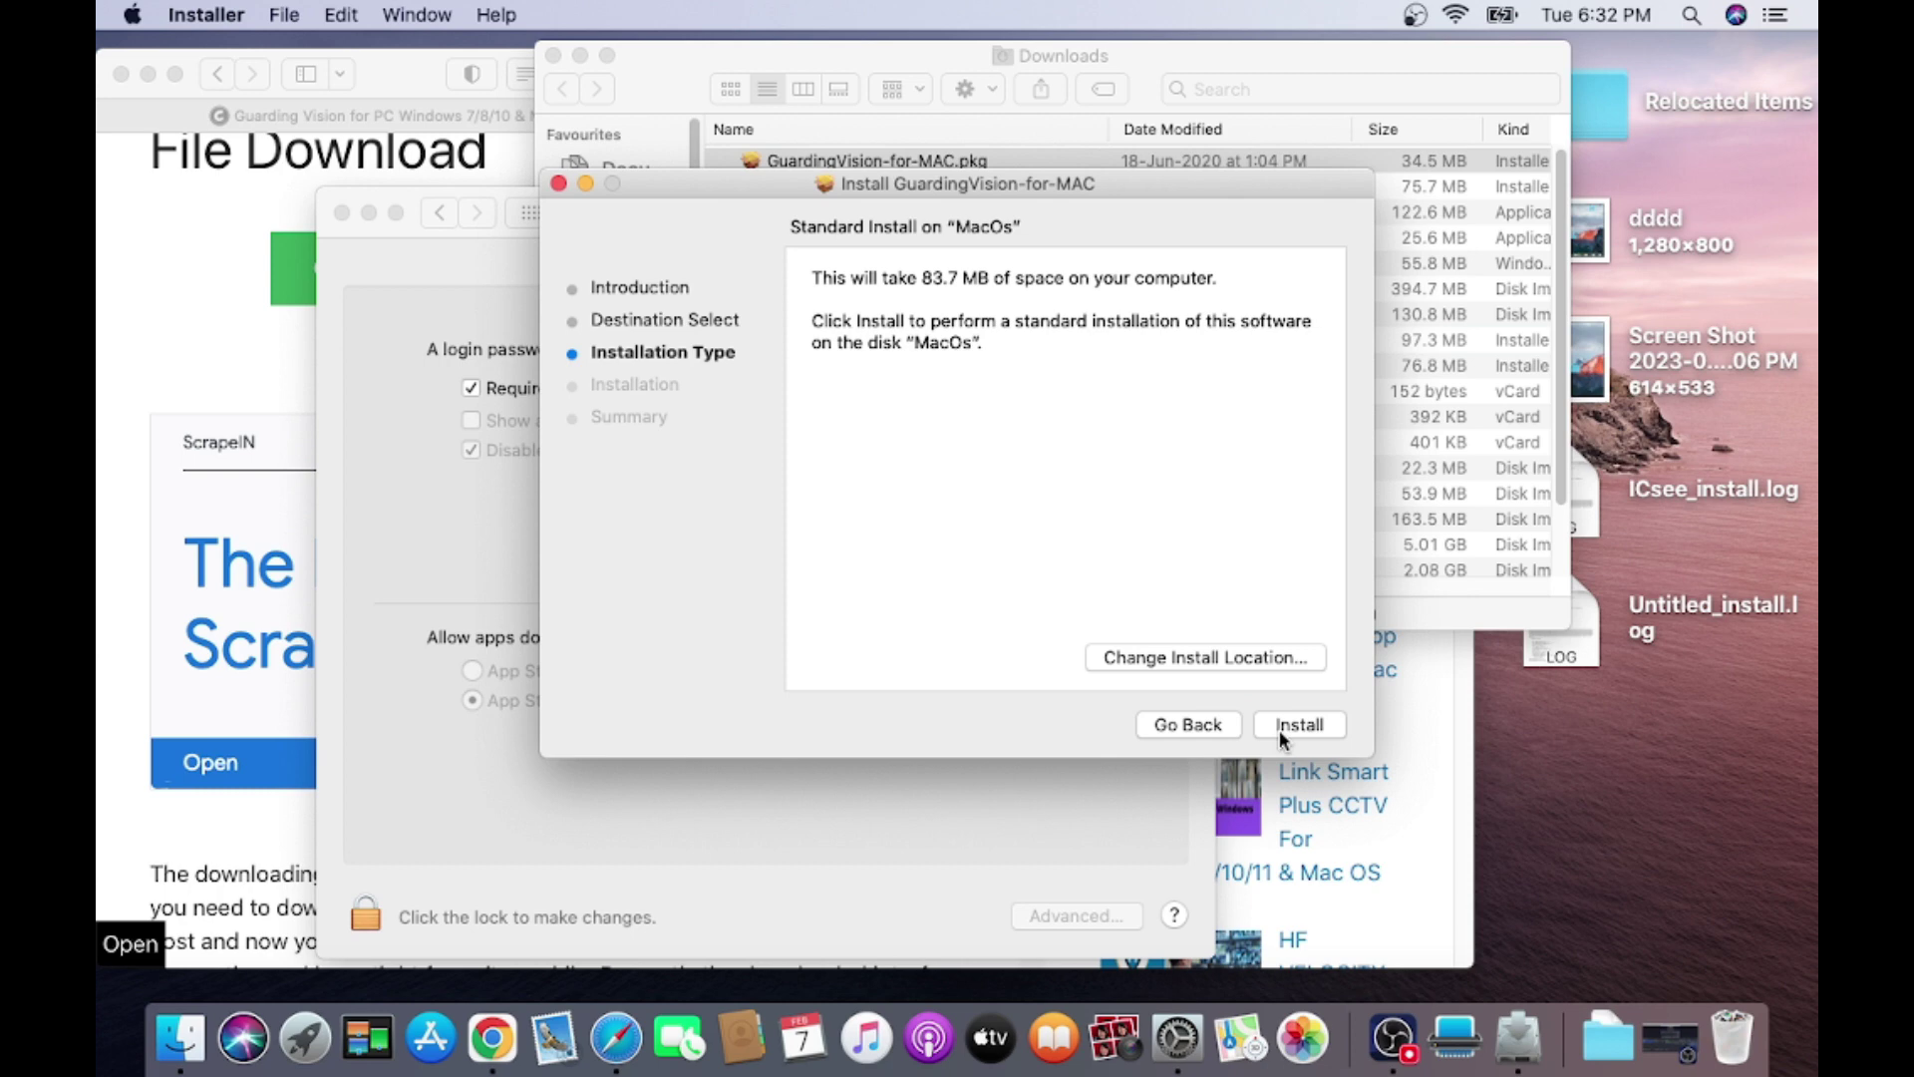
pyautogui.click(1280, 733)
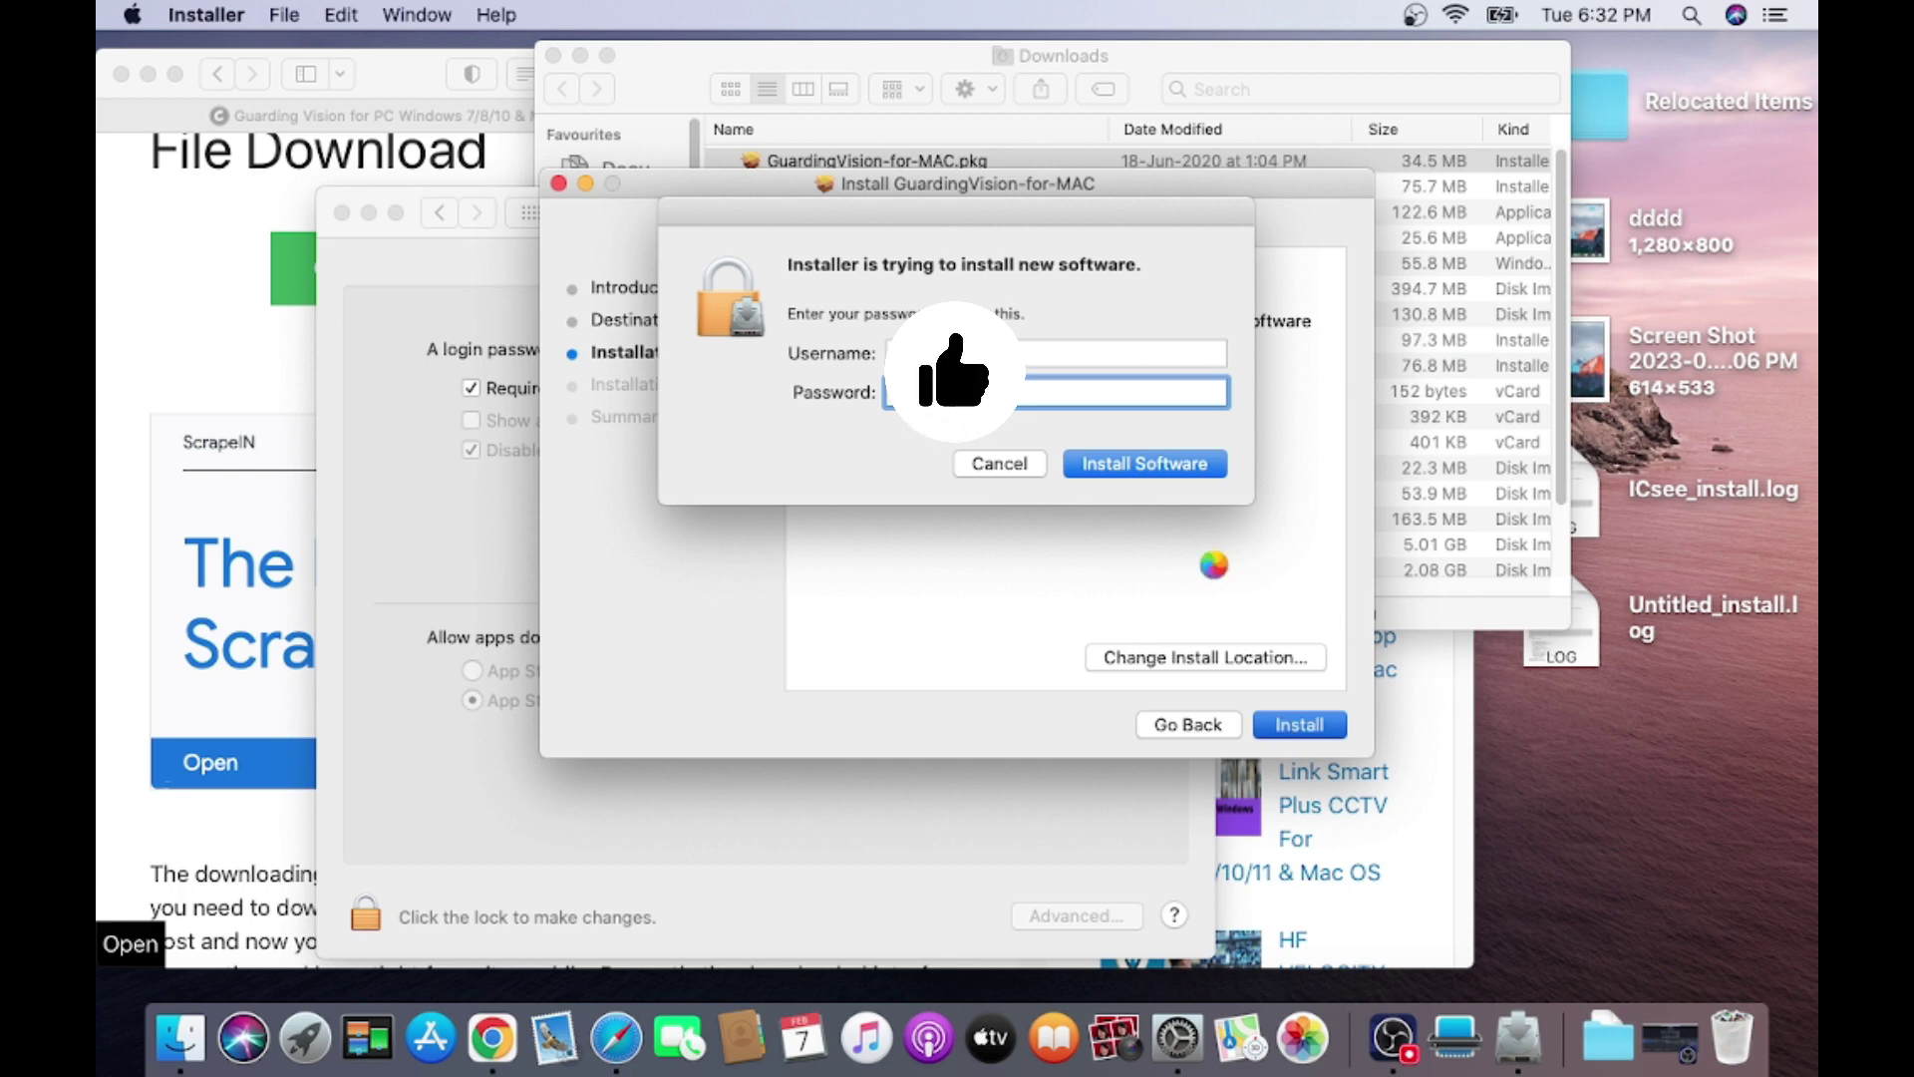
pyautogui.click(1097, 474)
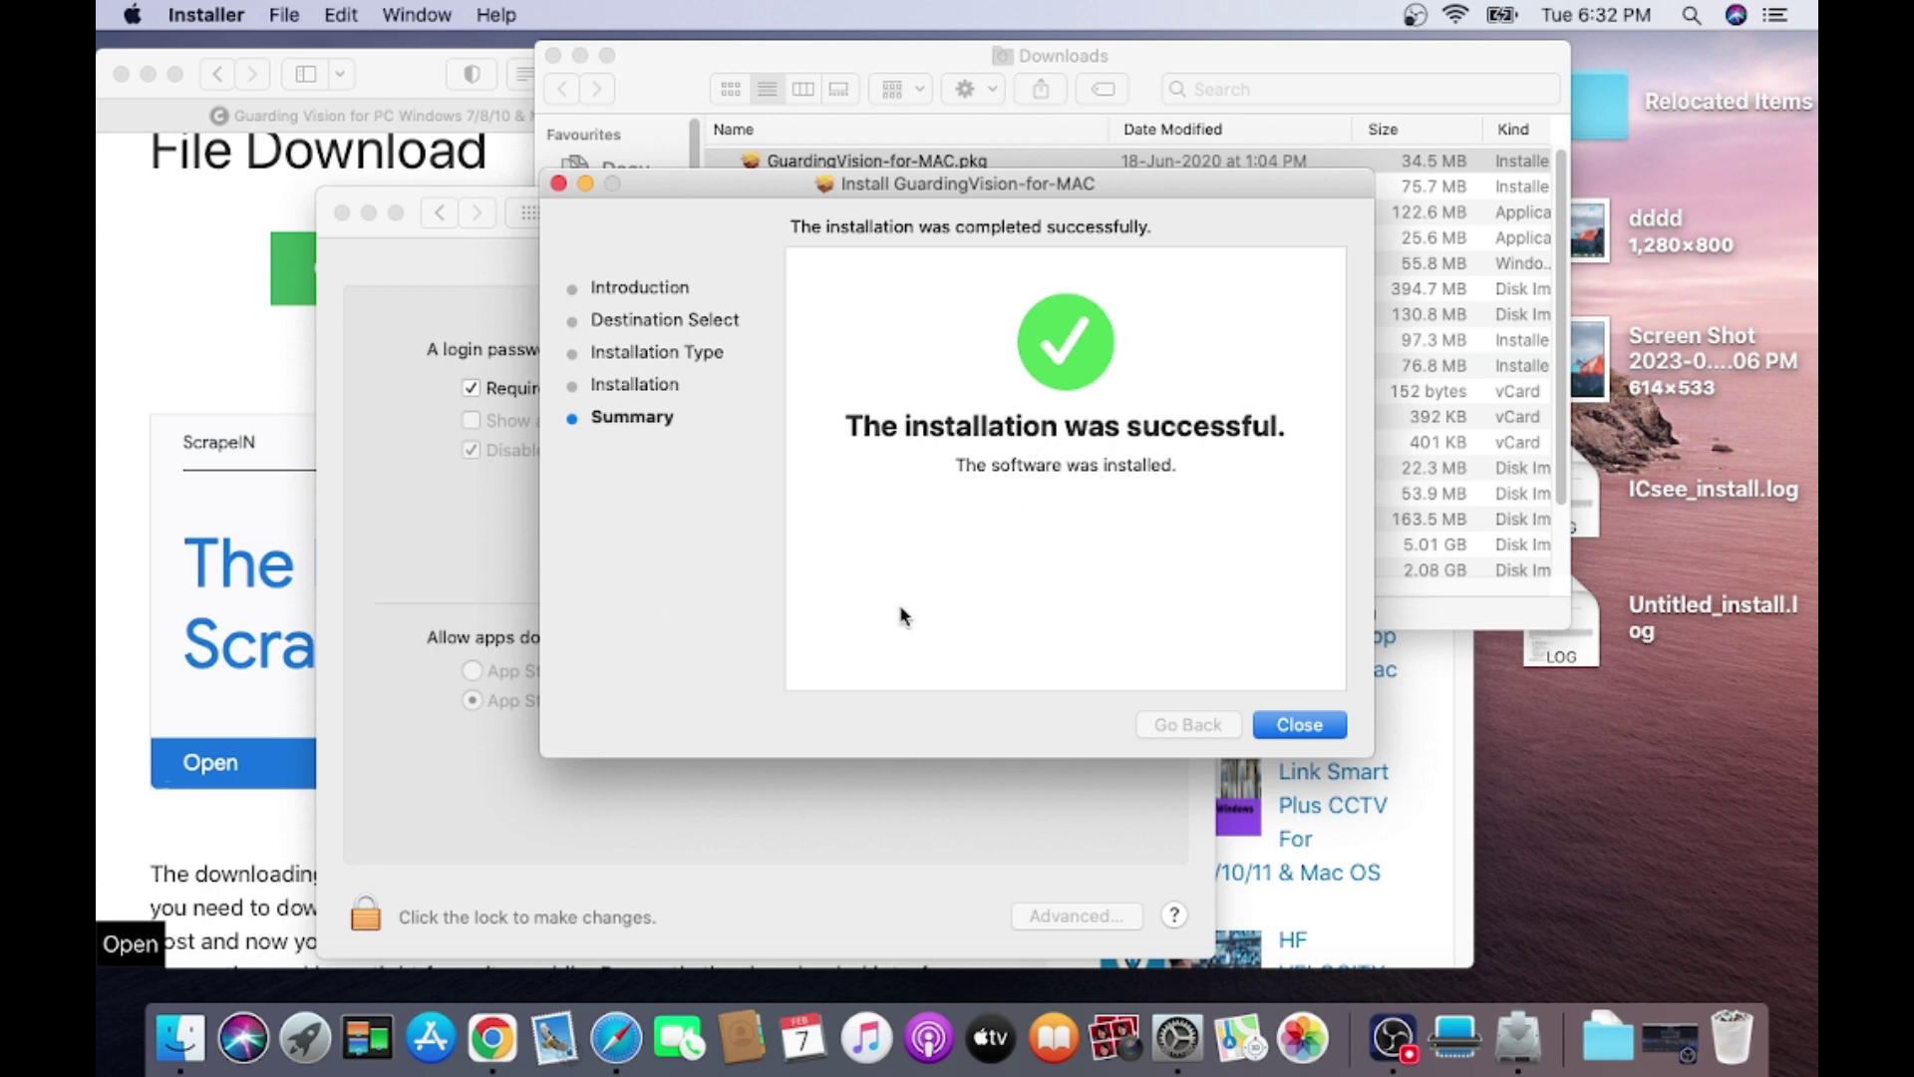
# Close the installer keeping the package, and close Security & Privacy.
pyautogui.click(1303, 735)
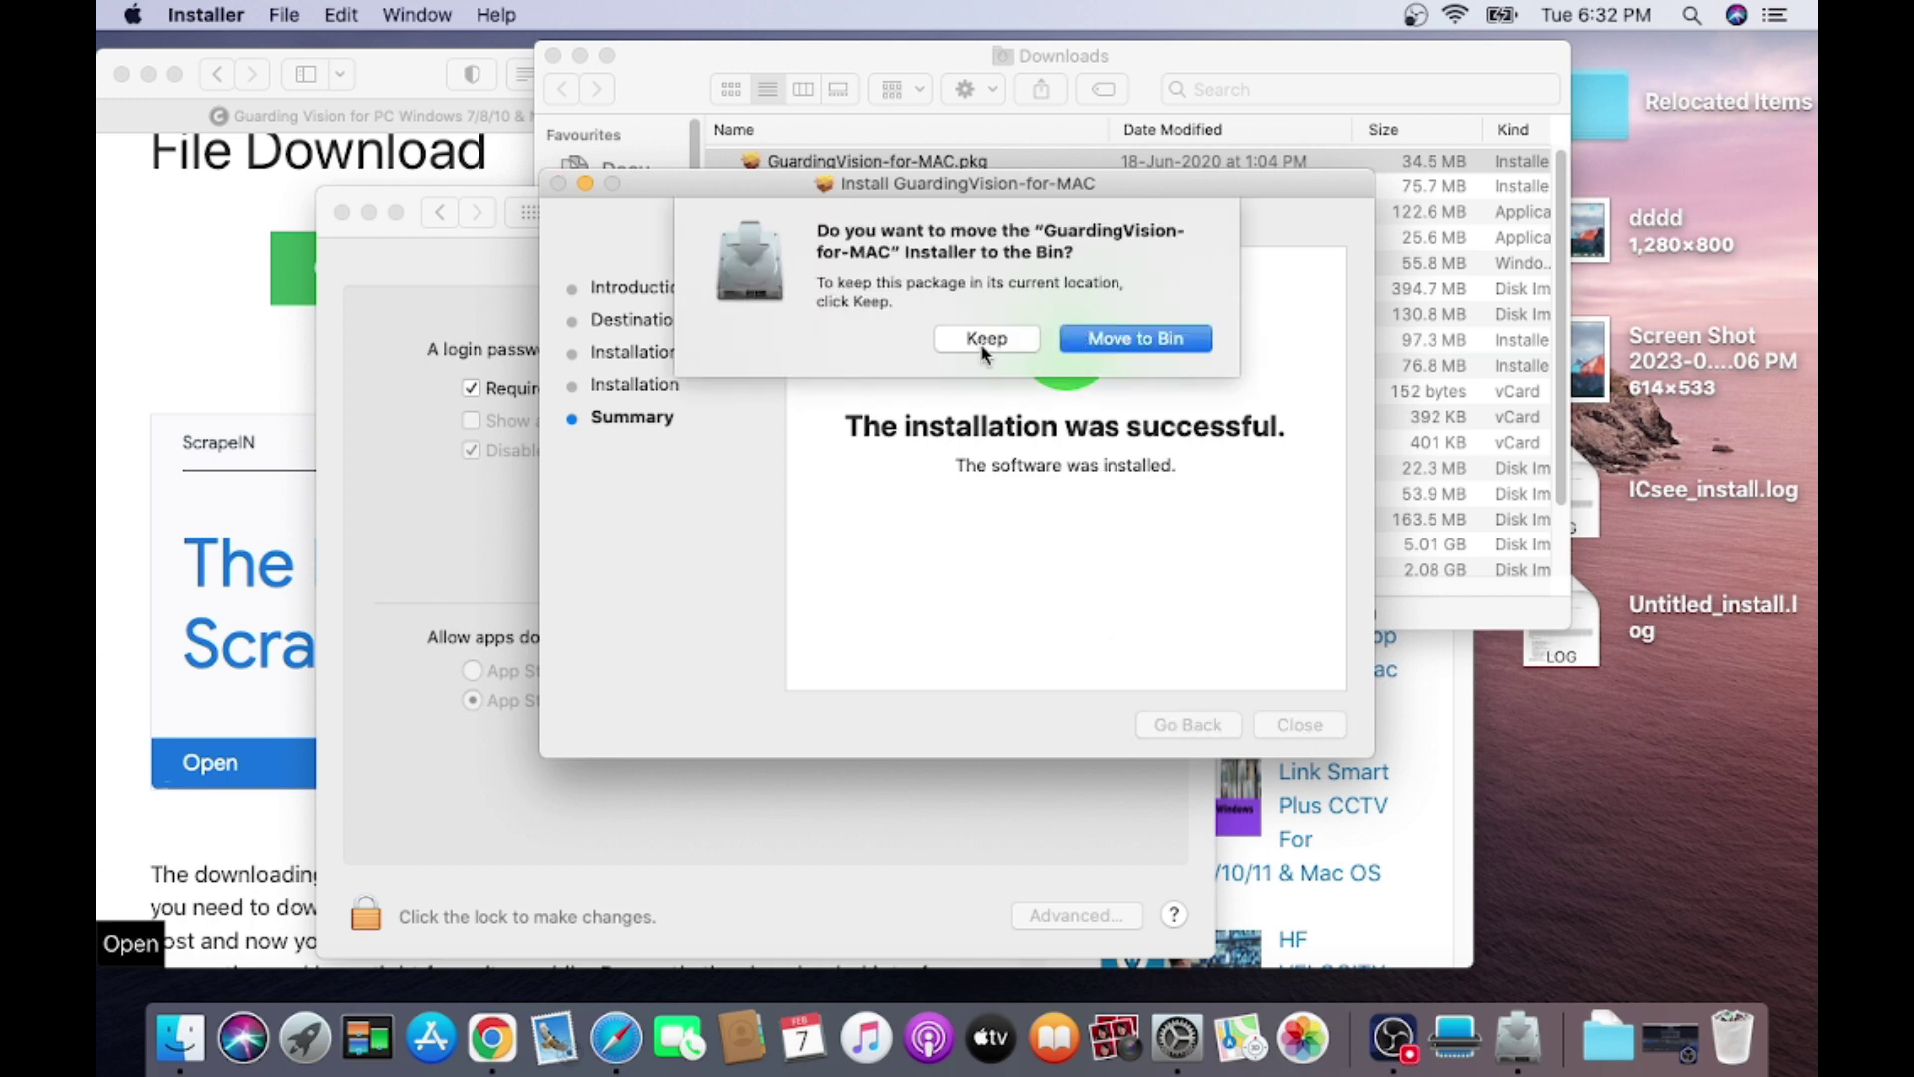
pyautogui.click(985, 341)
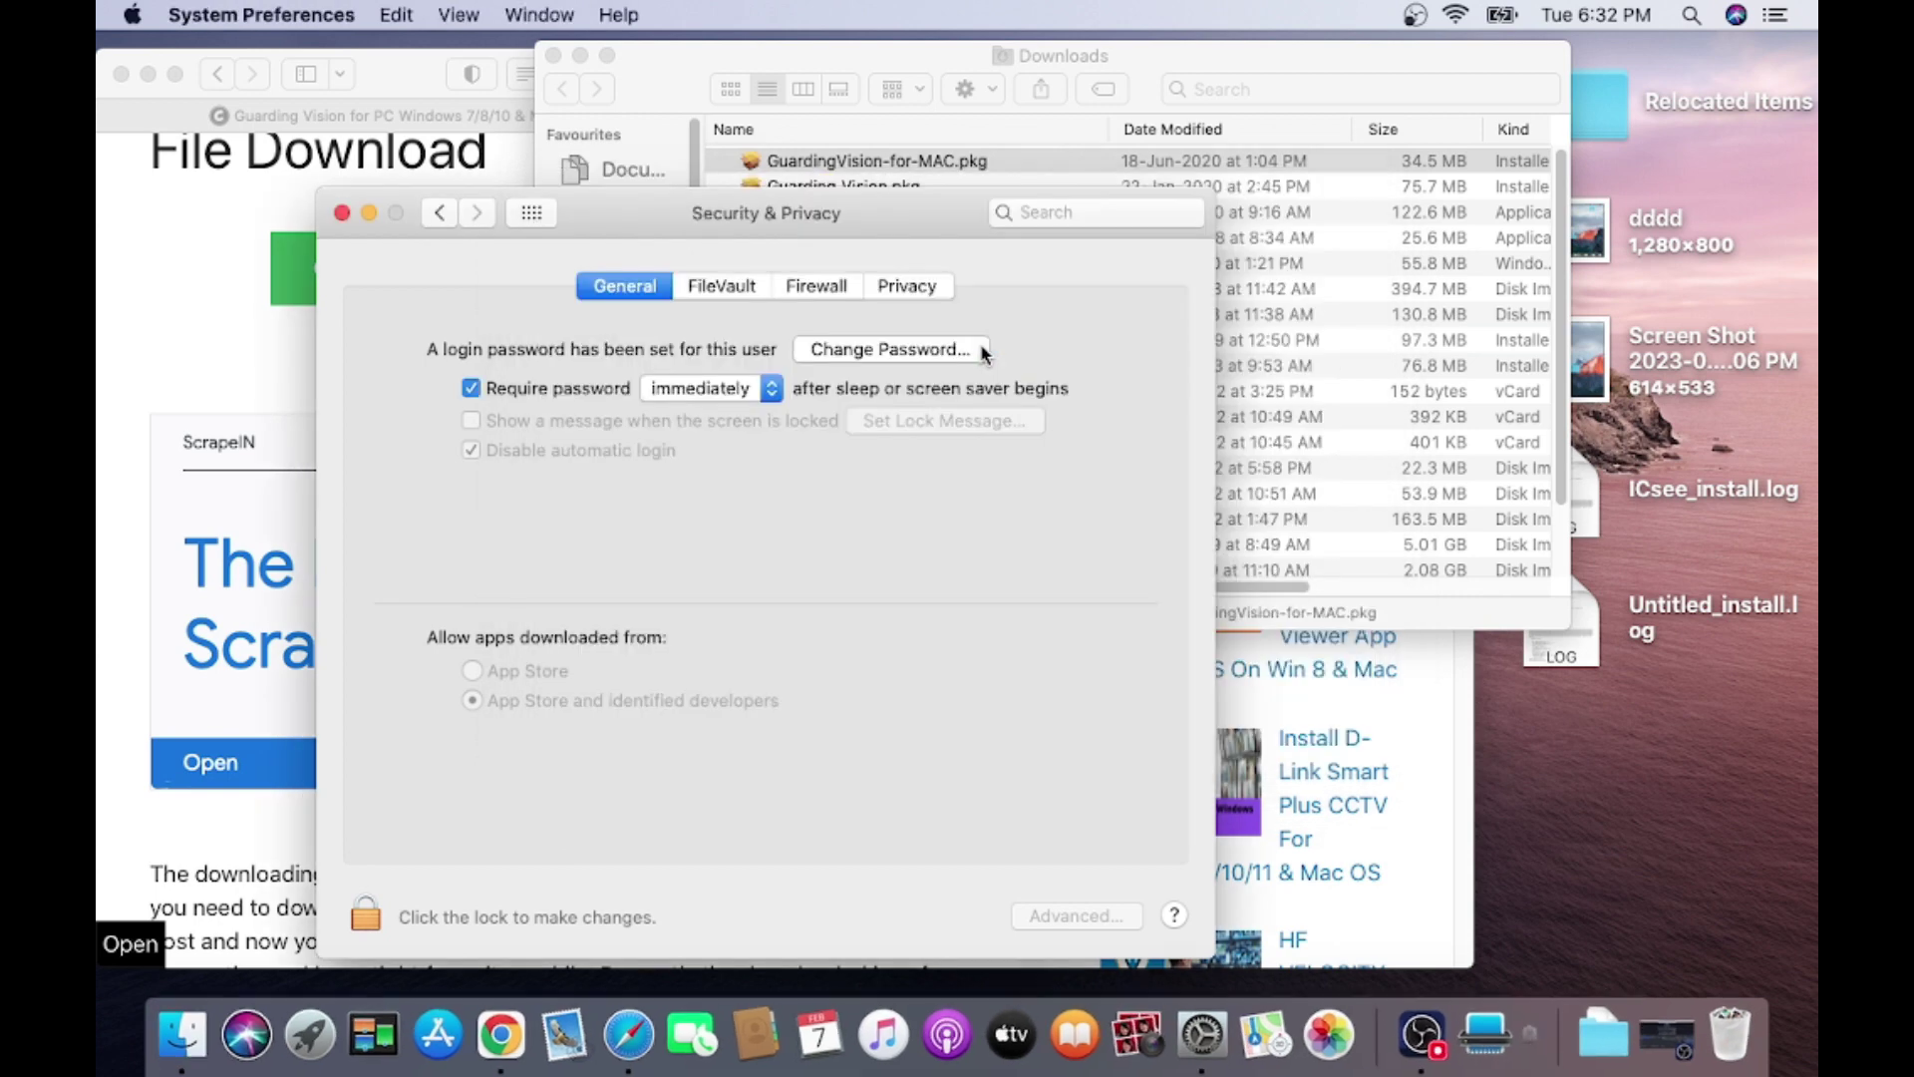
pyautogui.click(342, 213)
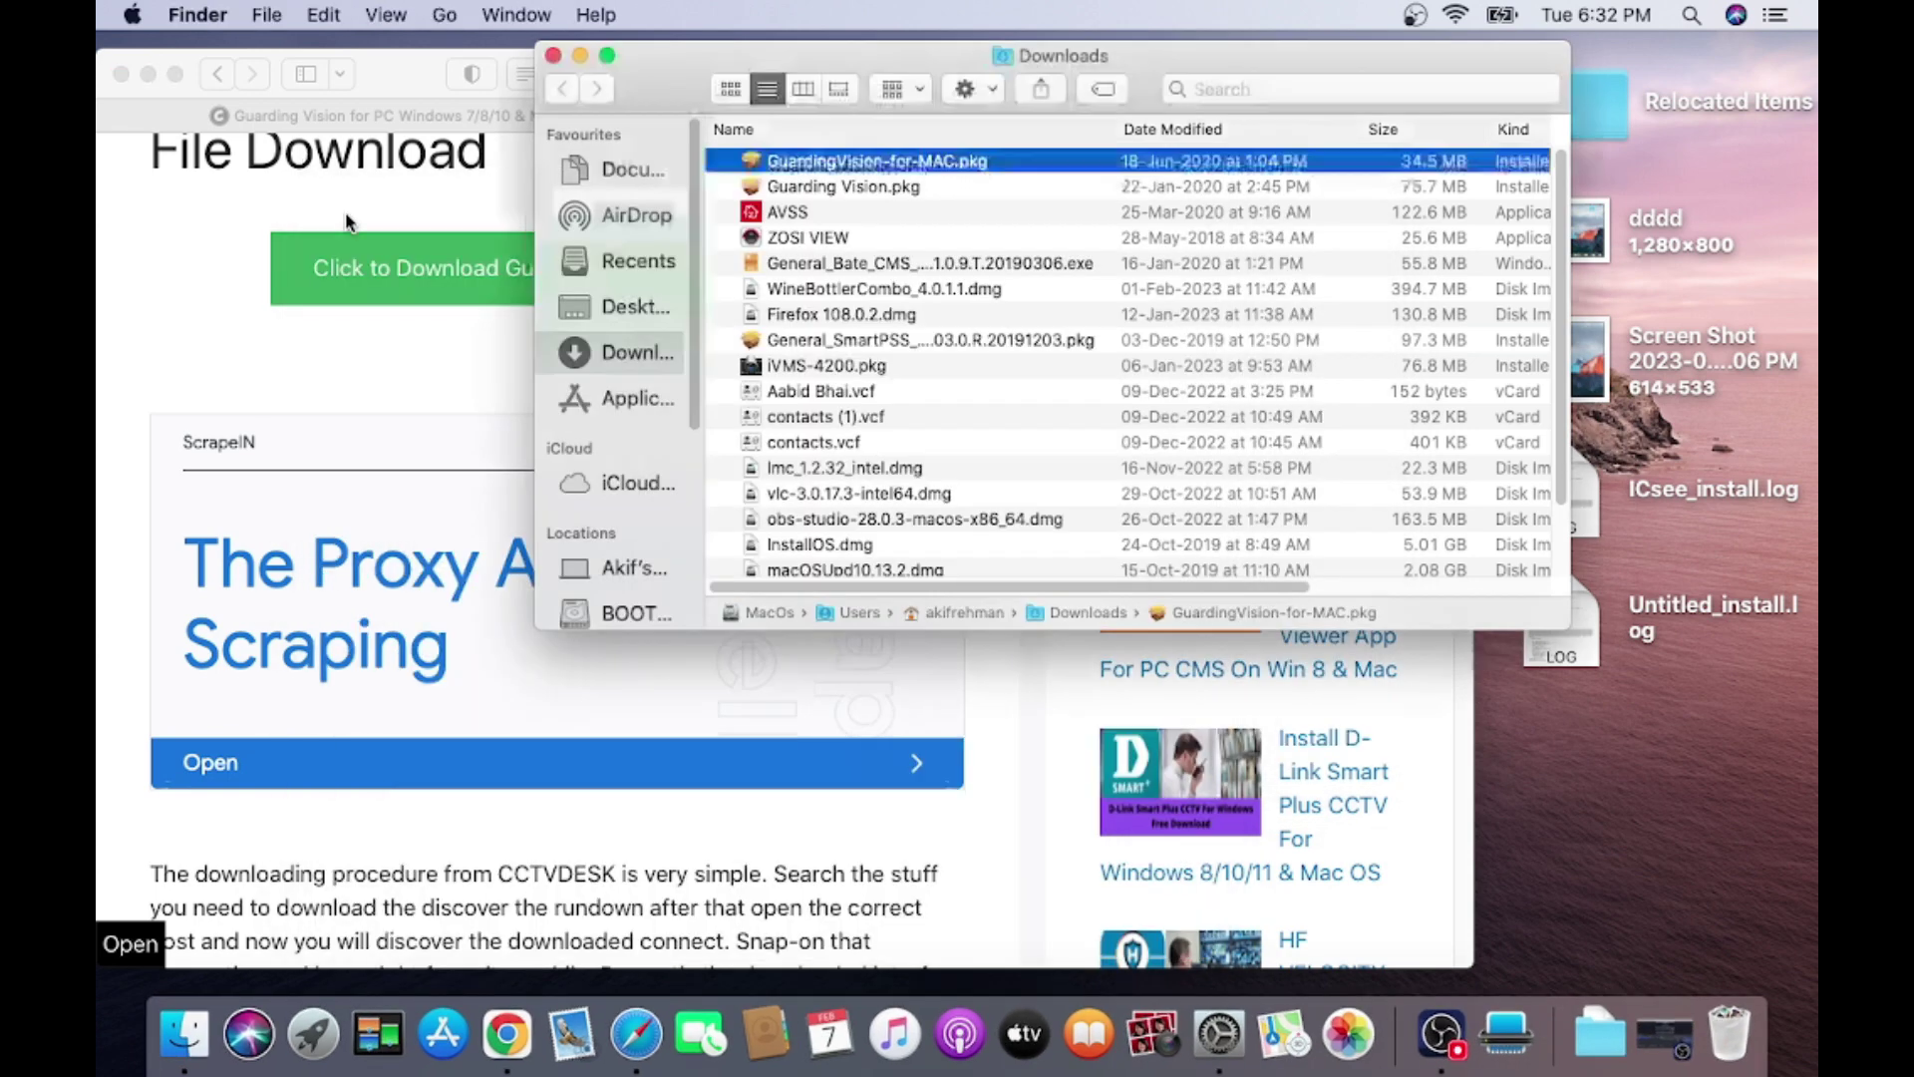
# Close the Finder Downloads window and the Safari window.
pyautogui.click(552, 56)
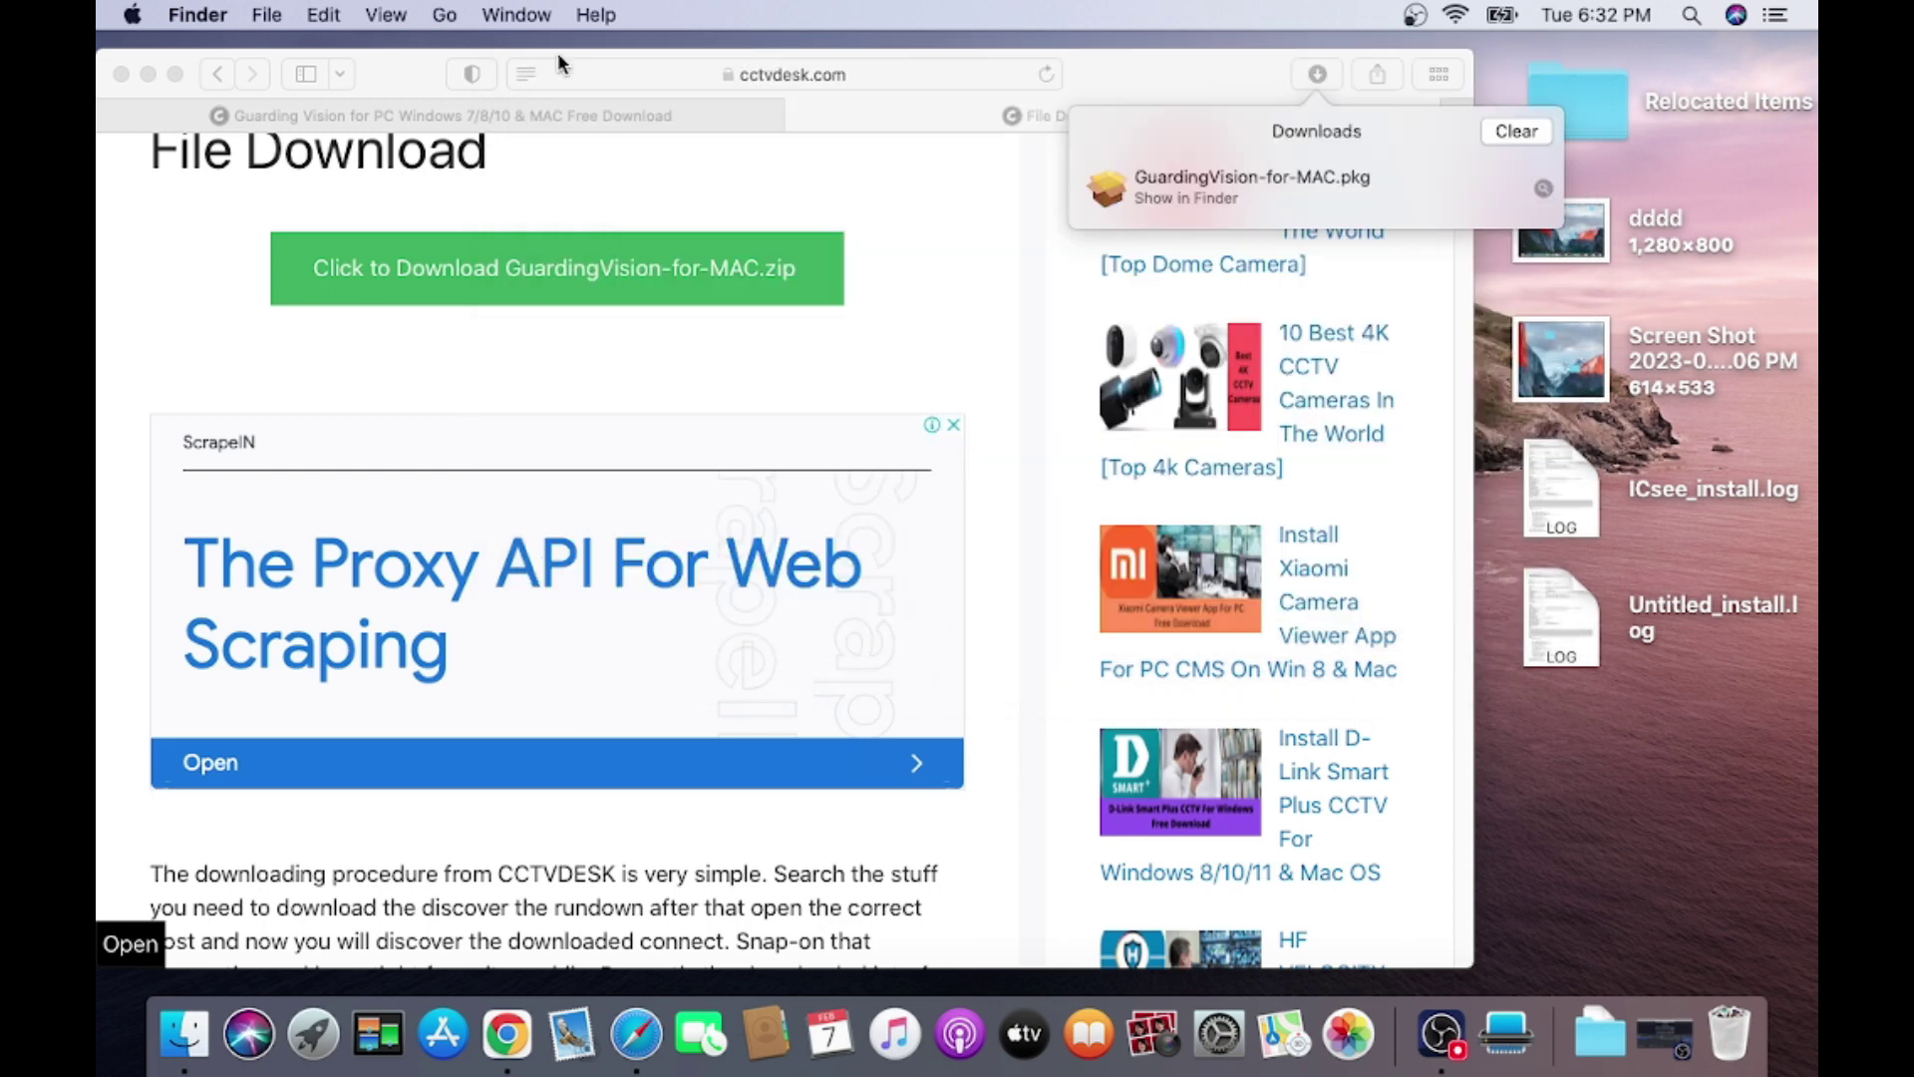
pyautogui.click(130, 74)
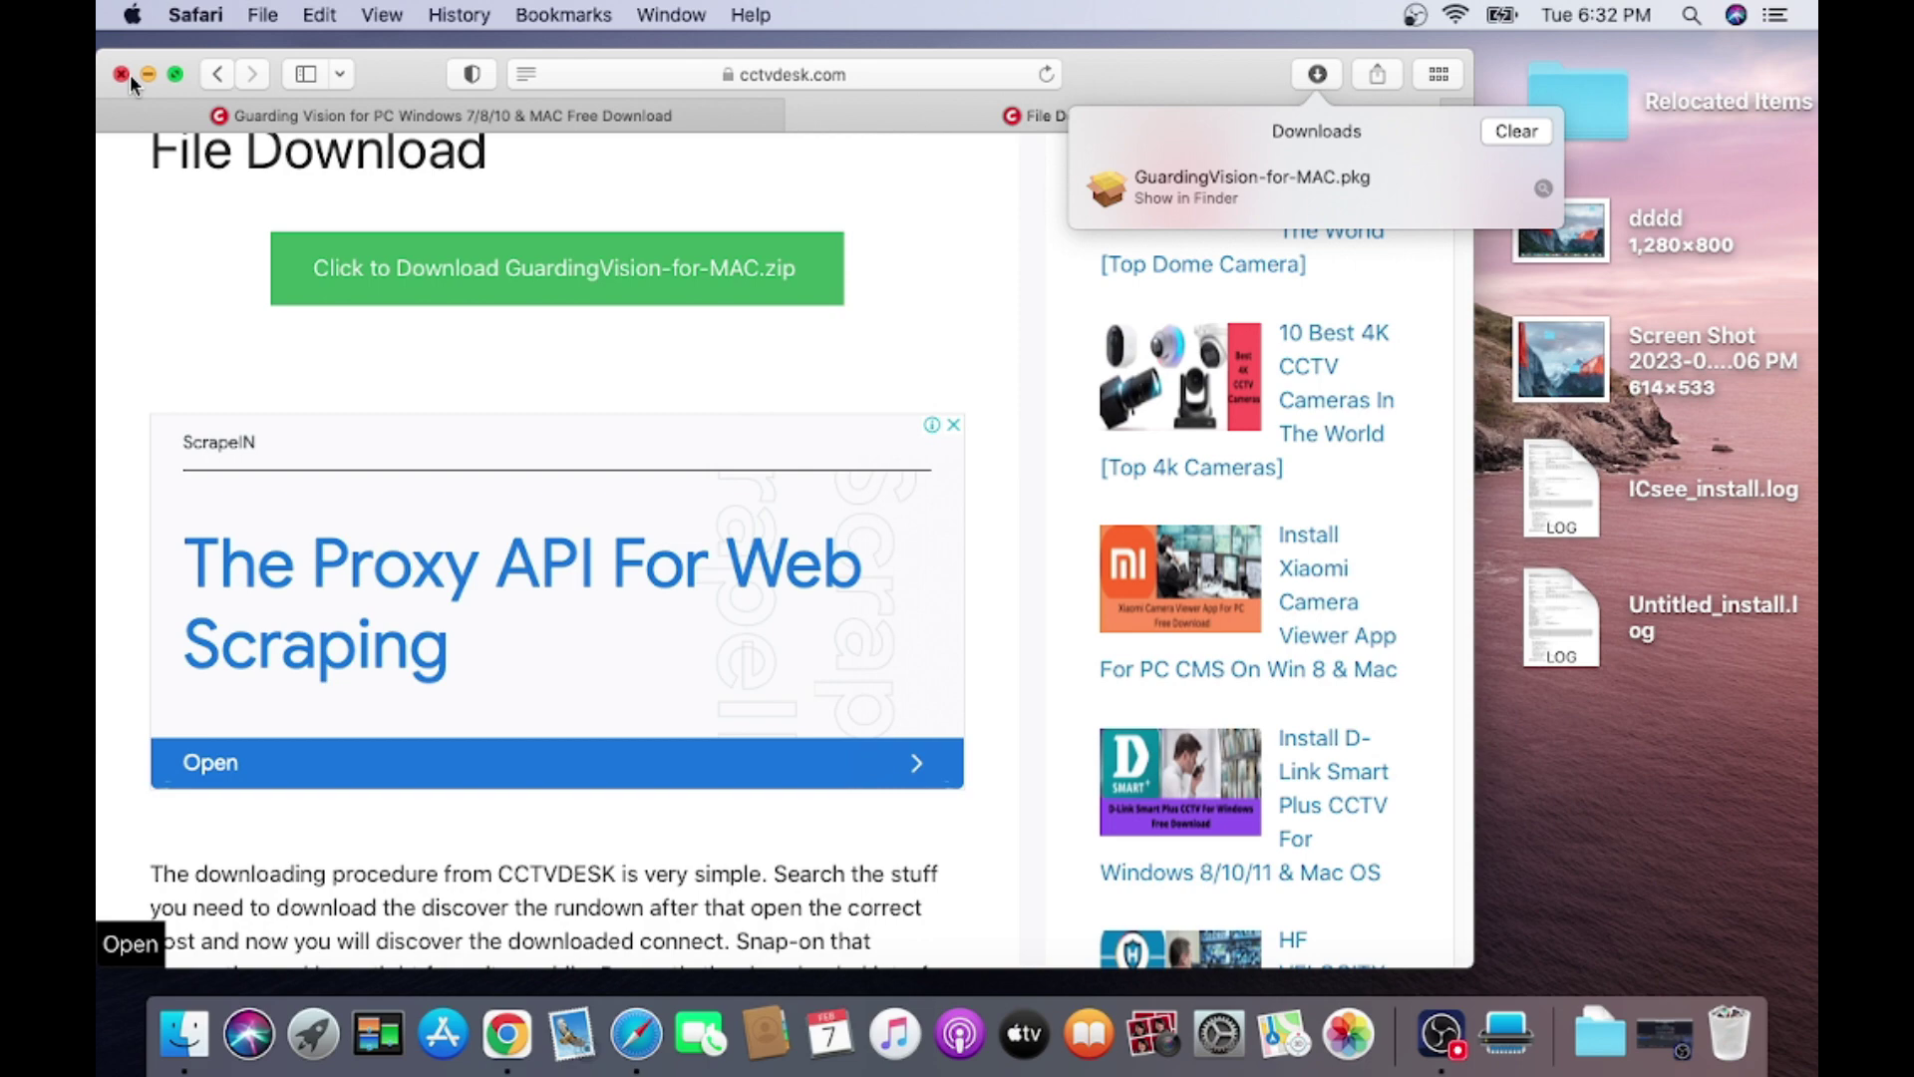
pyautogui.click(125, 74)
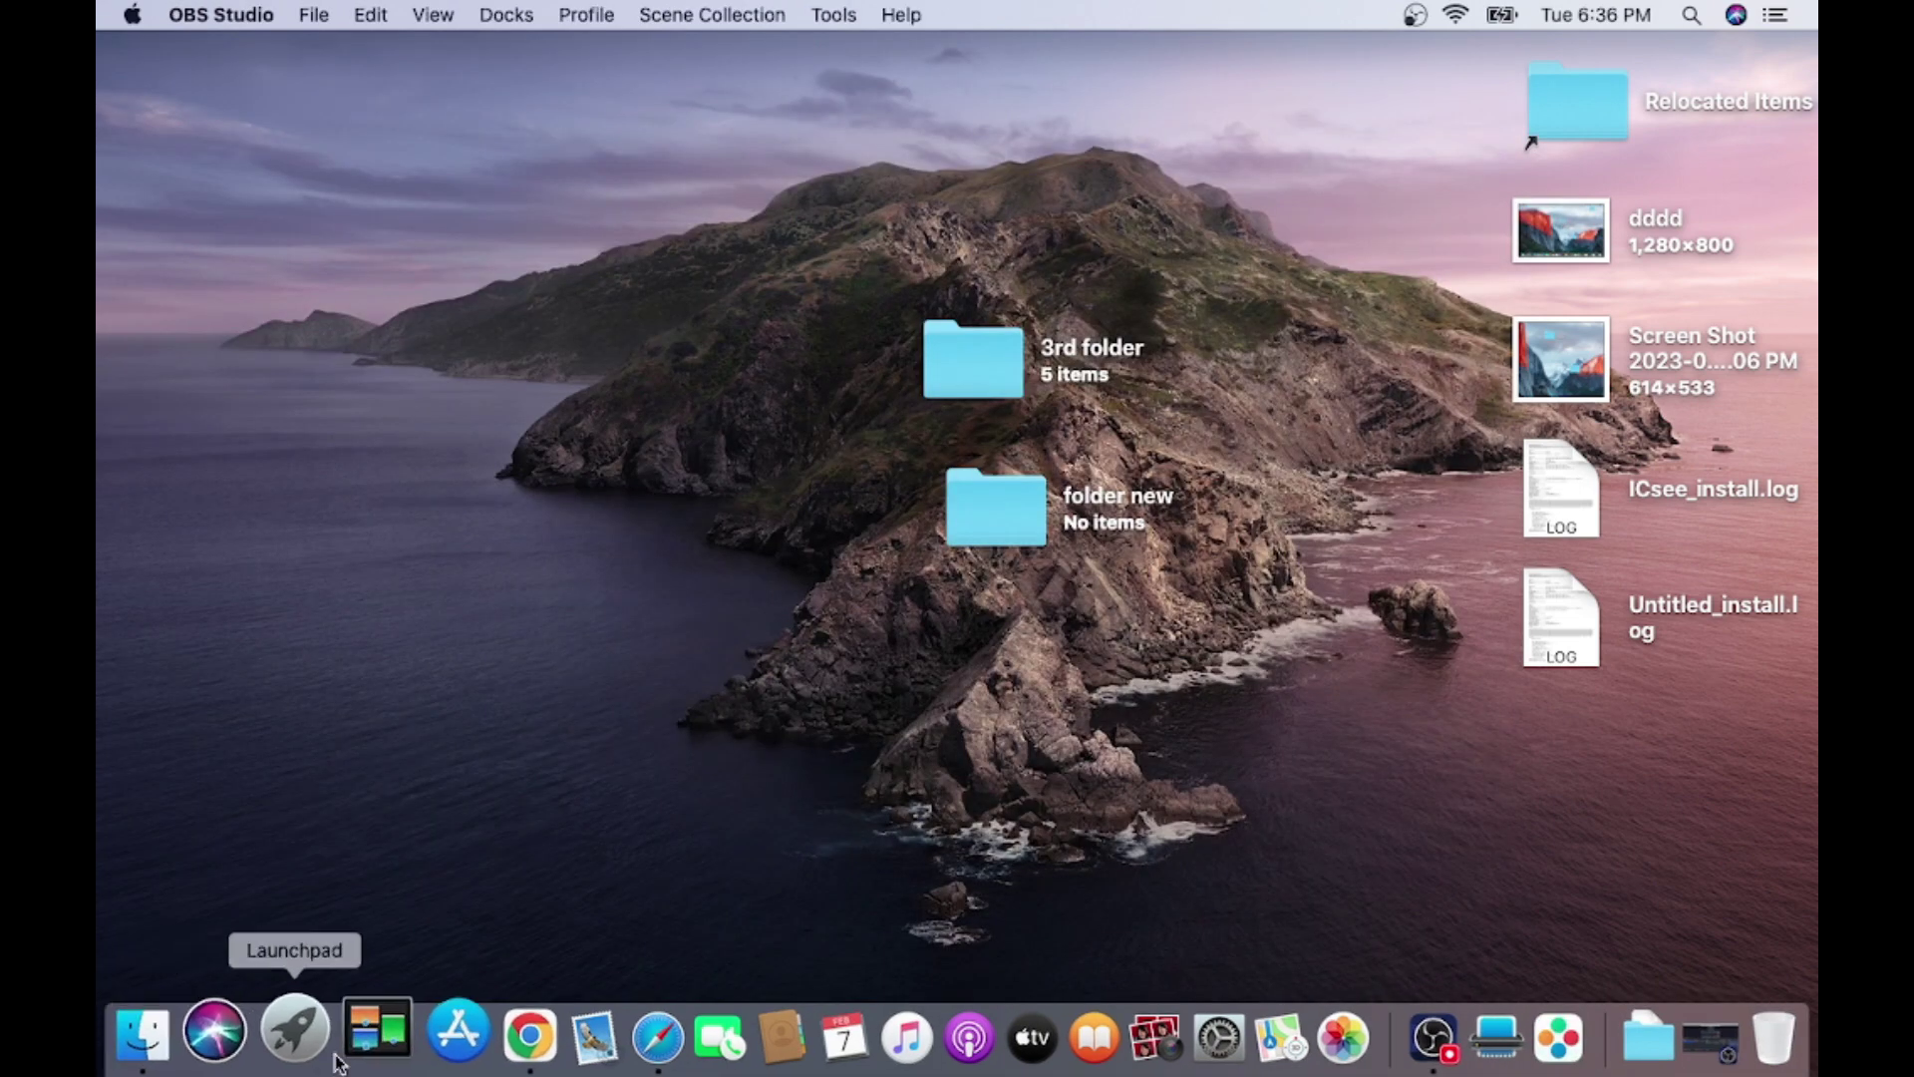
# Launch Guarding Vision from Launchpad and enter admin as the Super User.
pyautogui.click(329, 1057)
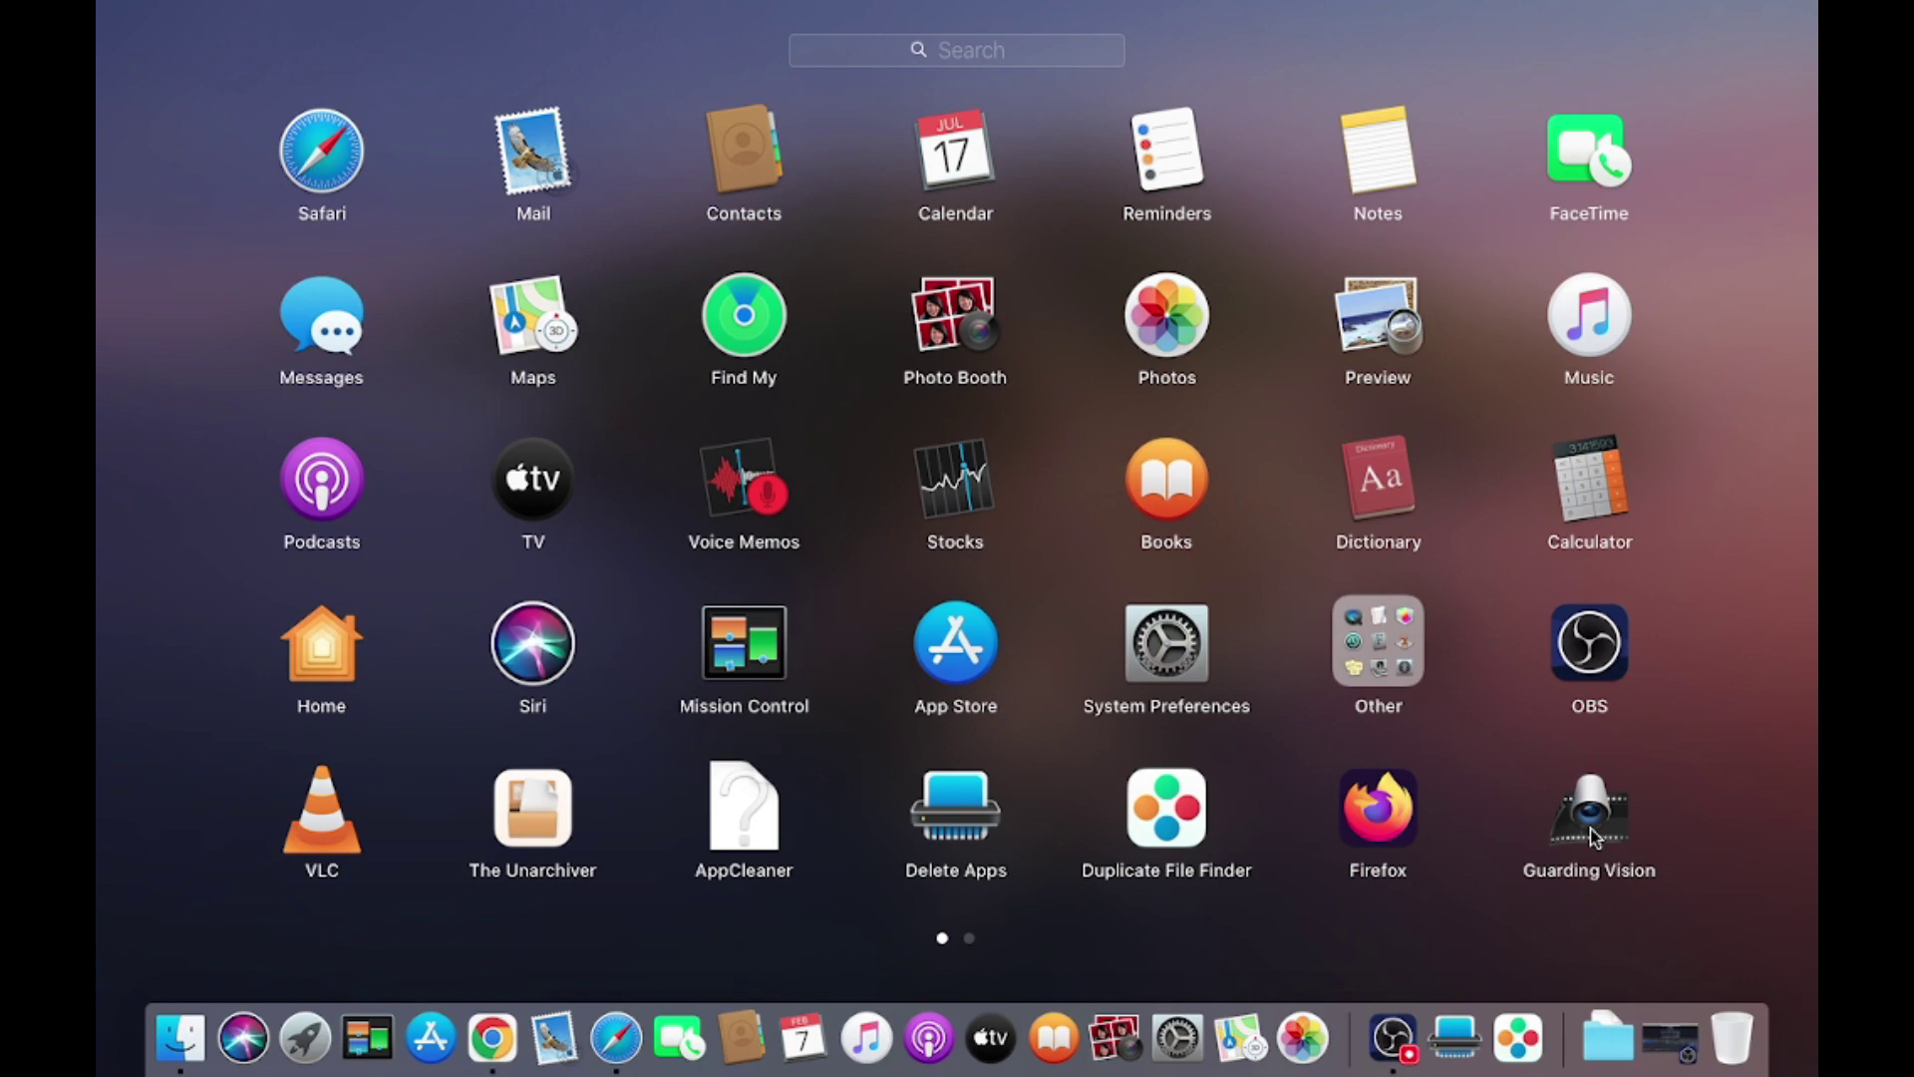
pyautogui.click(1593, 836)
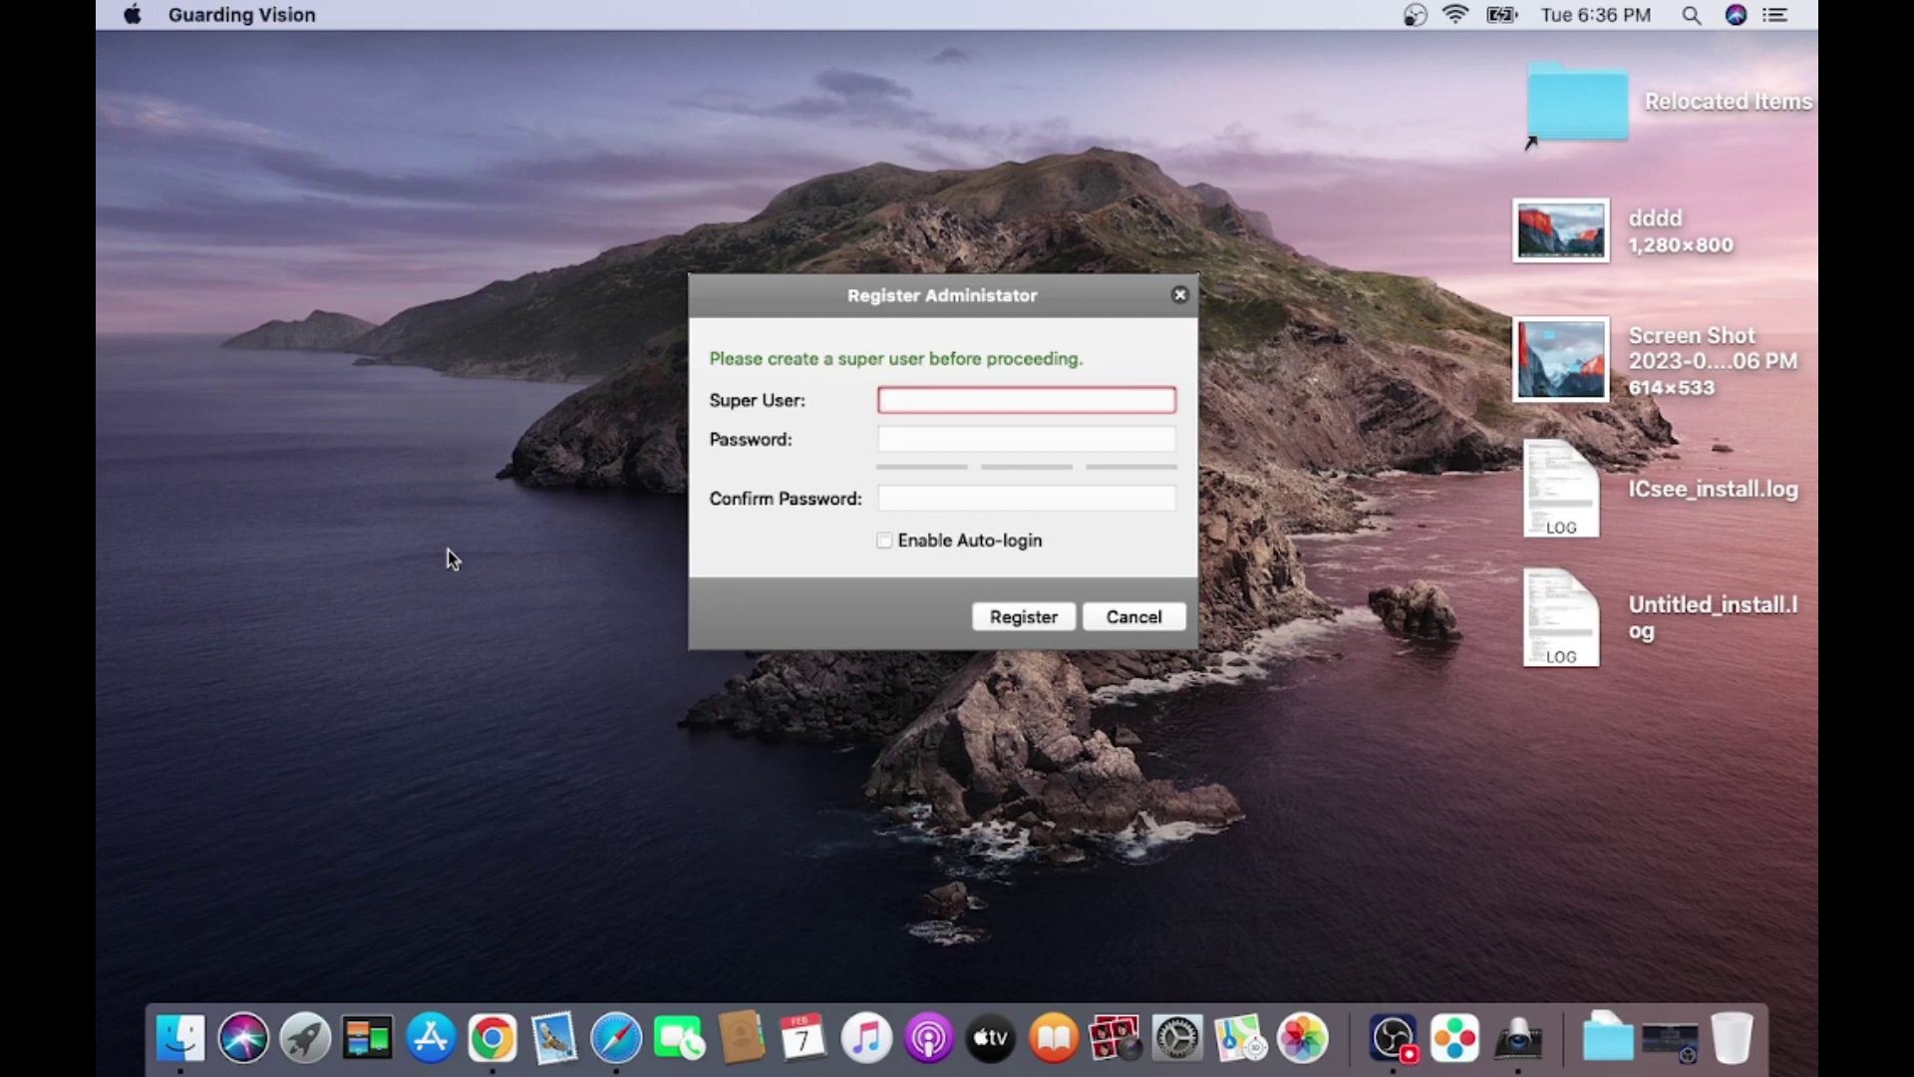
pyautogui.write('admin')
# Enter and confirm the administrator password, and tick Enable Auto-login.
pyautogui.press('Tab')
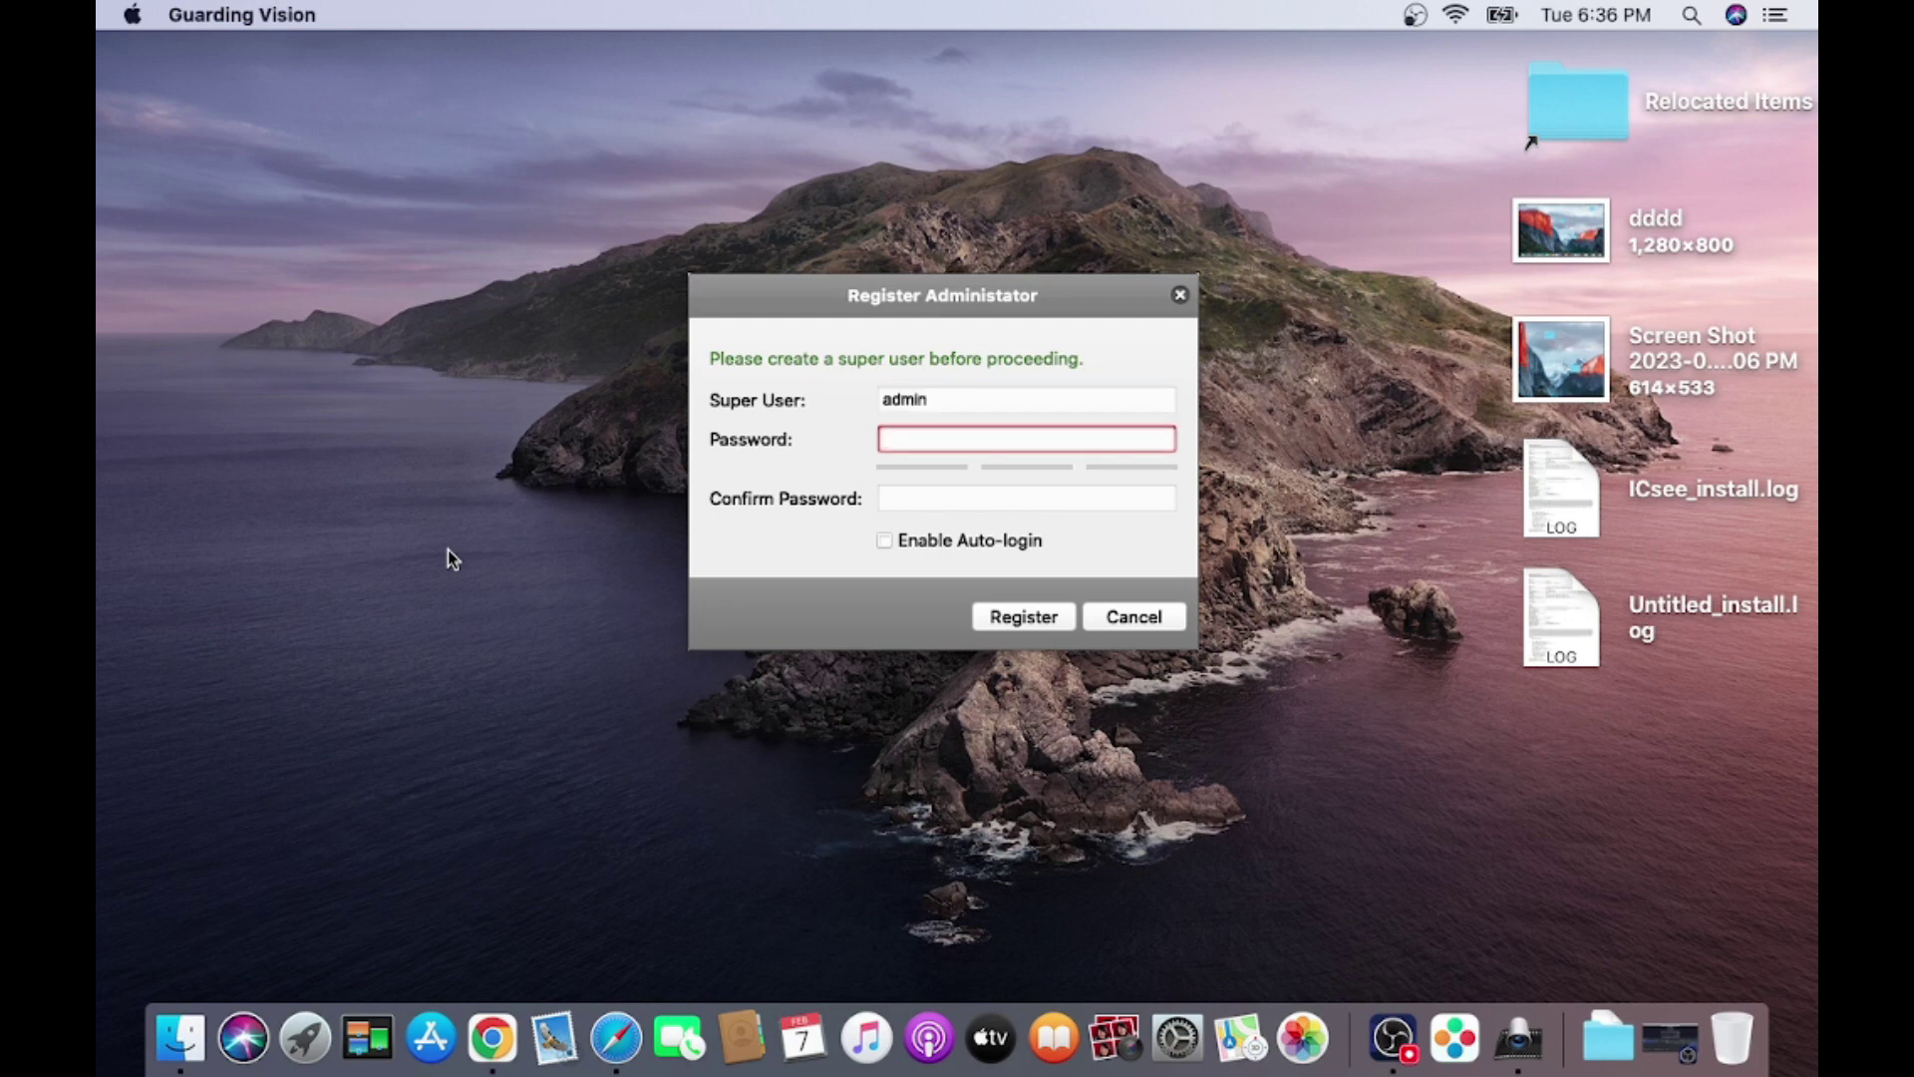
pyautogui.write('admin123456')
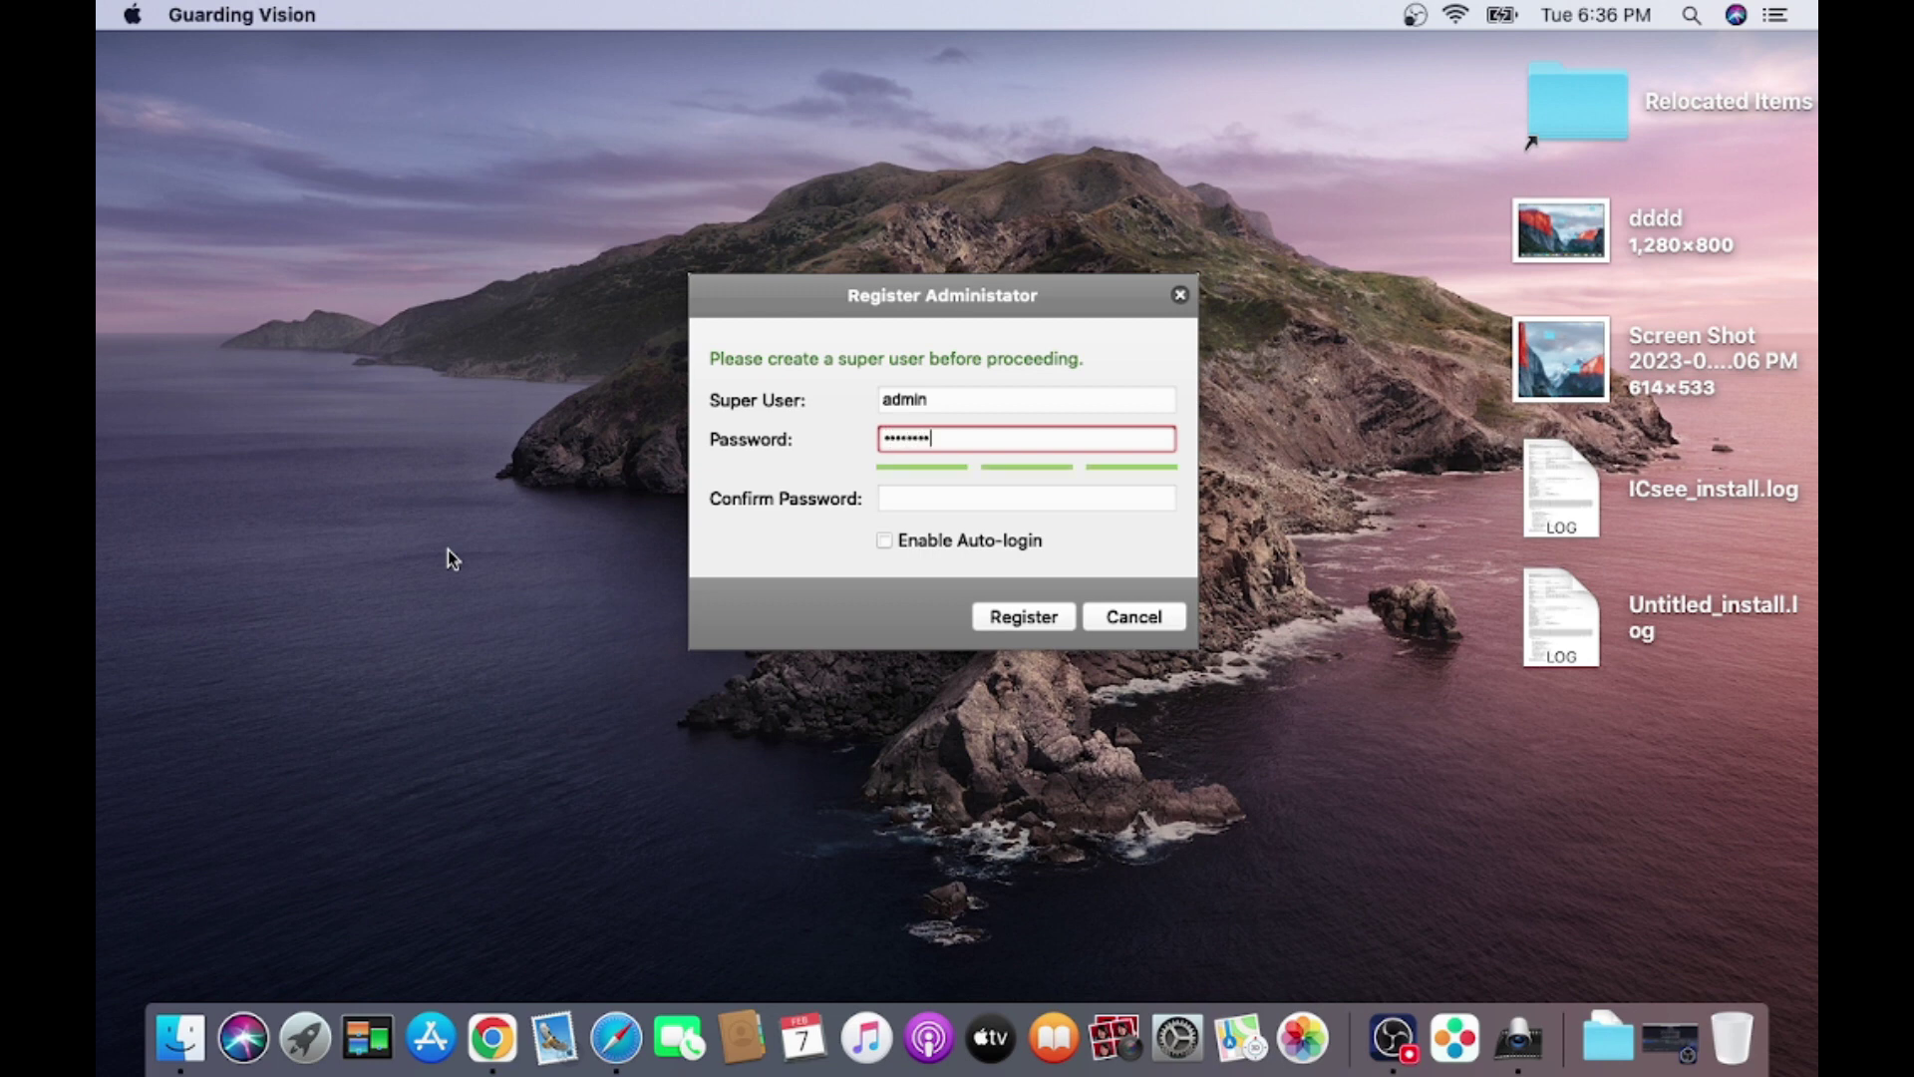
pyautogui.press('Tab')
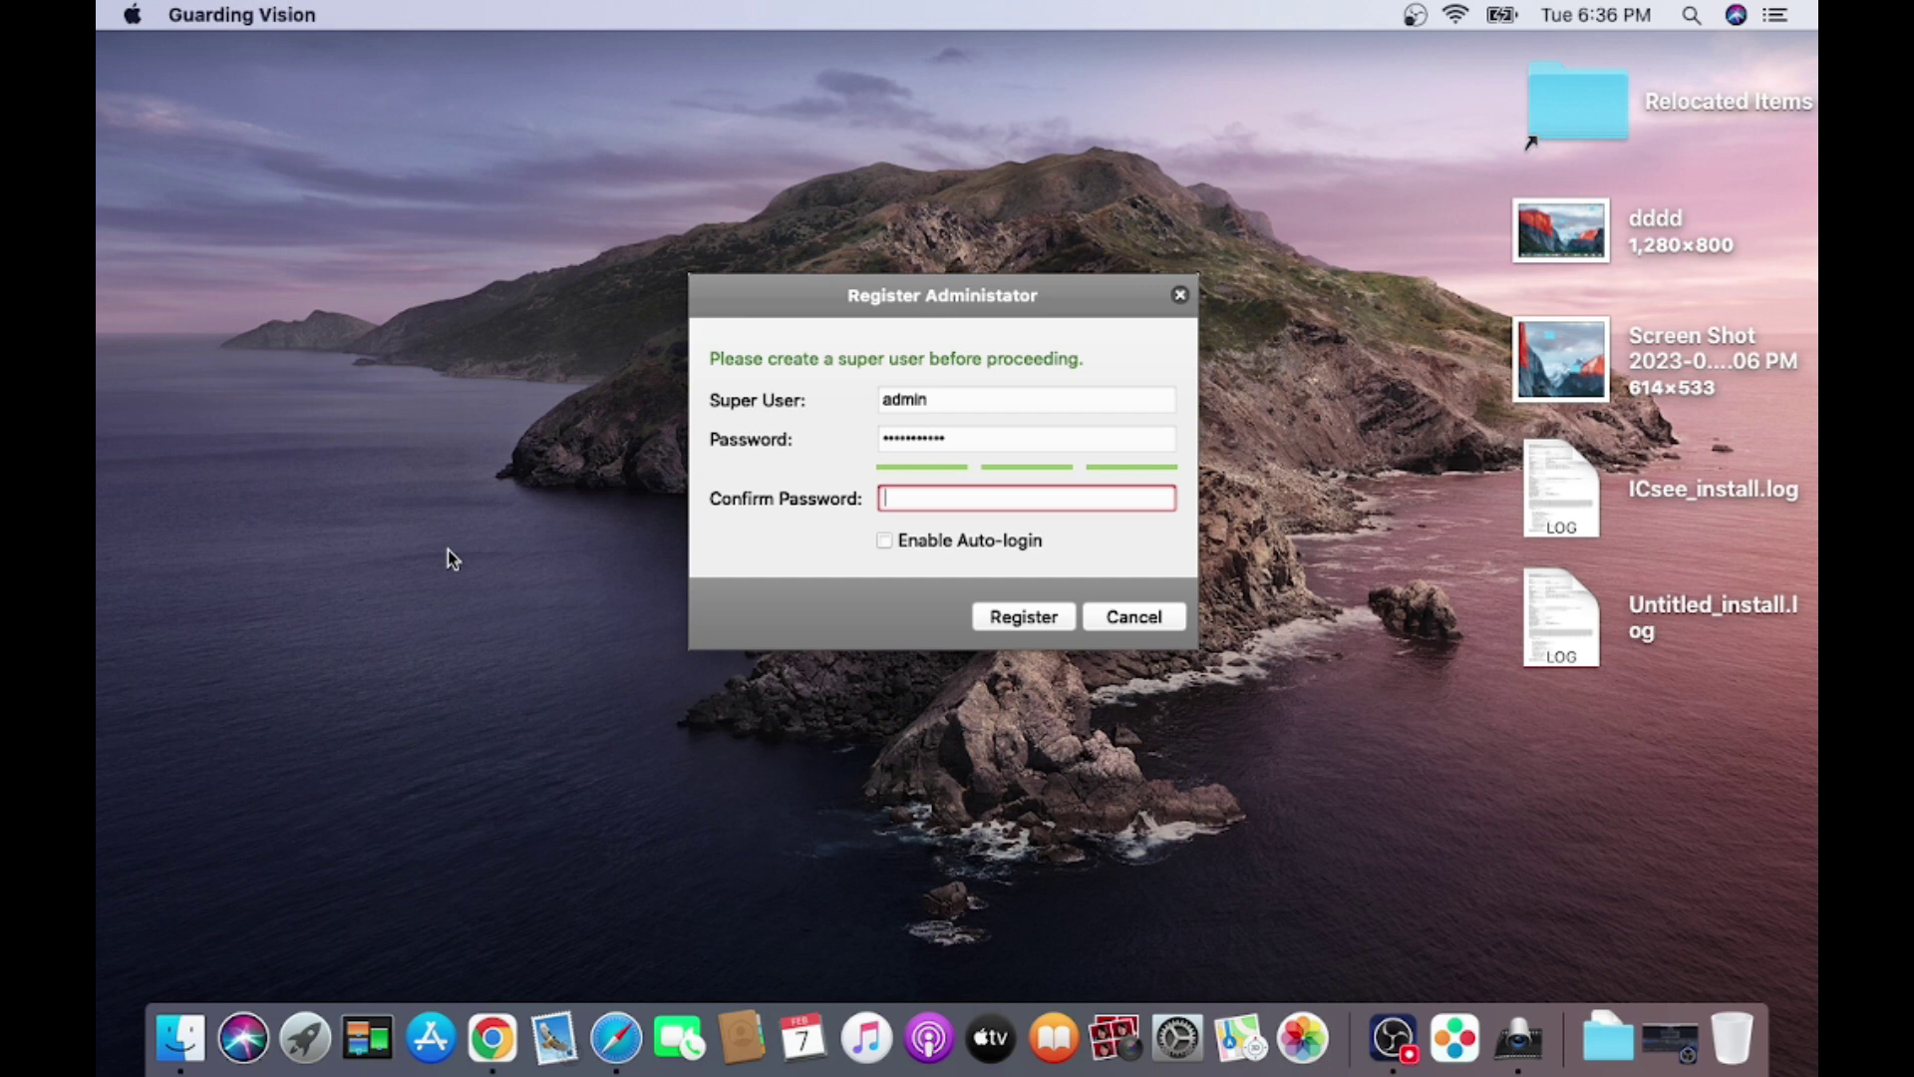
pyautogui.write('admin123456')
pyautogui.click(883, 539)
# Register the admin account and let the client initialise to its Control Panel.
pyautogui.click(1027, 618)
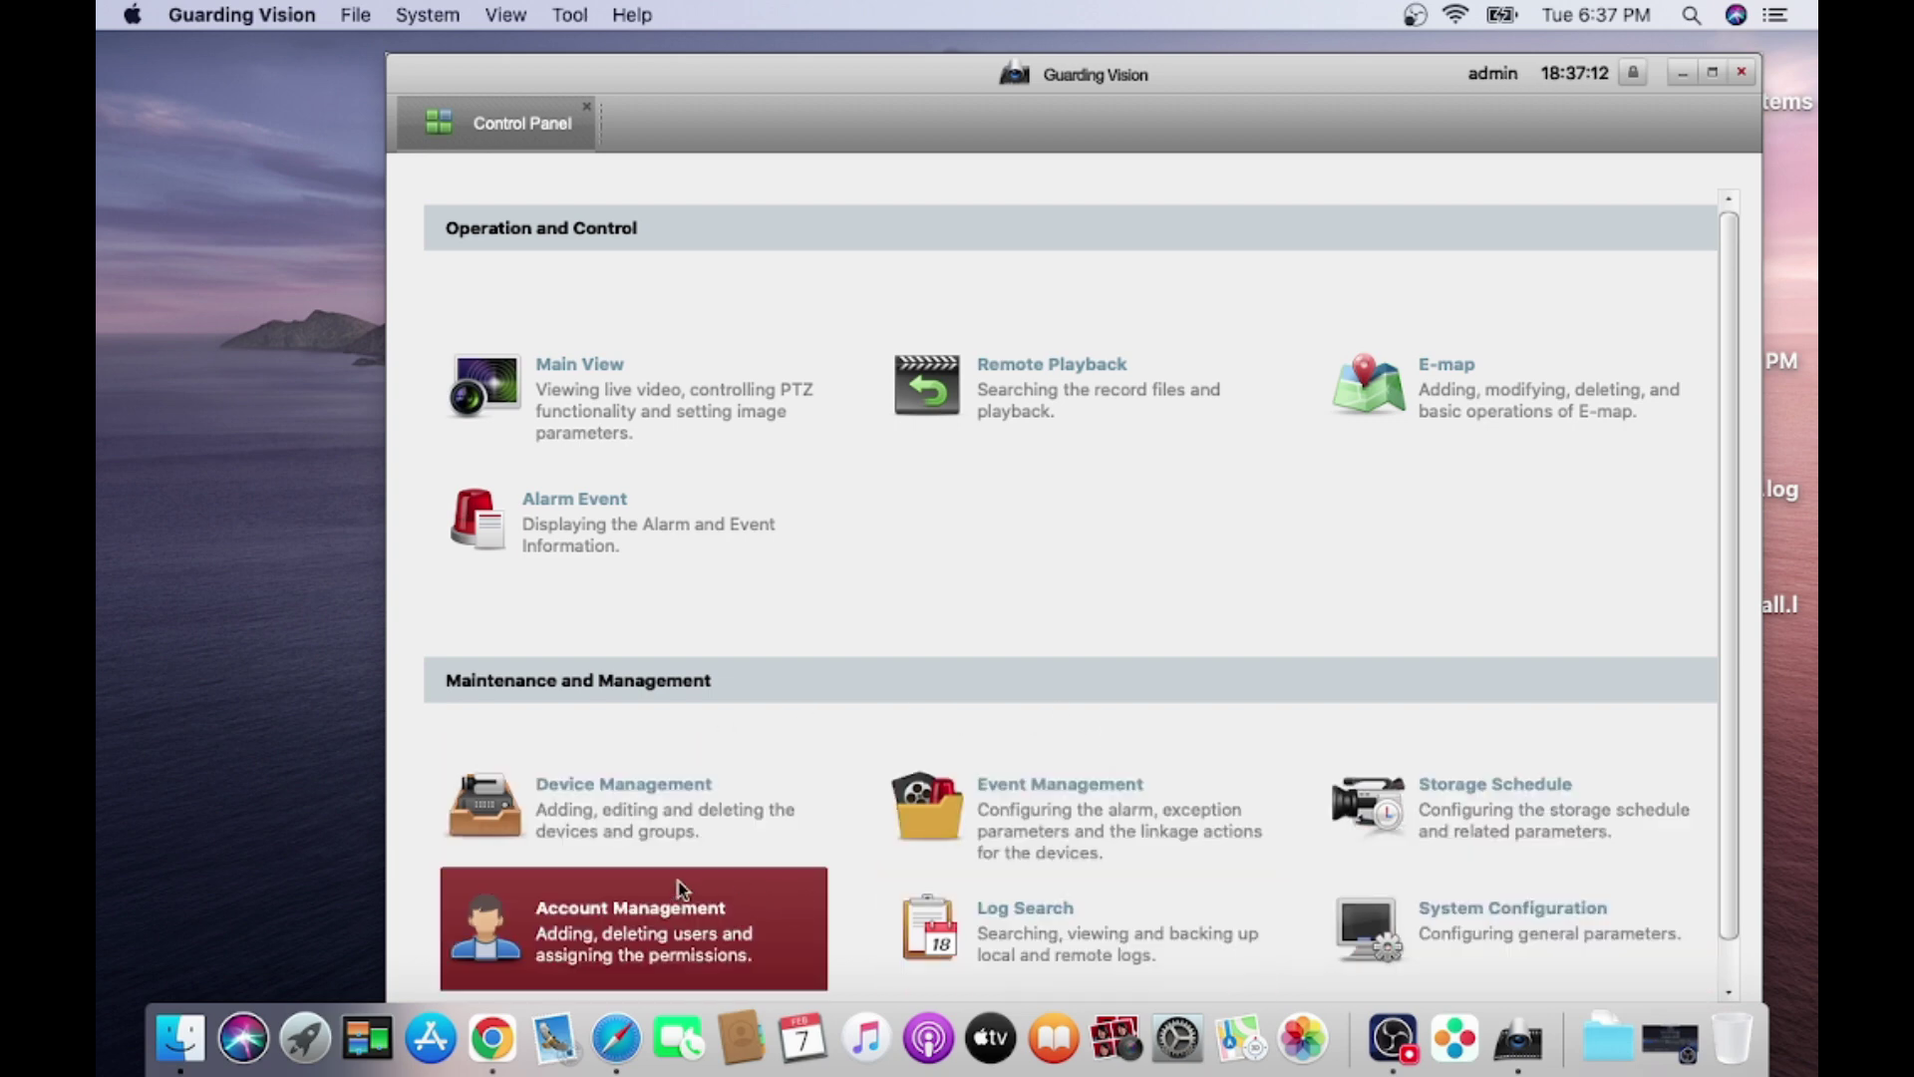
# Open Device Management and start adding a new device in IP/Domain mode.
pyautogui.click(628, 832)
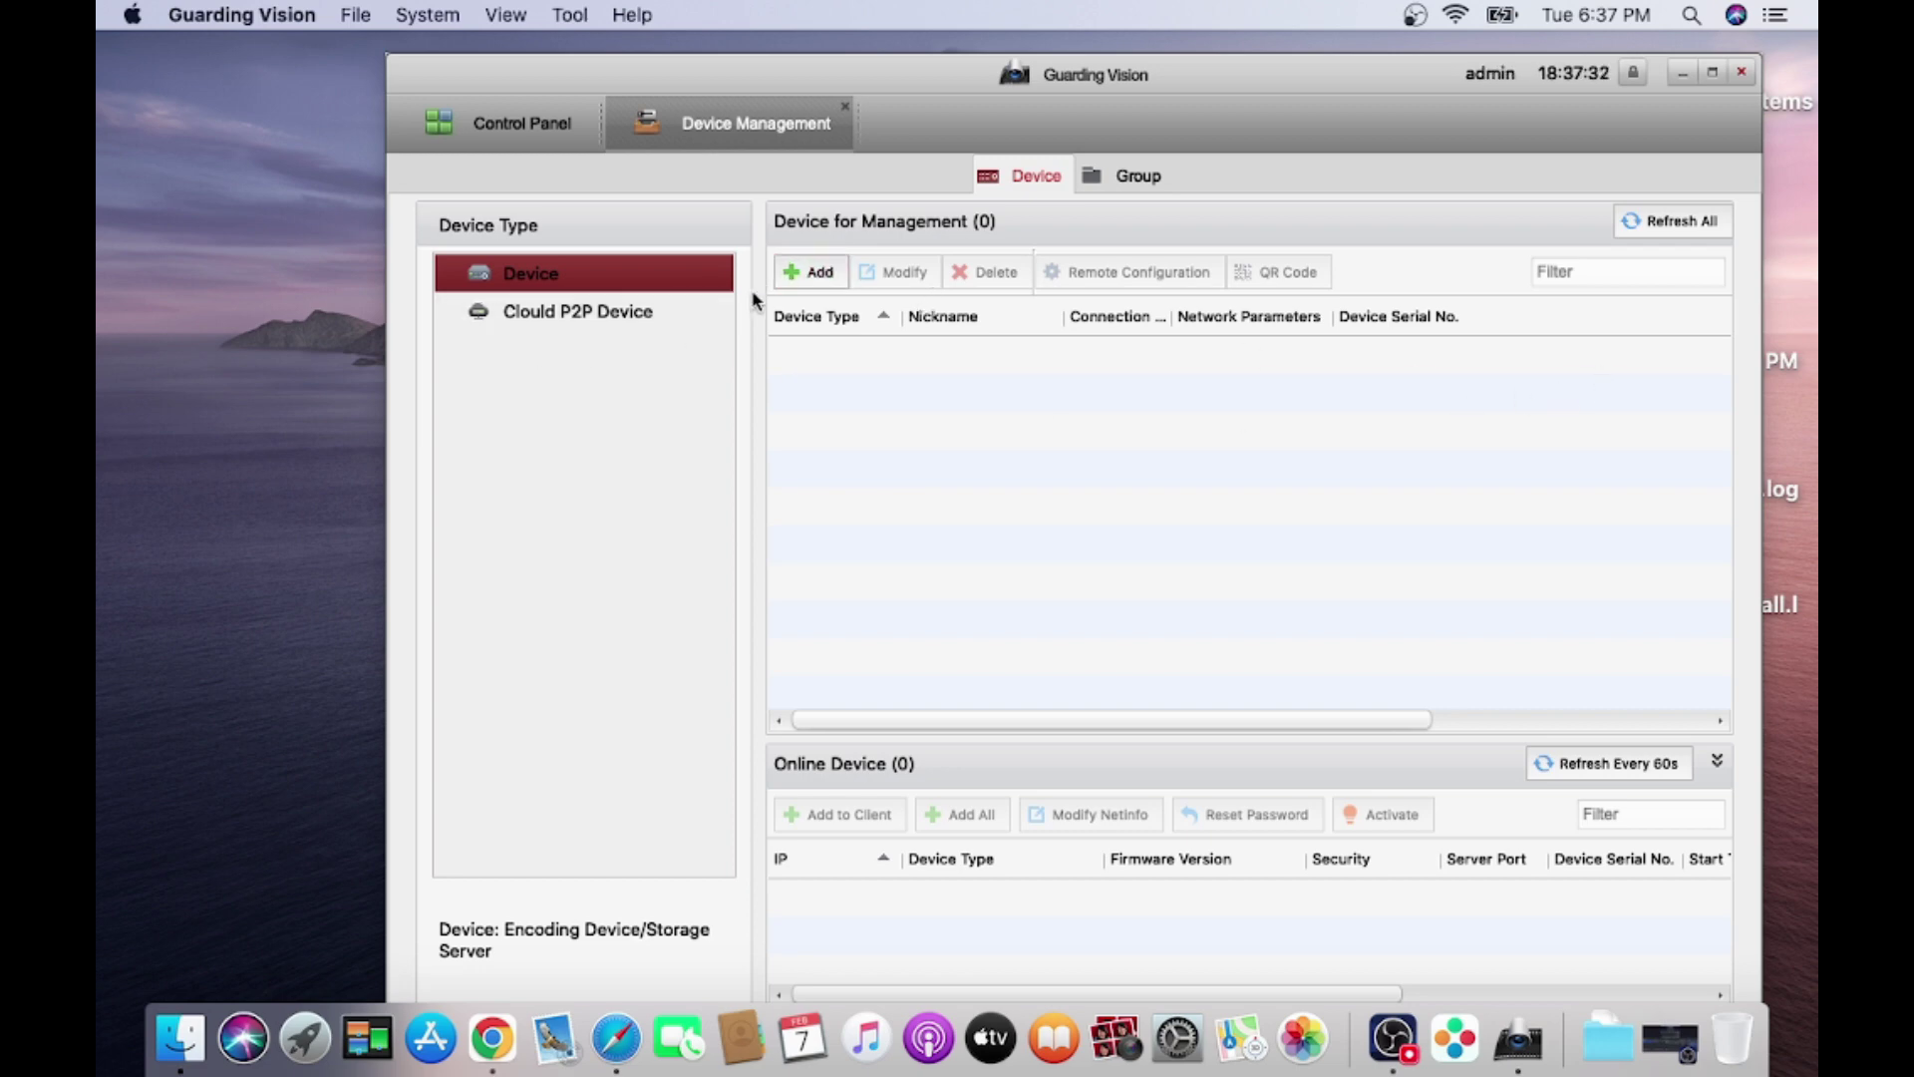
pyautogui.click(804, 272)
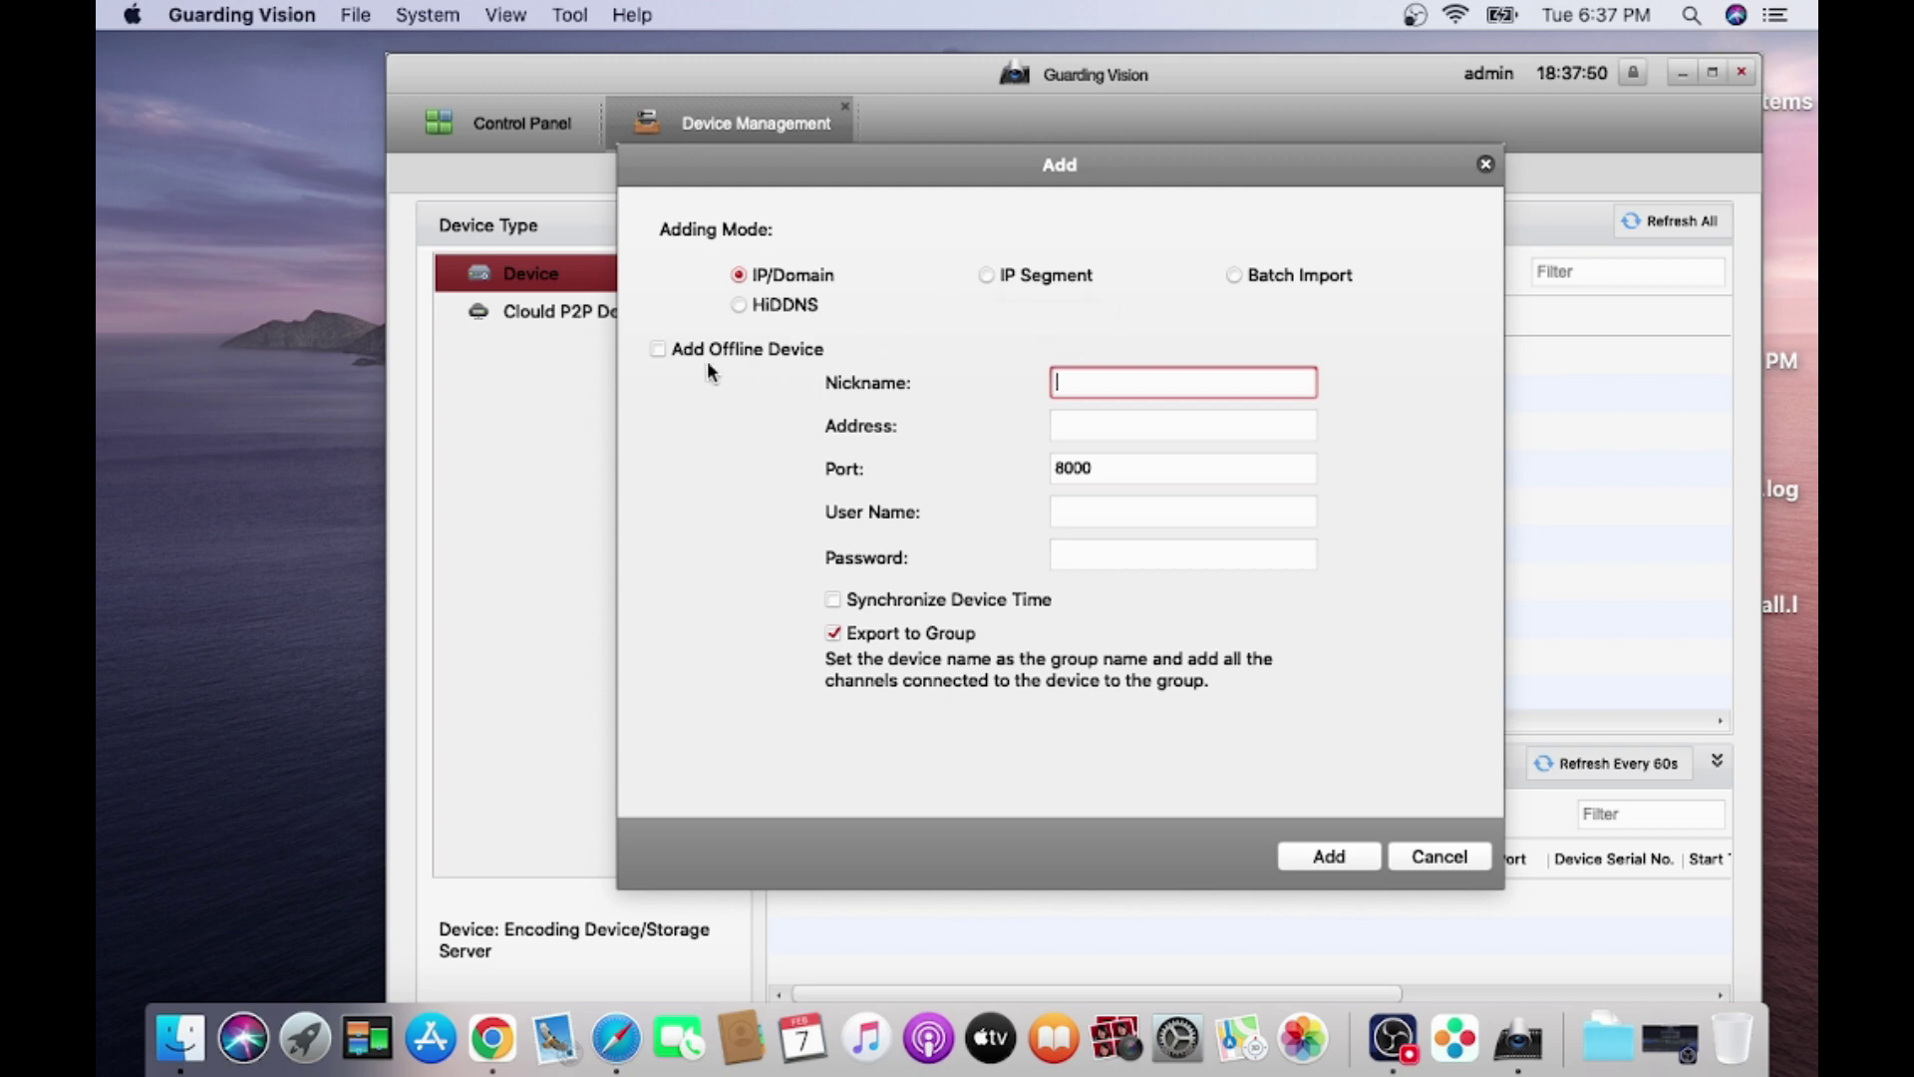
# Enable Add Offline Device and enter nickname TestNVR with address 192.168.1.208.
pyautogui.click(659, 349)
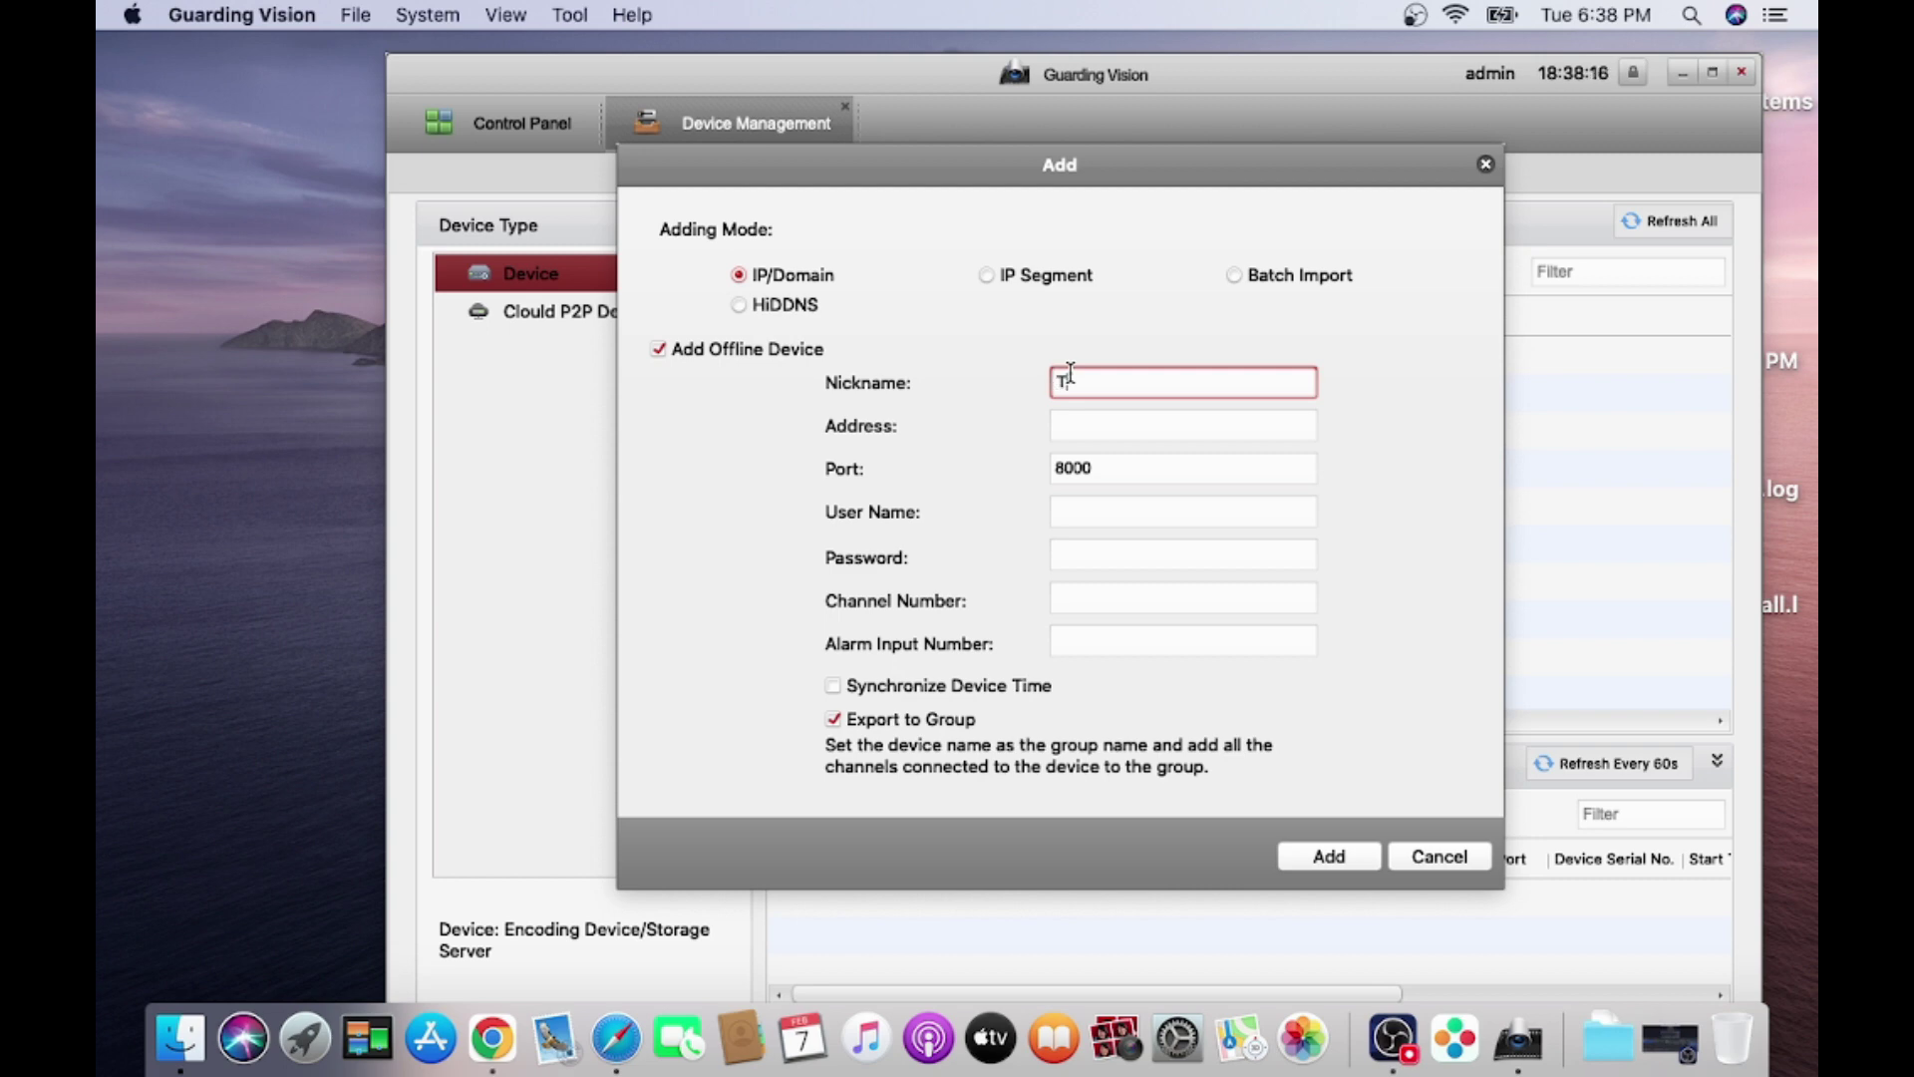
pyautogui.write('estNVR')
pyautogui.click(1077, 434)
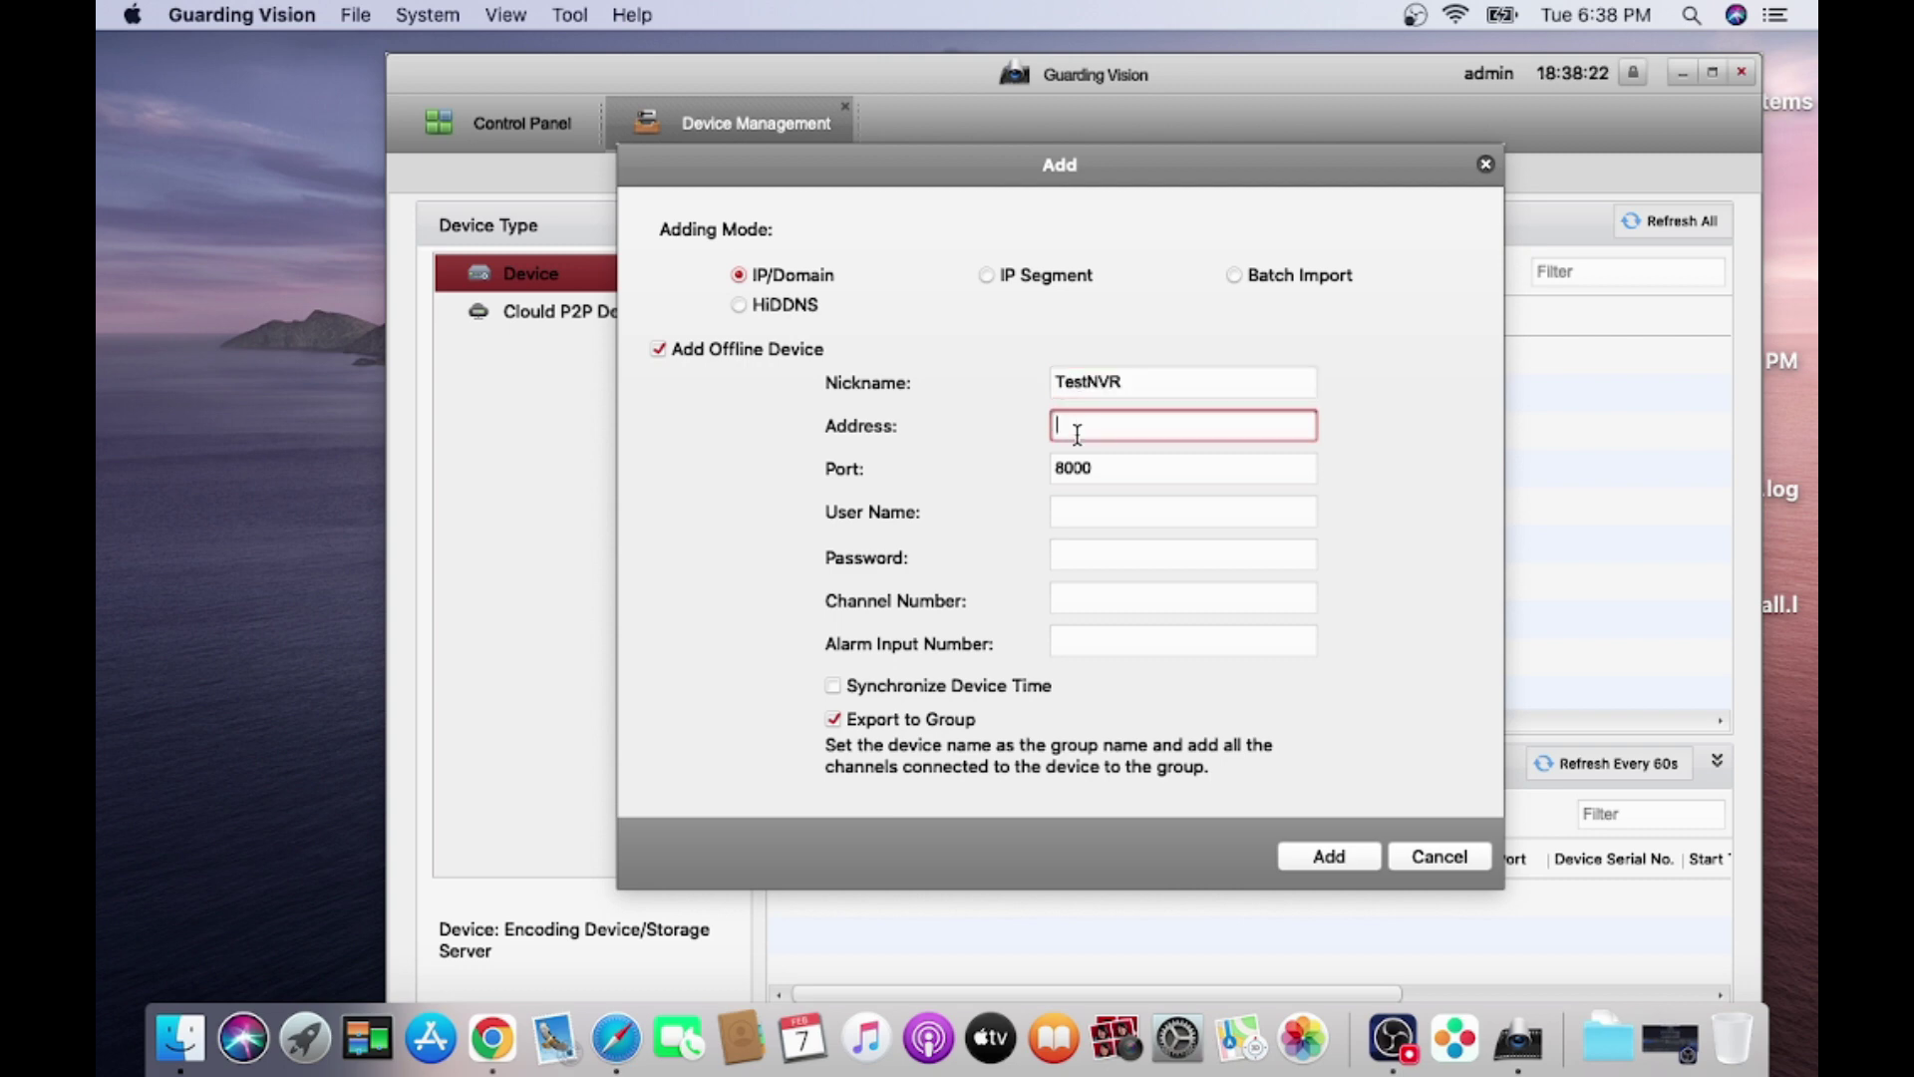
pyautogui.write('192.168.1.208')
pyautogui.press('Tab')
pyautogui.press('Tab')
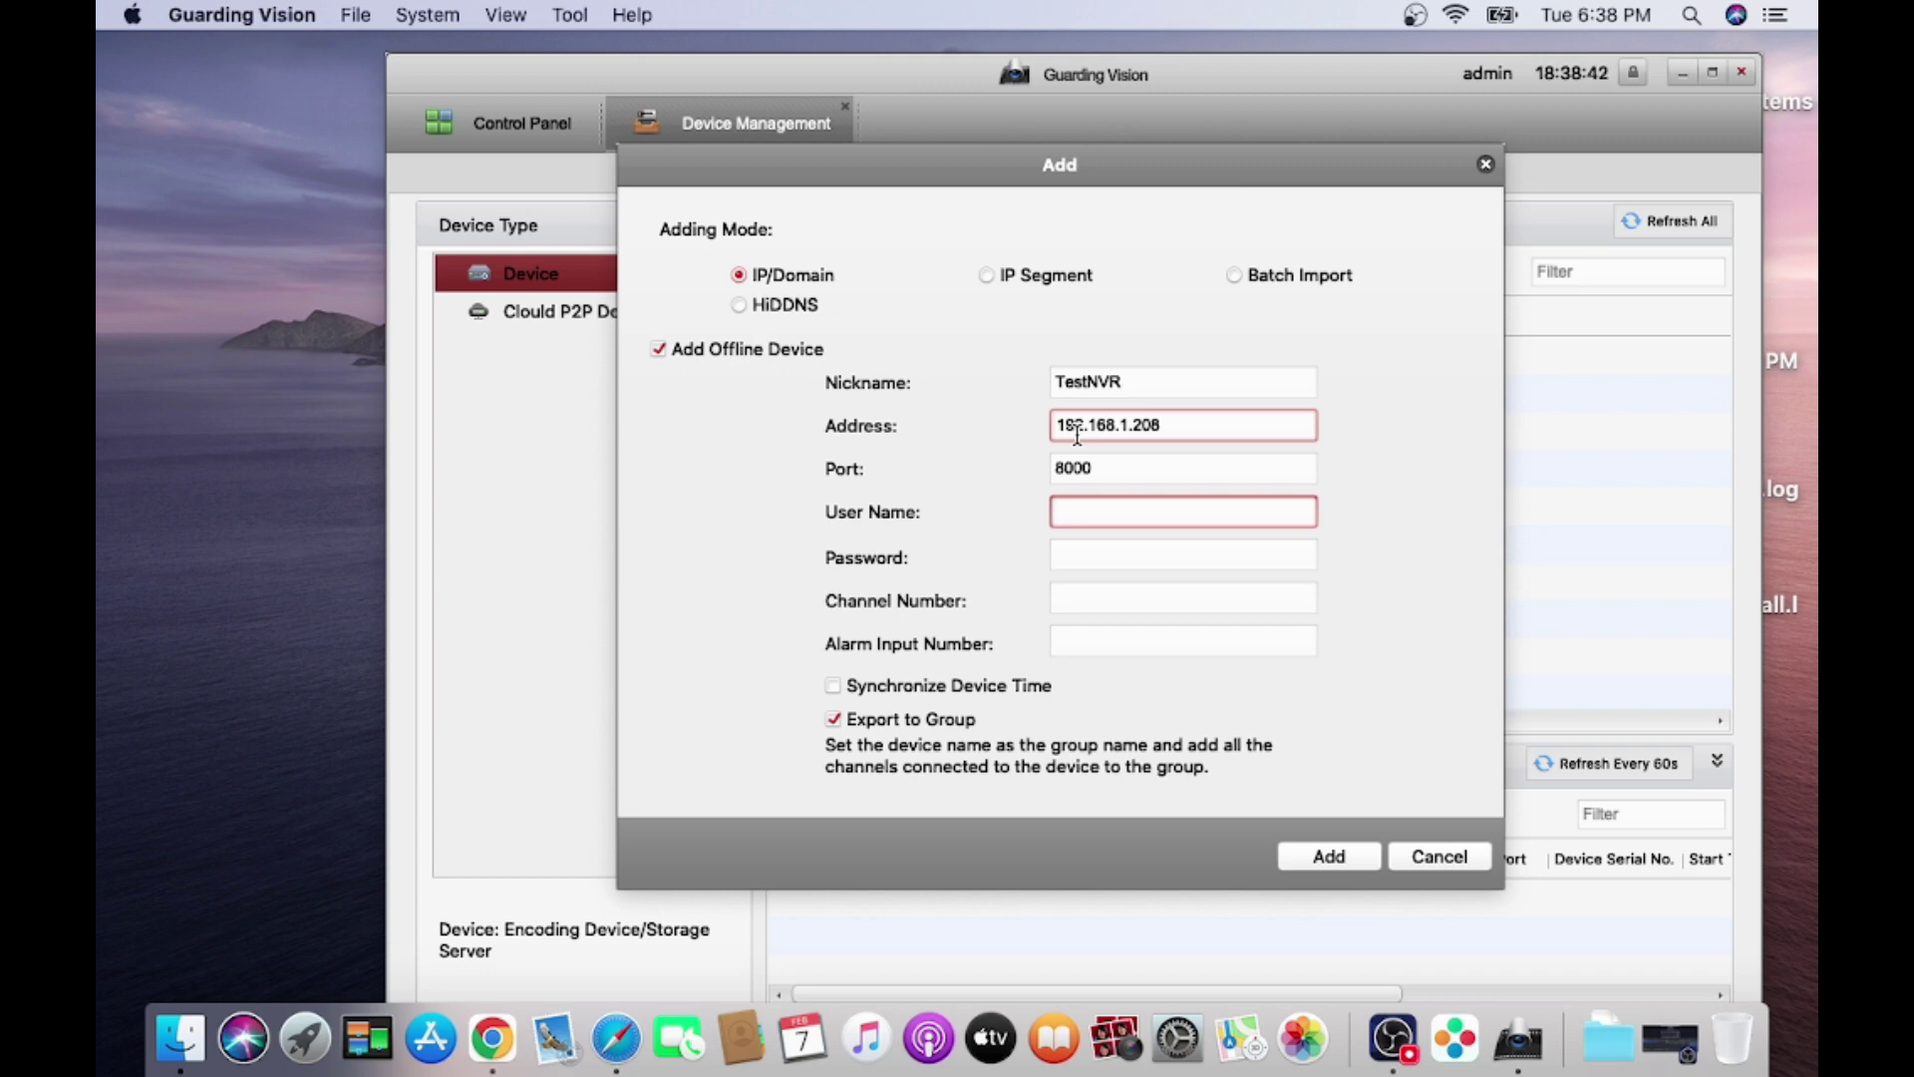
# Enter the device's user name and password, set 4 channels and 4 alarm inputs, and add TestNVR.
pyautogui.write('admin')
pyautogui.press('Tab')
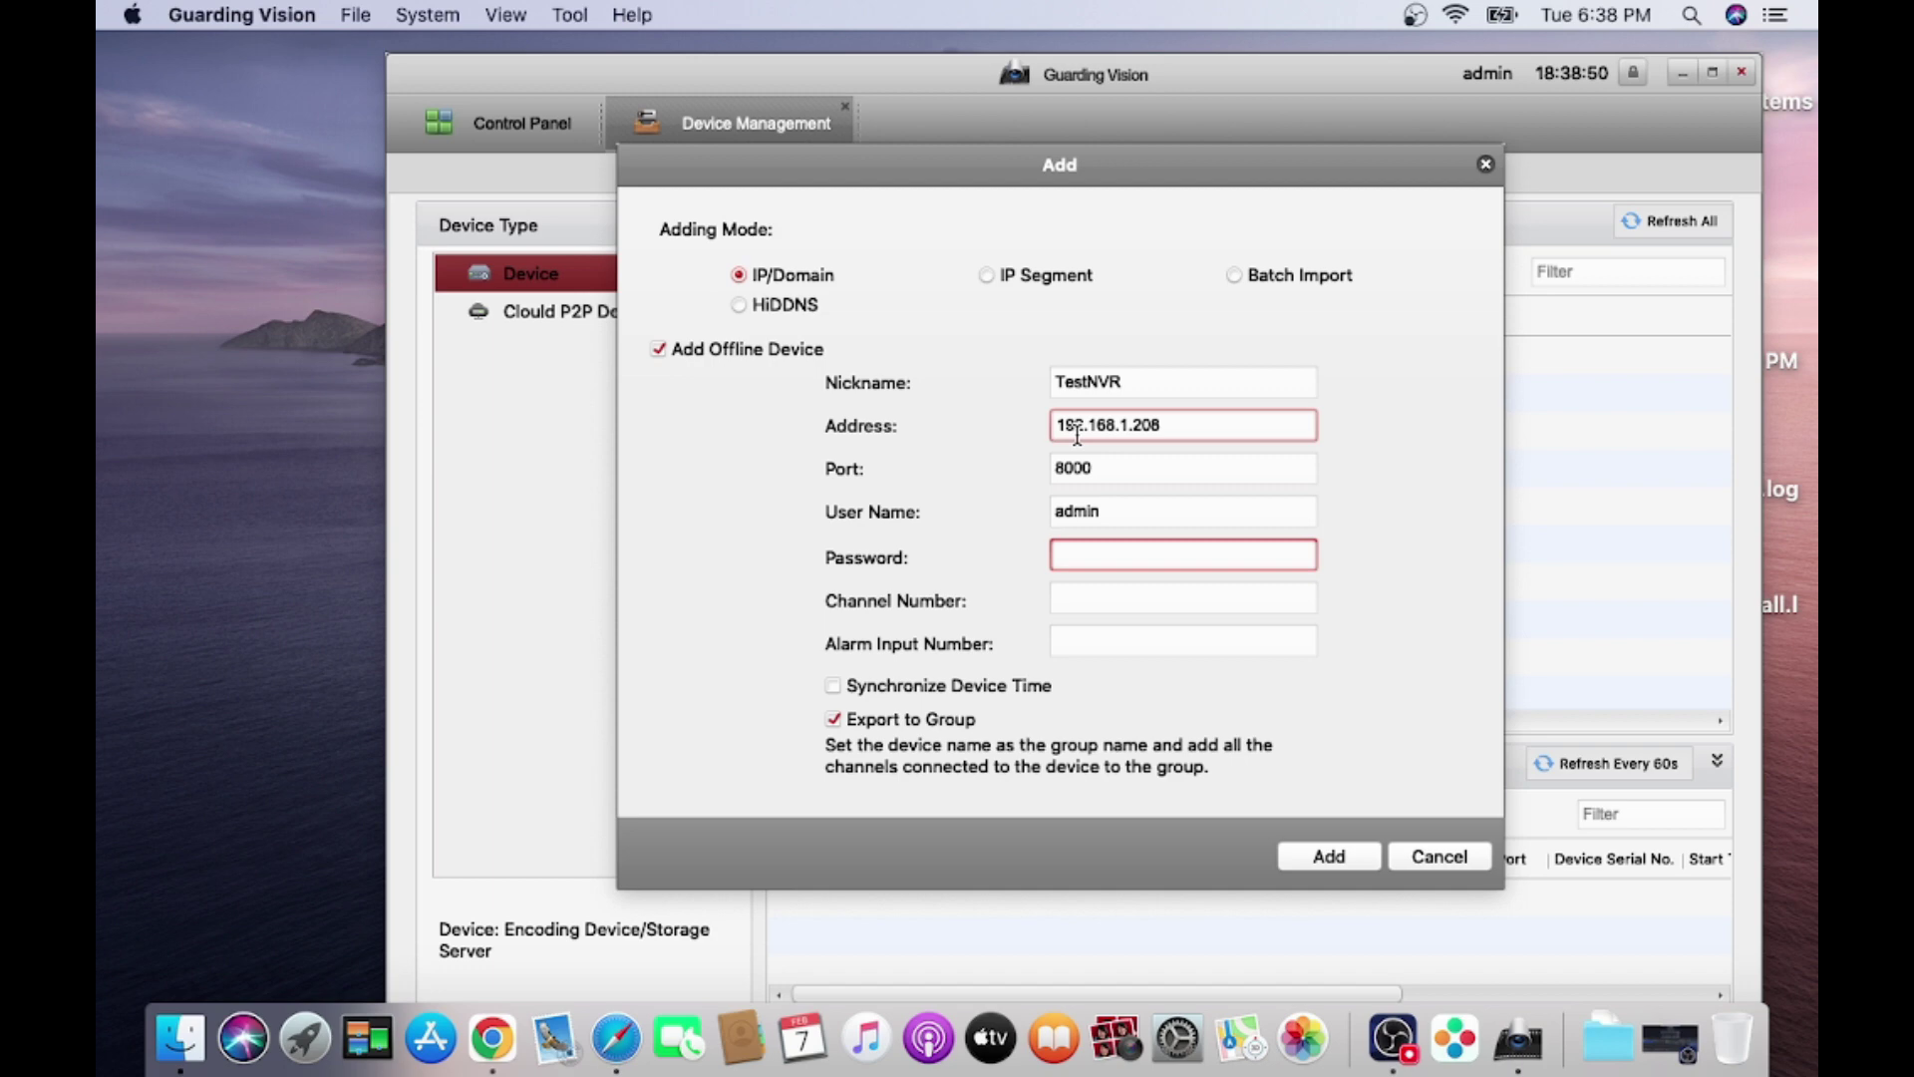
pyautogui.write('••••')
pyautogui.click(1081, 603)
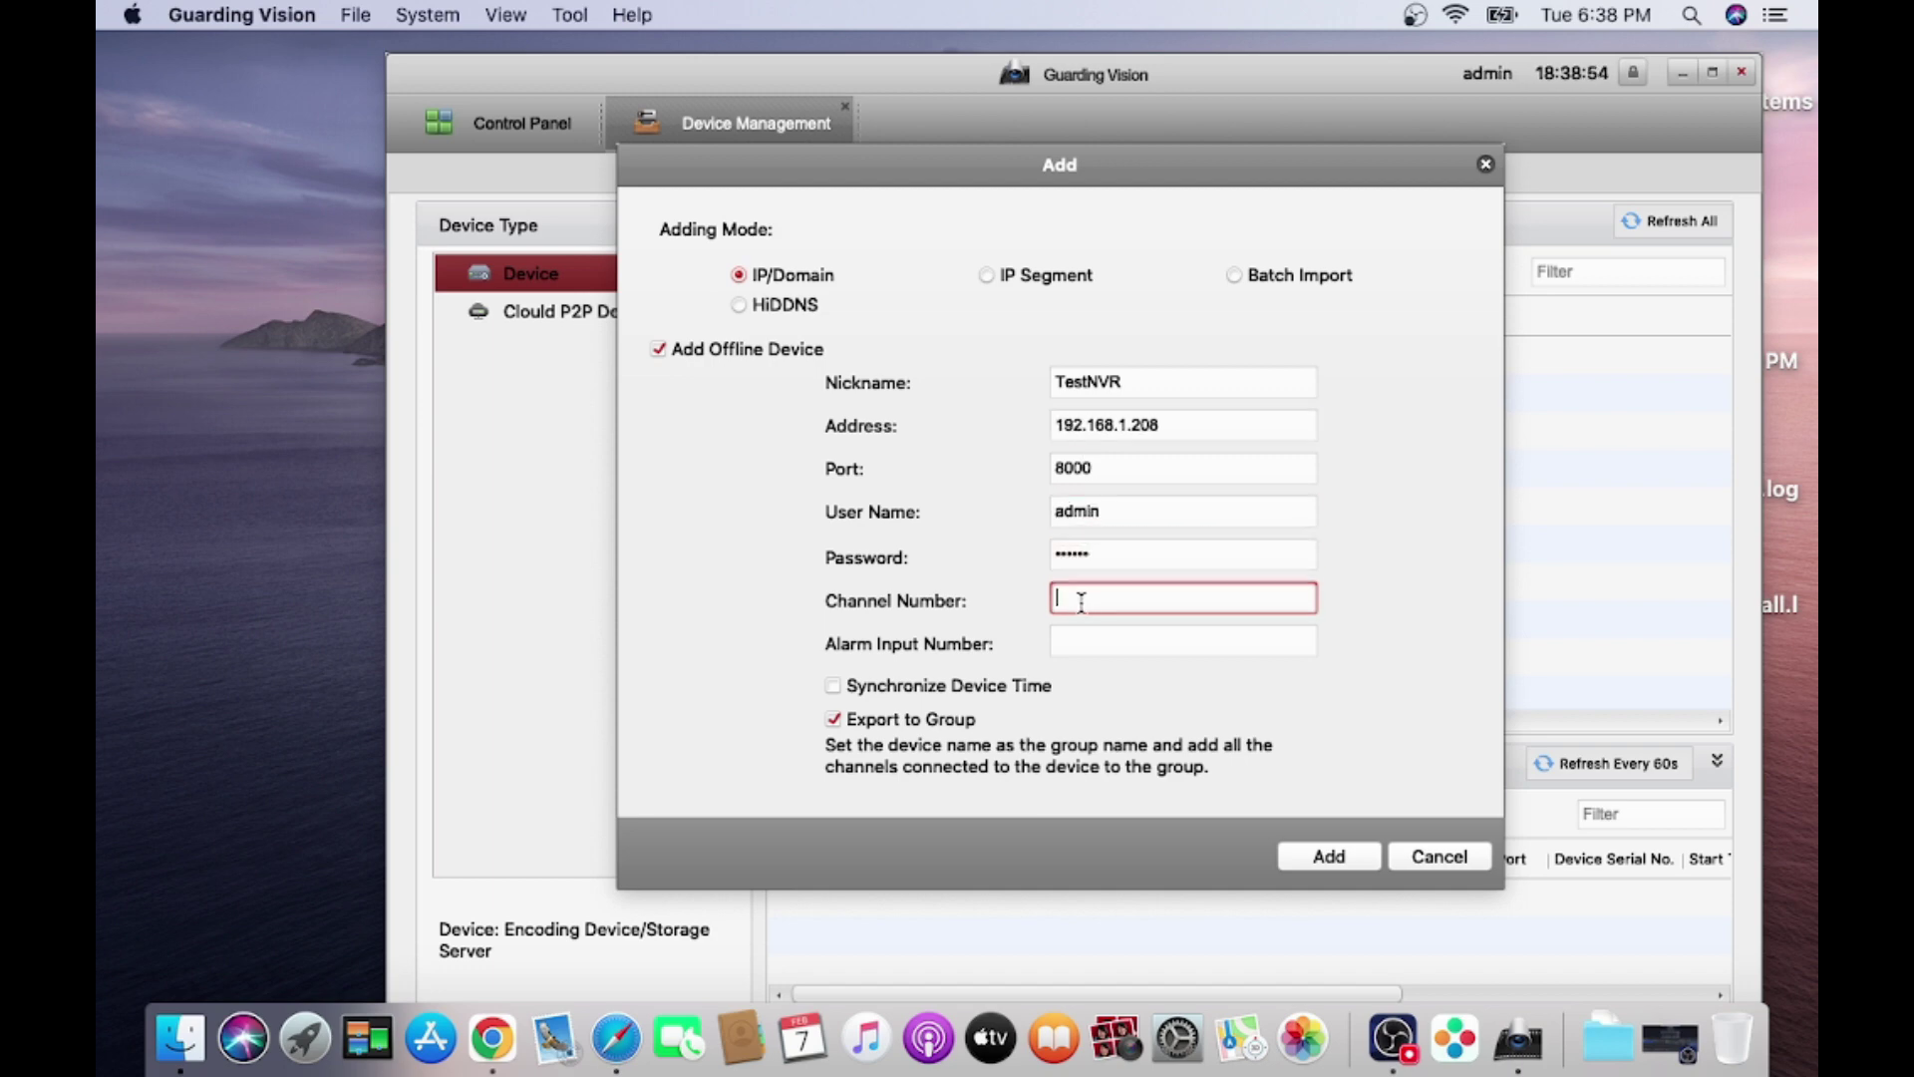
pyautogui.write('4')
pyautogui.click(1078, 649)
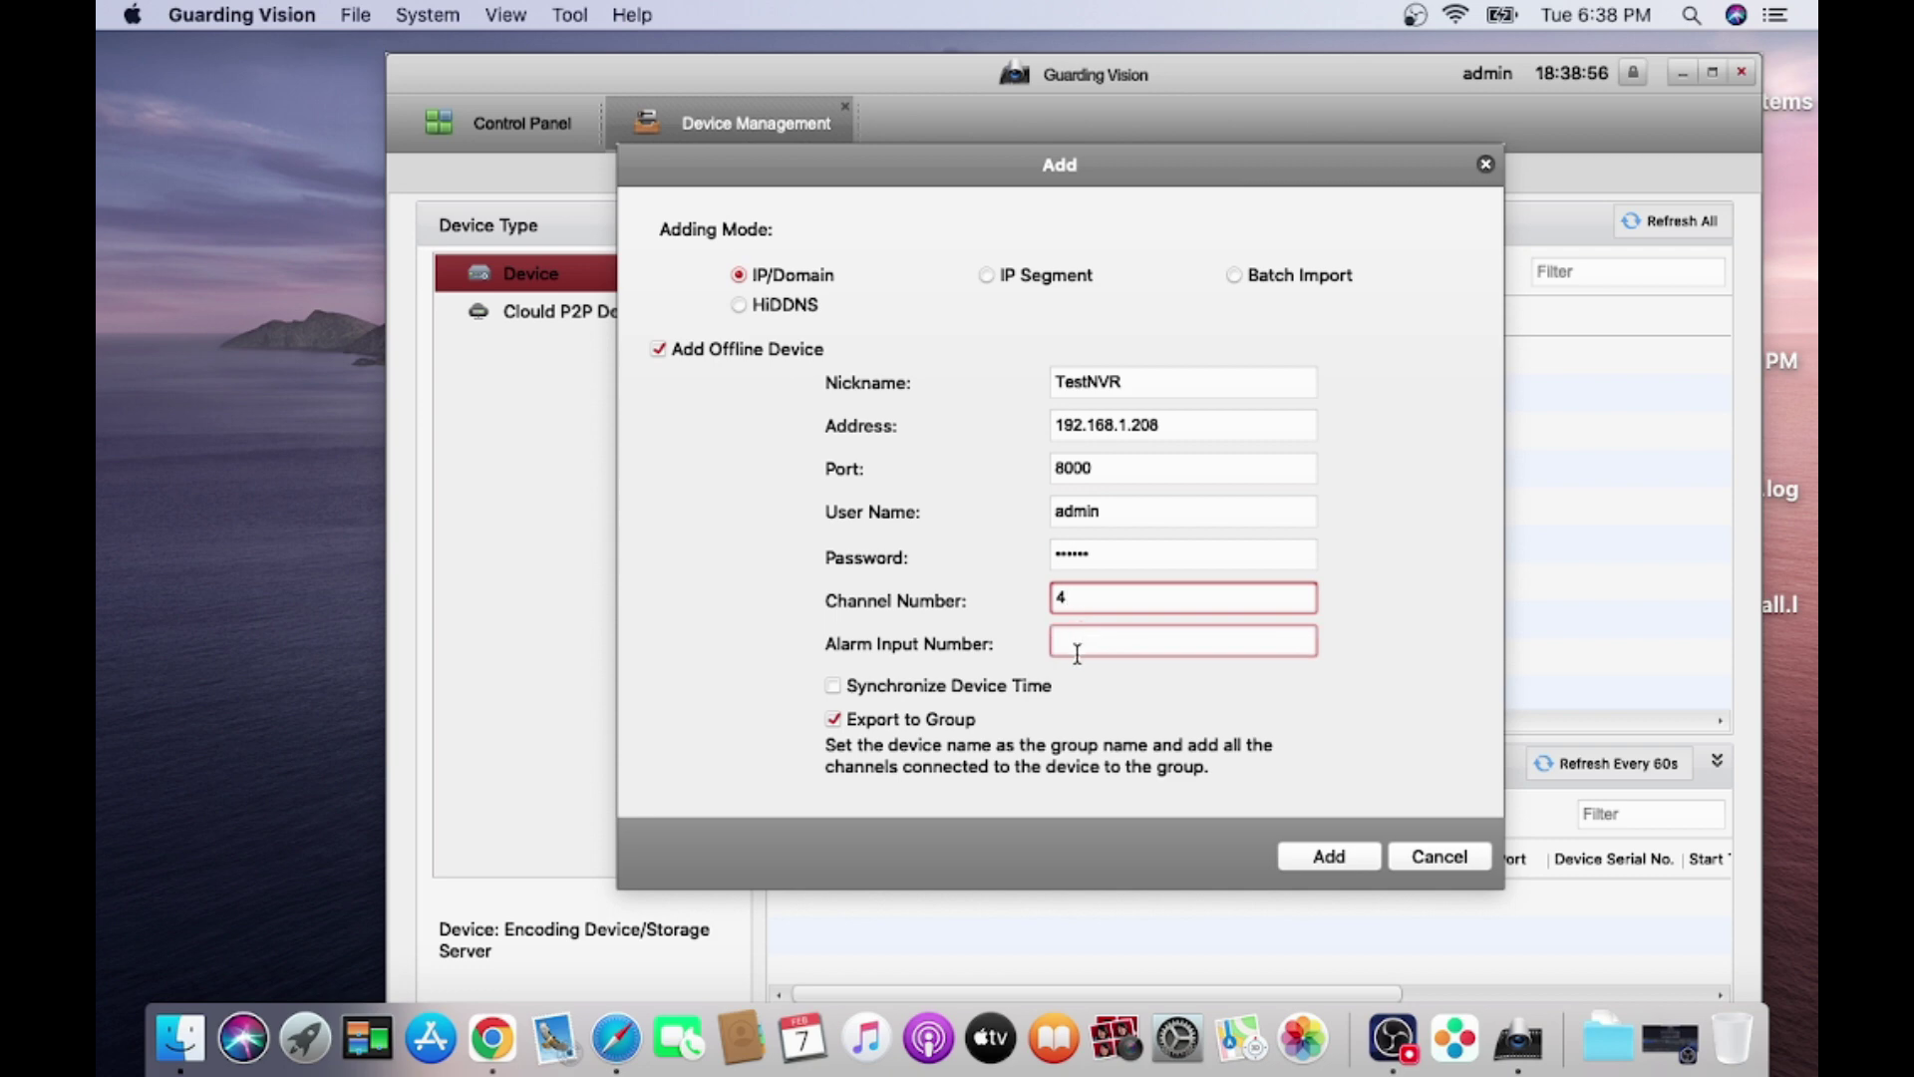
pyautogui.write('4')
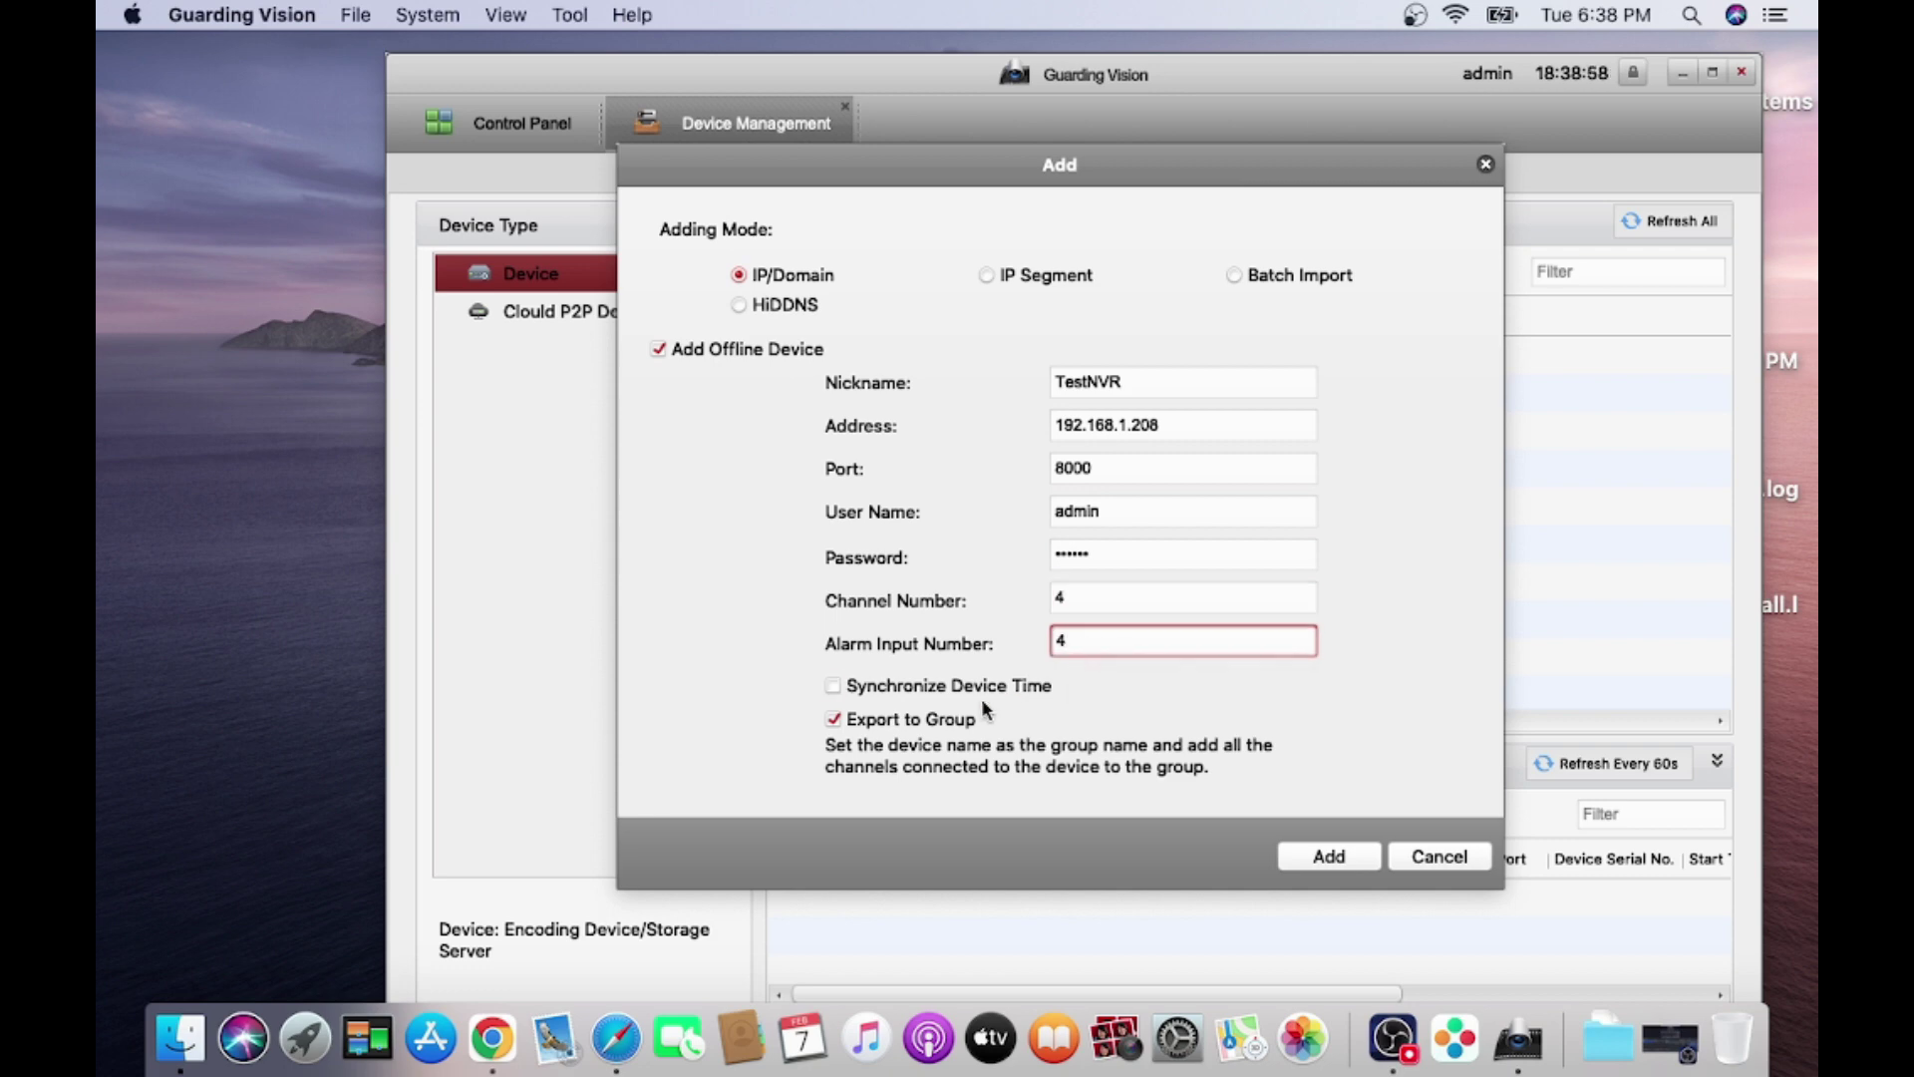
pyautogui.click(1329, 857)
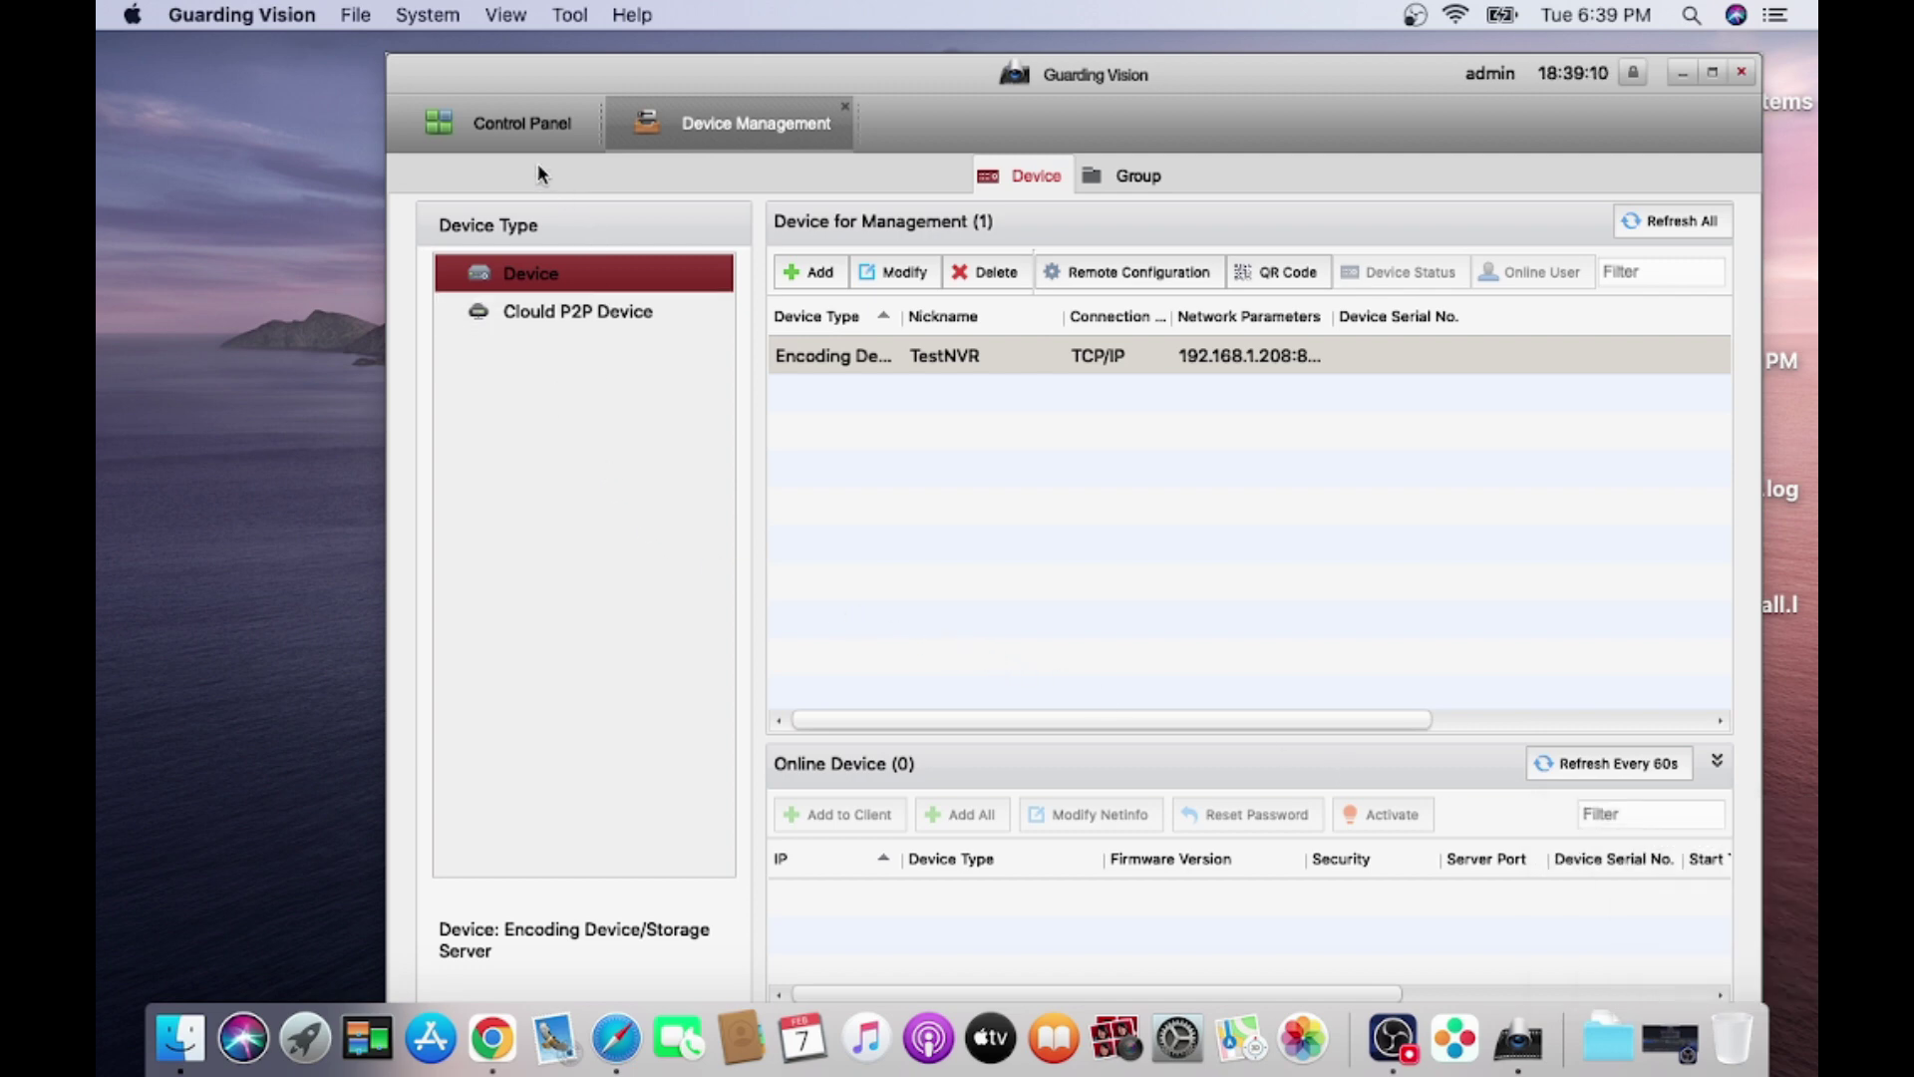
# From the Control Panel, open Main View and select Camera1_TestNVR.
pyautogui.click(529, 135)
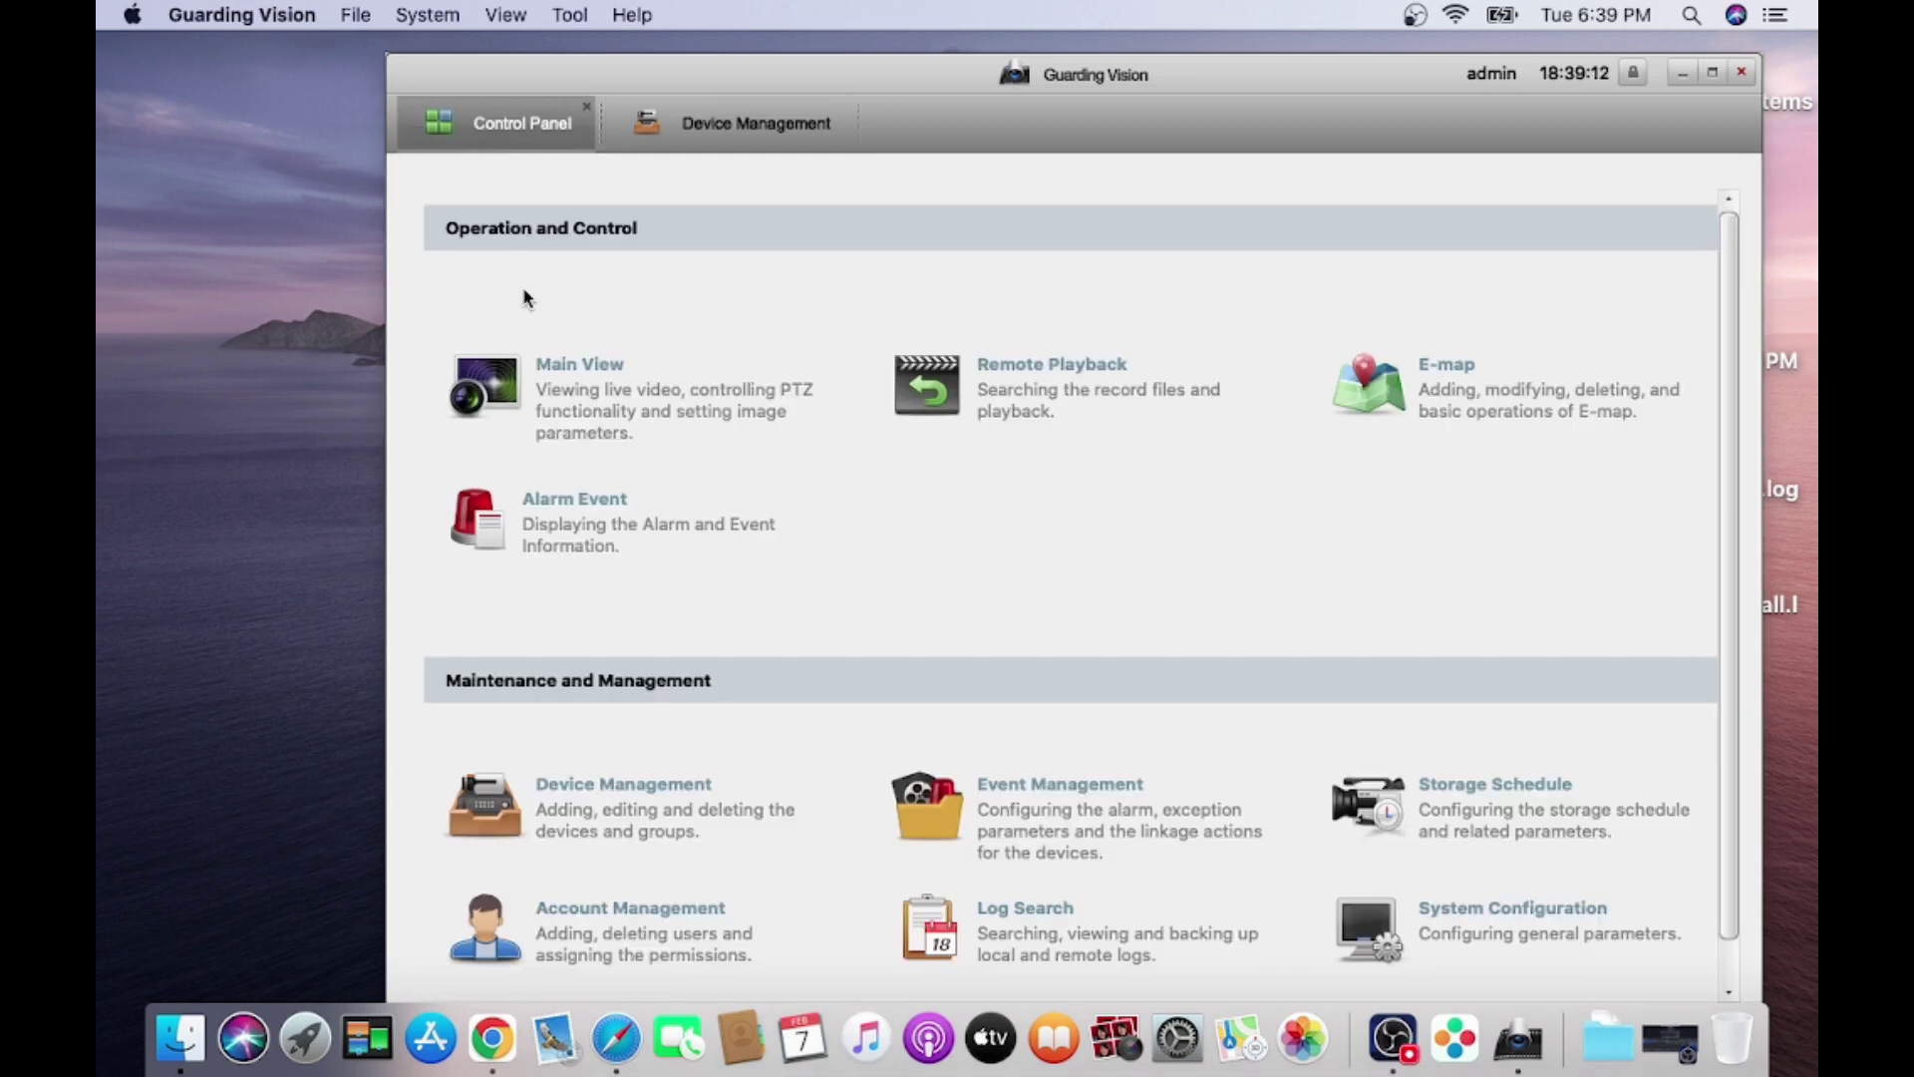
pyautogui.click(600, 397)
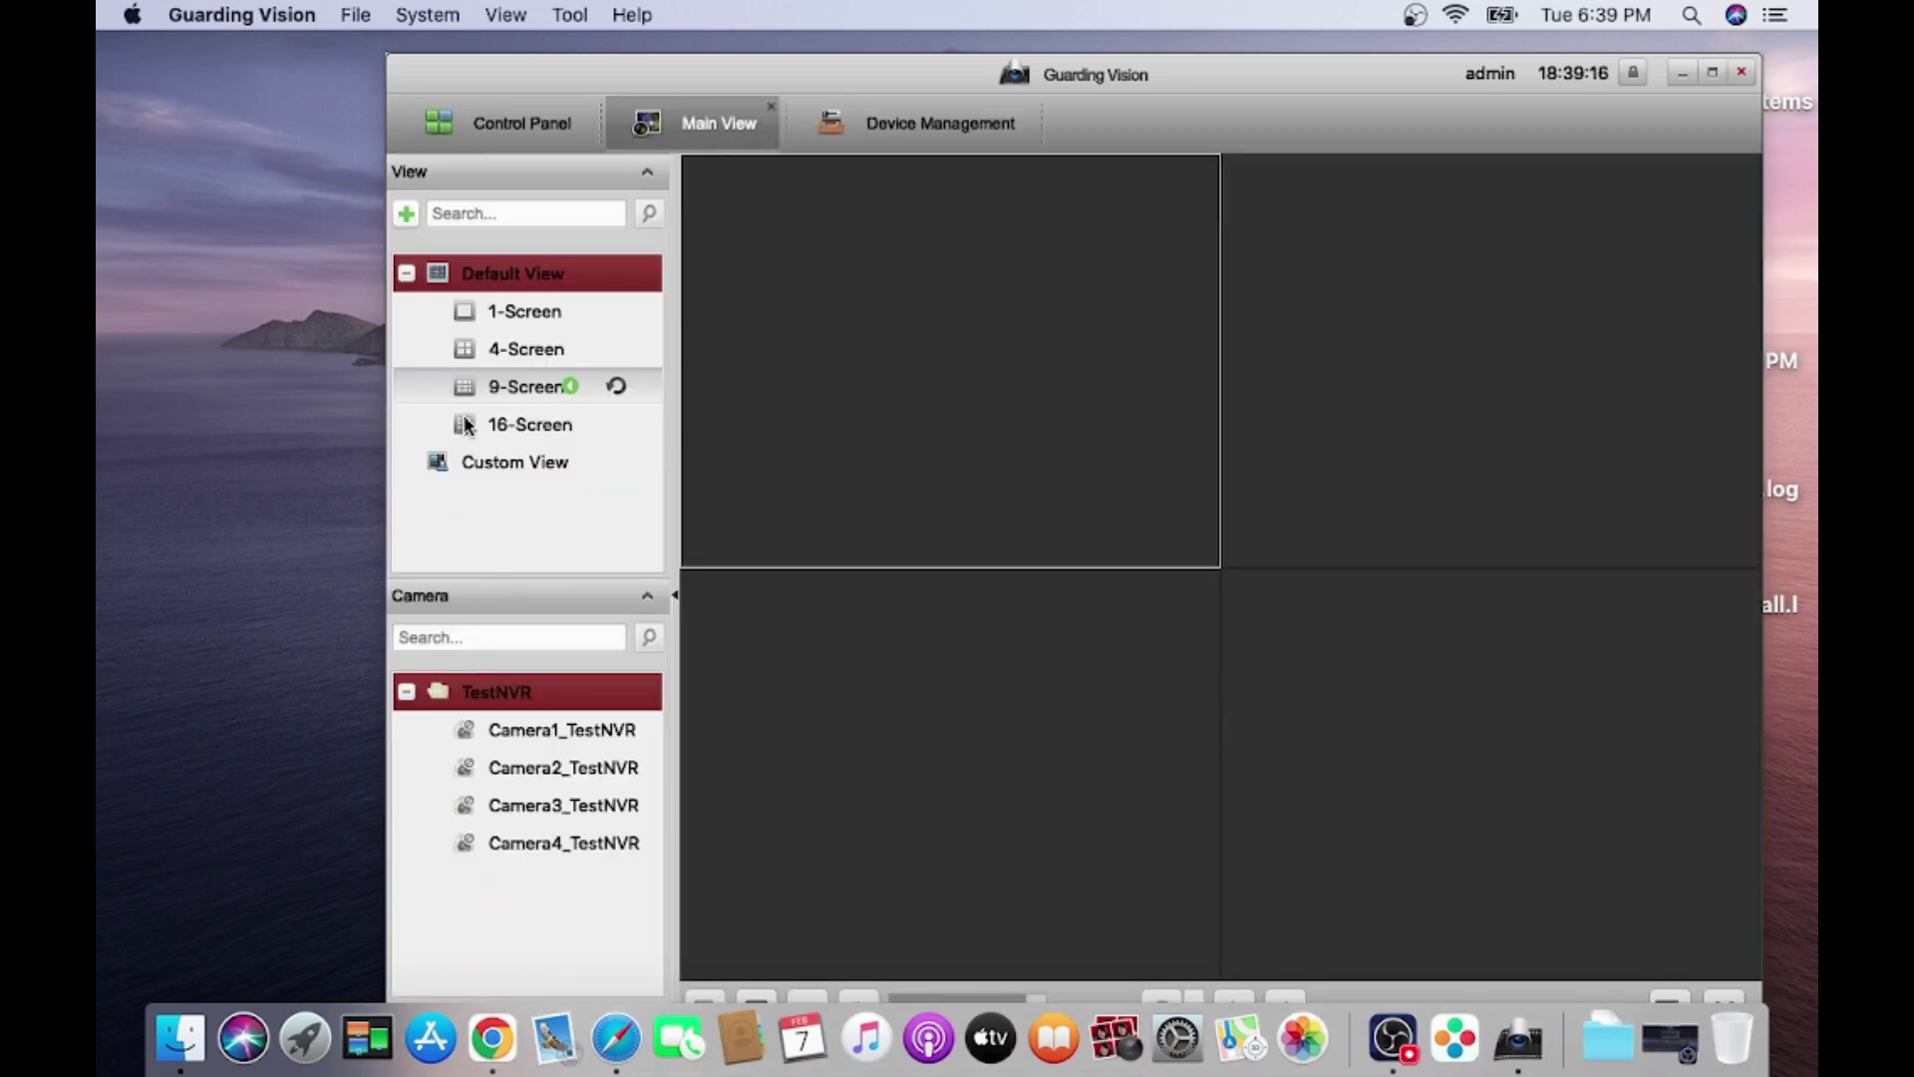
pyautogui.click(522, 731)
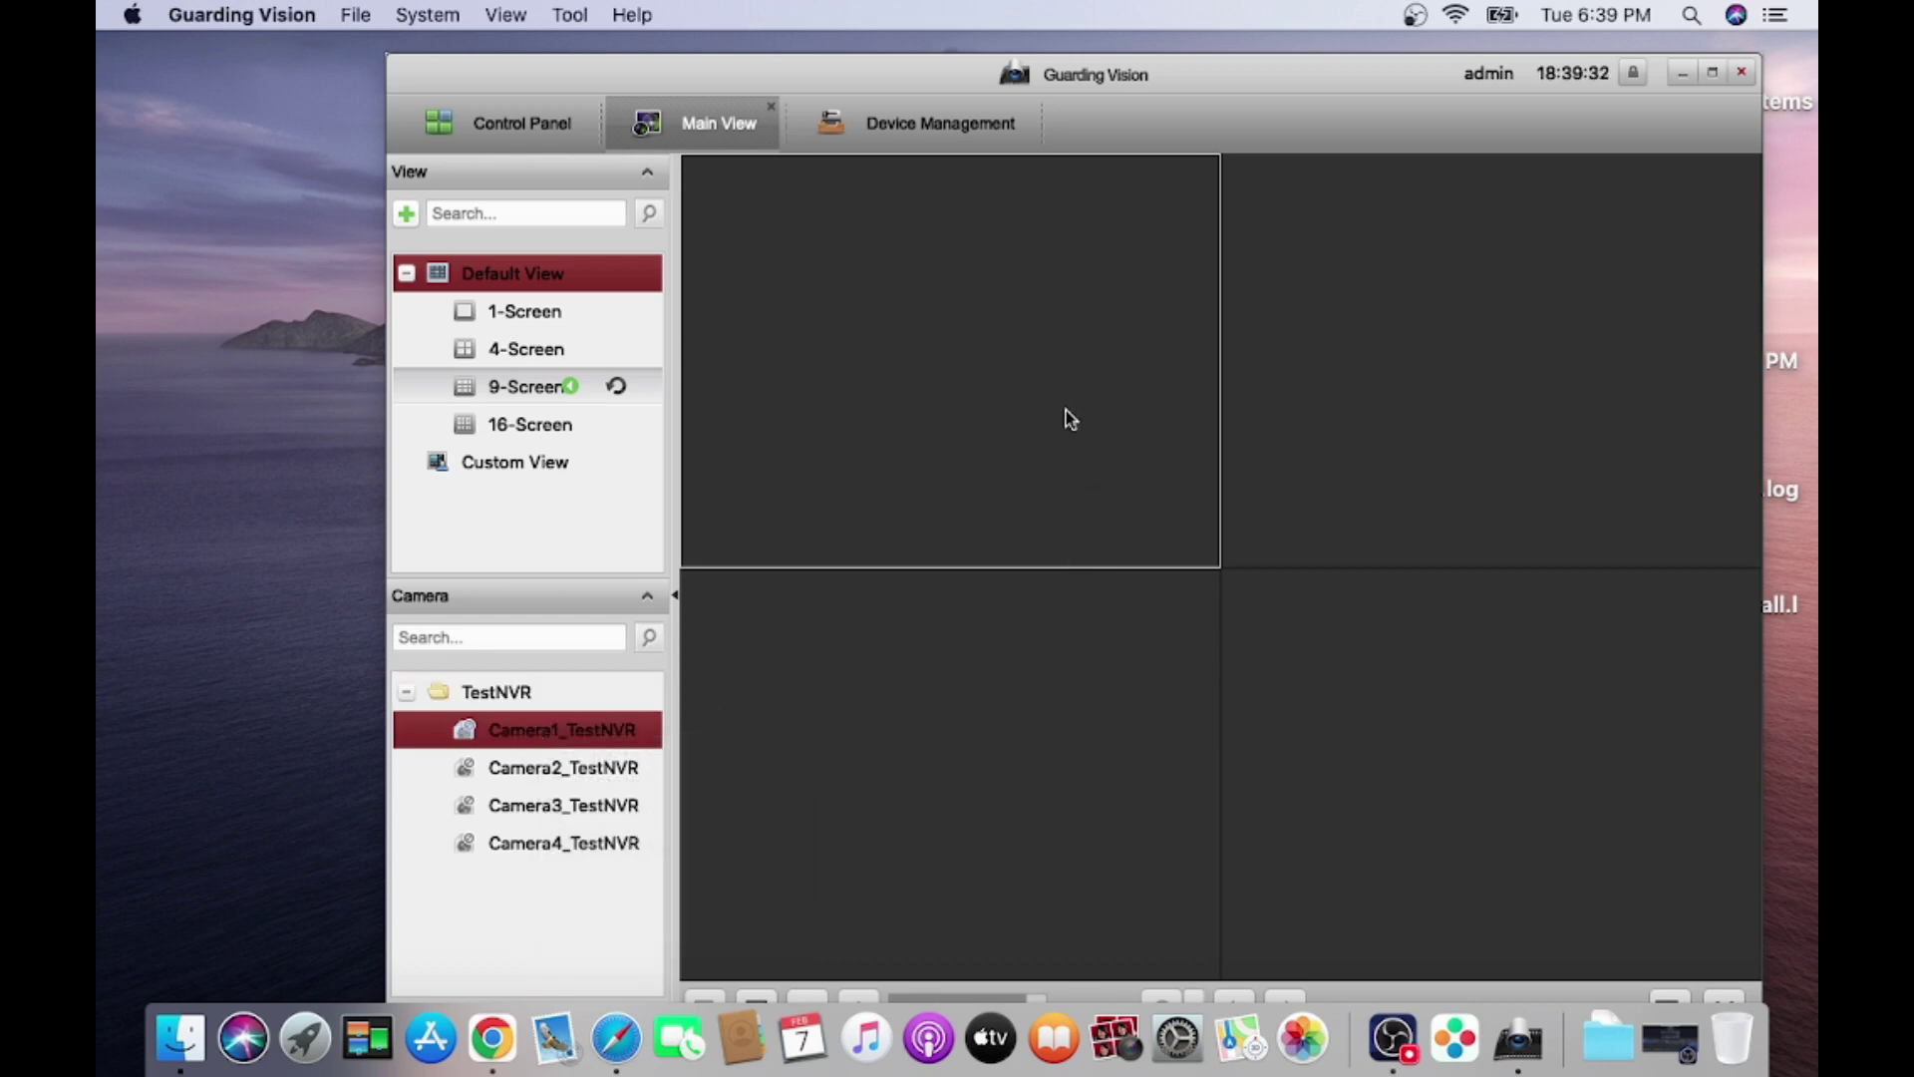